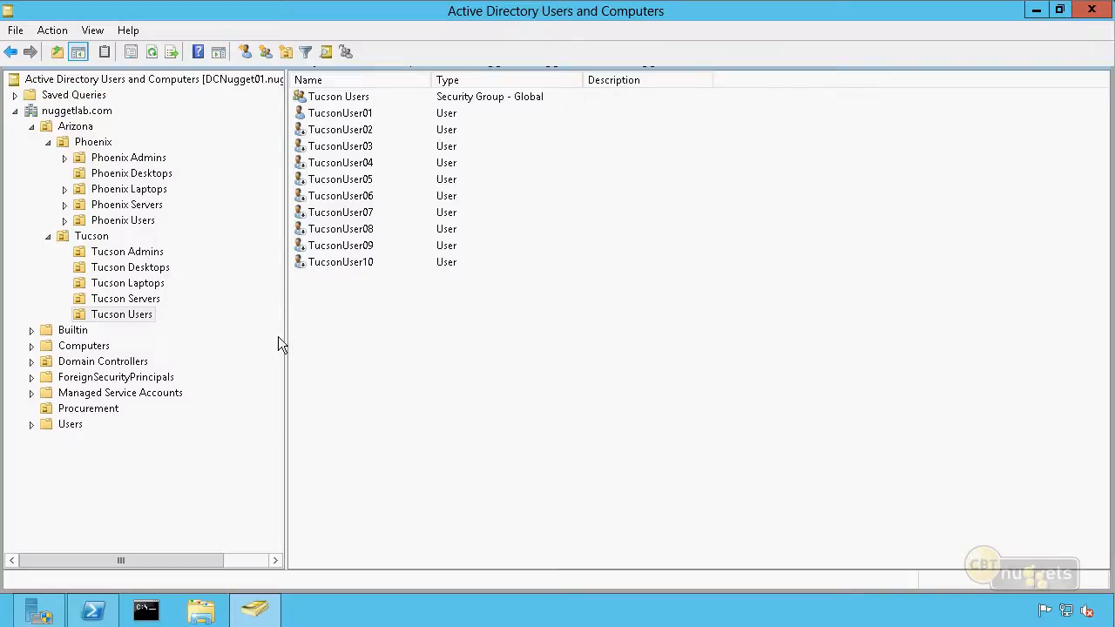
Examine the Tucson Desktops, Tucson Admins and Tucson Users organizational units, including the WIN8CLIENT01 computer and the TucsonUser01 account
left_click(150, 268)
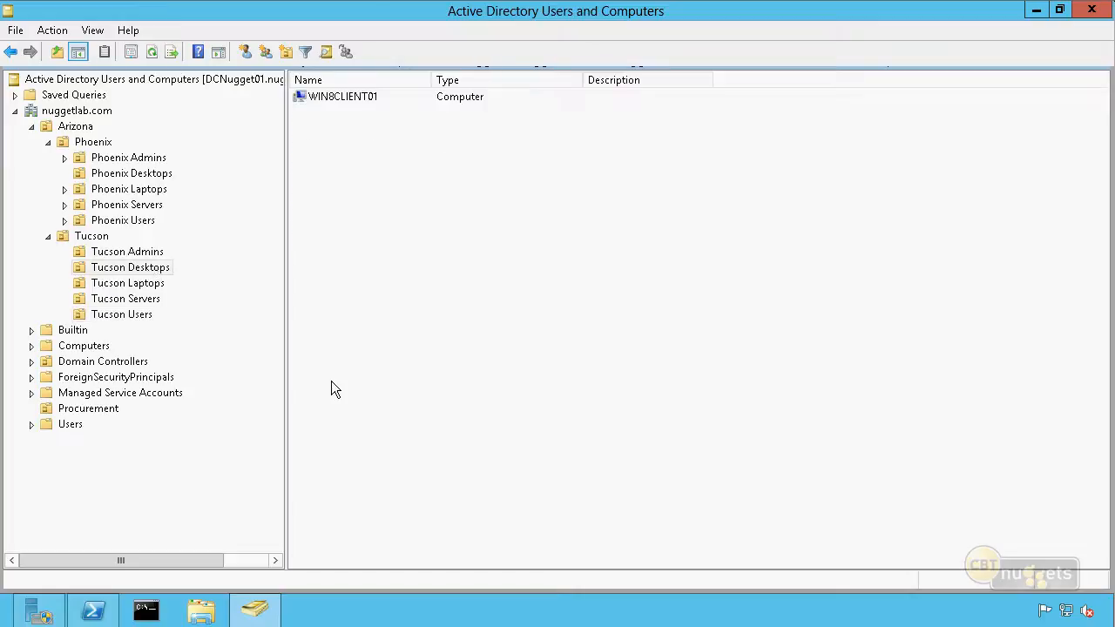
left_click(339, 100)
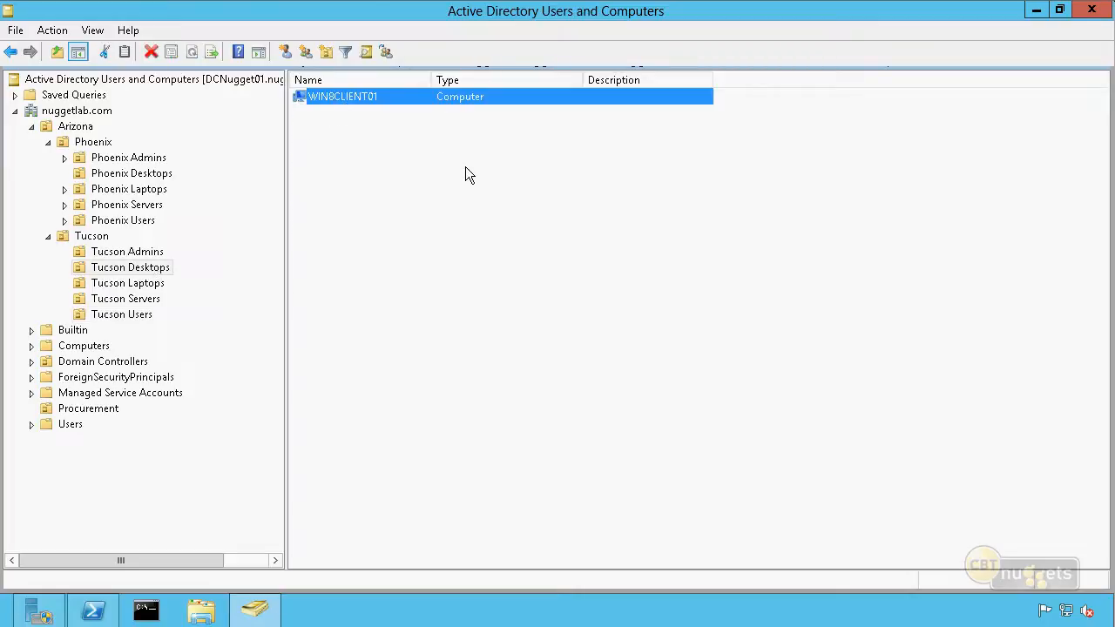
left_click(465, 168)
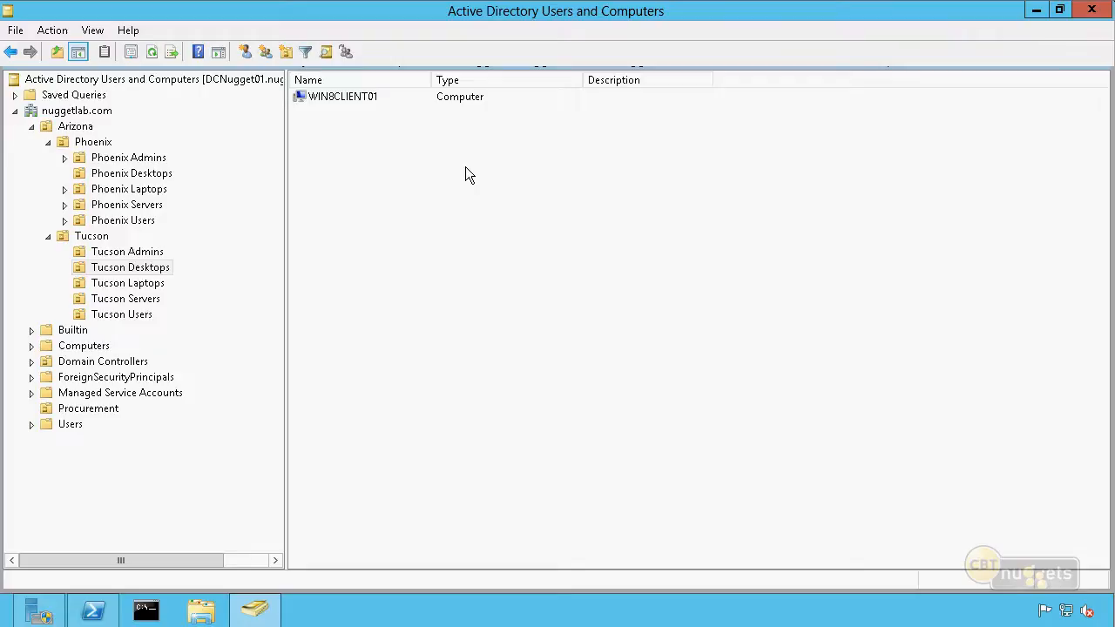
left_click(166, 272)
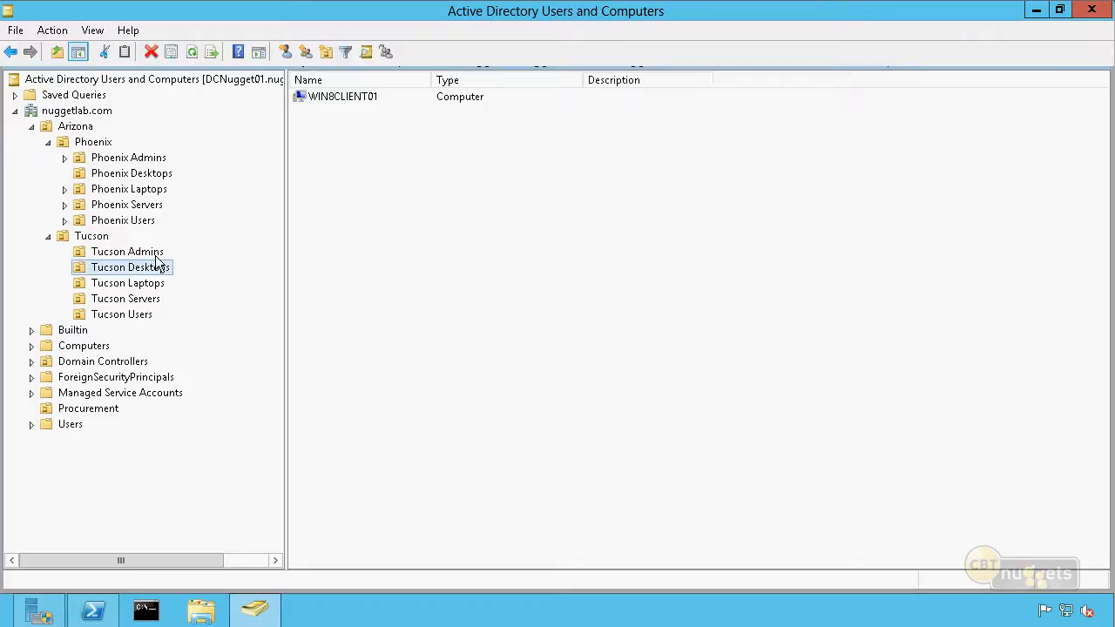
left_click(159, 252)
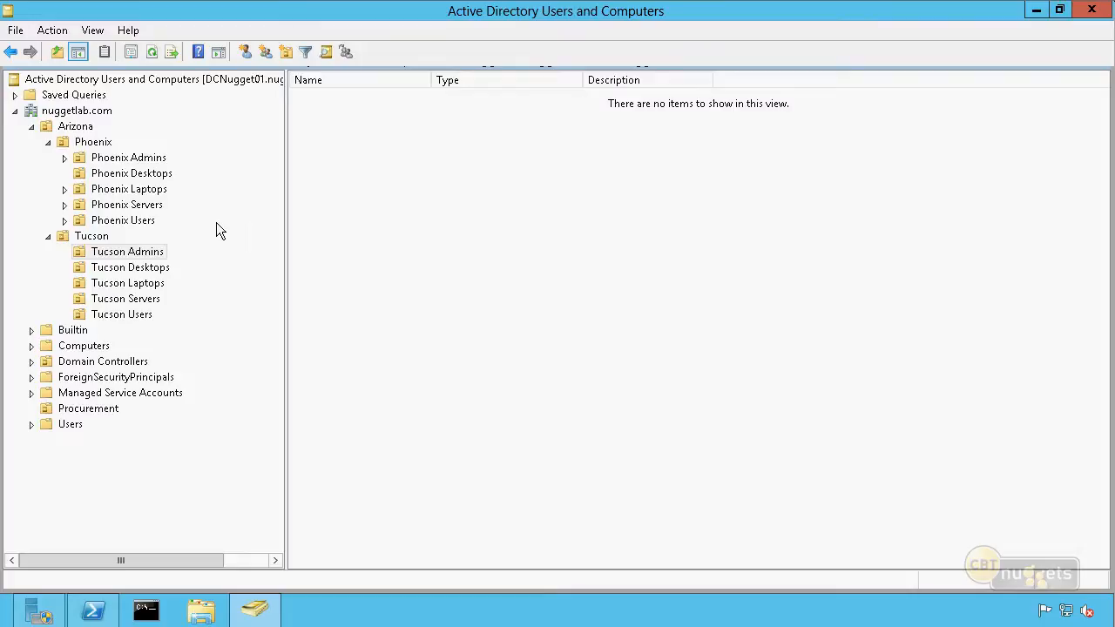
left_click(129, 316)
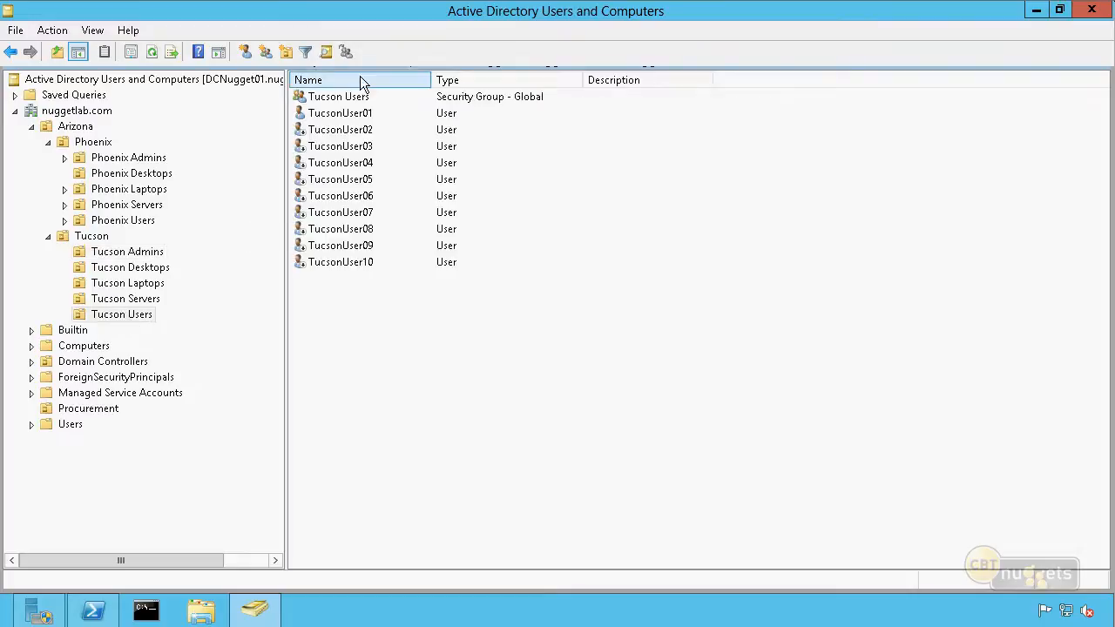
left_click(363, 116)
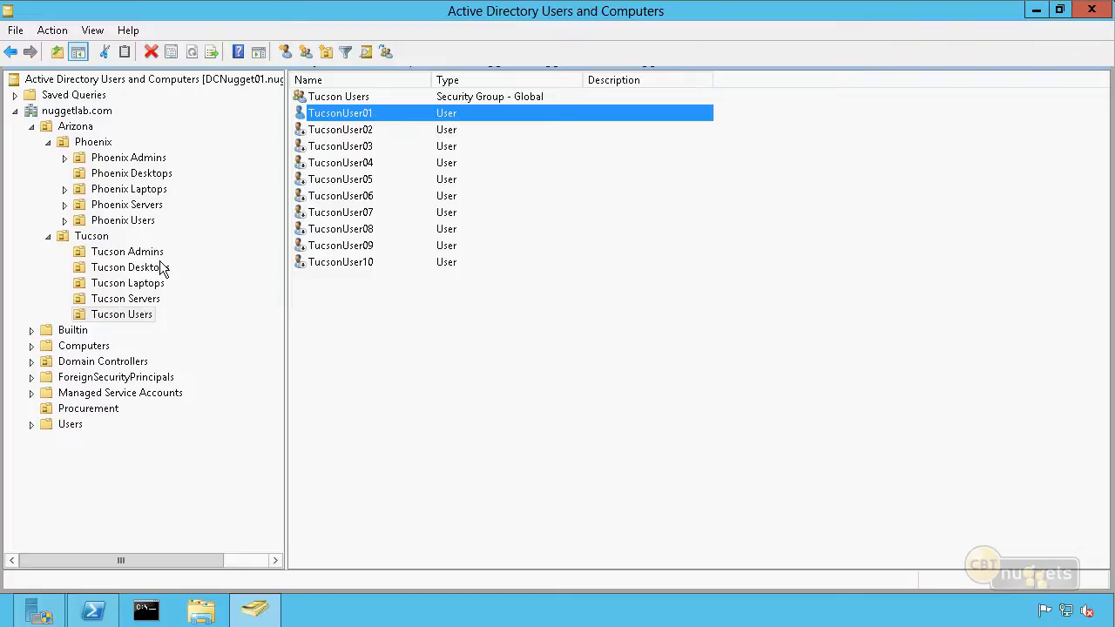
left_click(131, 267)
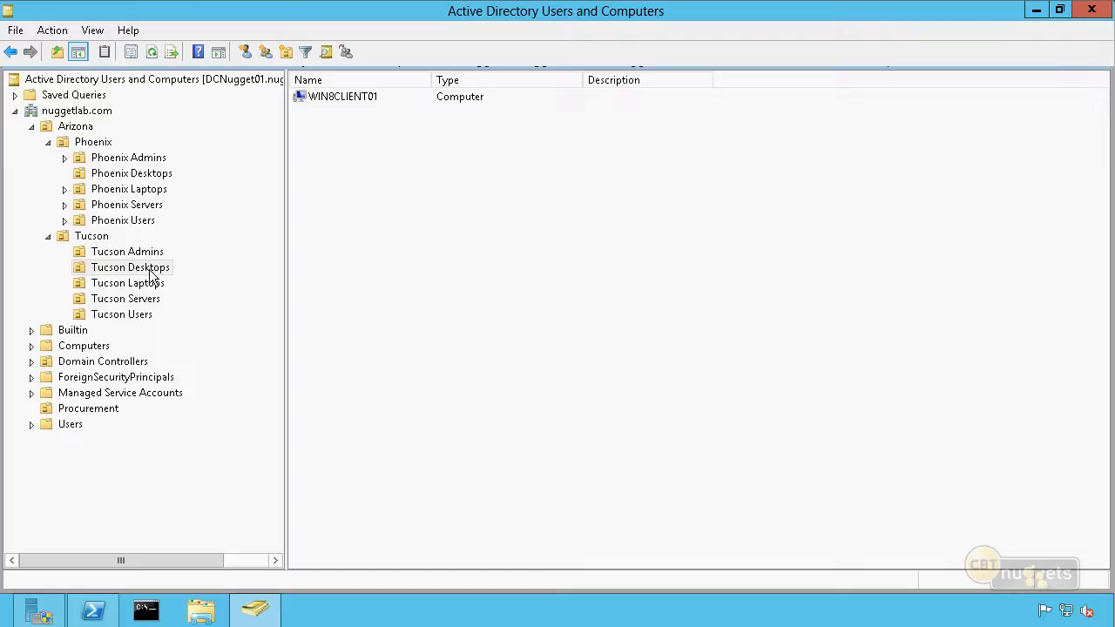
left_click(135, 318)
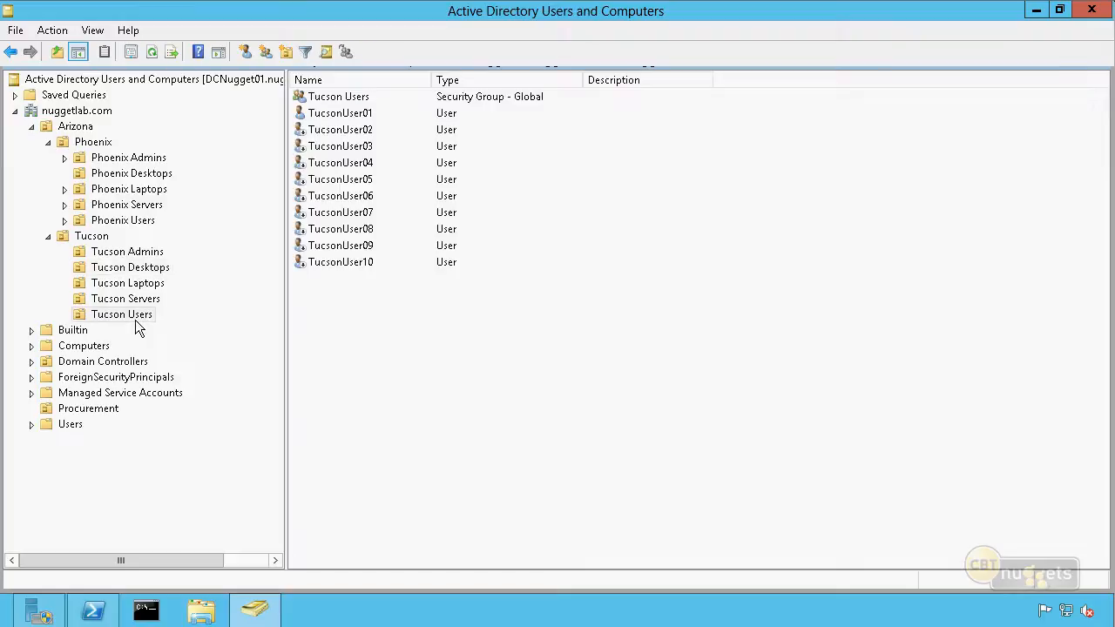
left_click(361, 114)
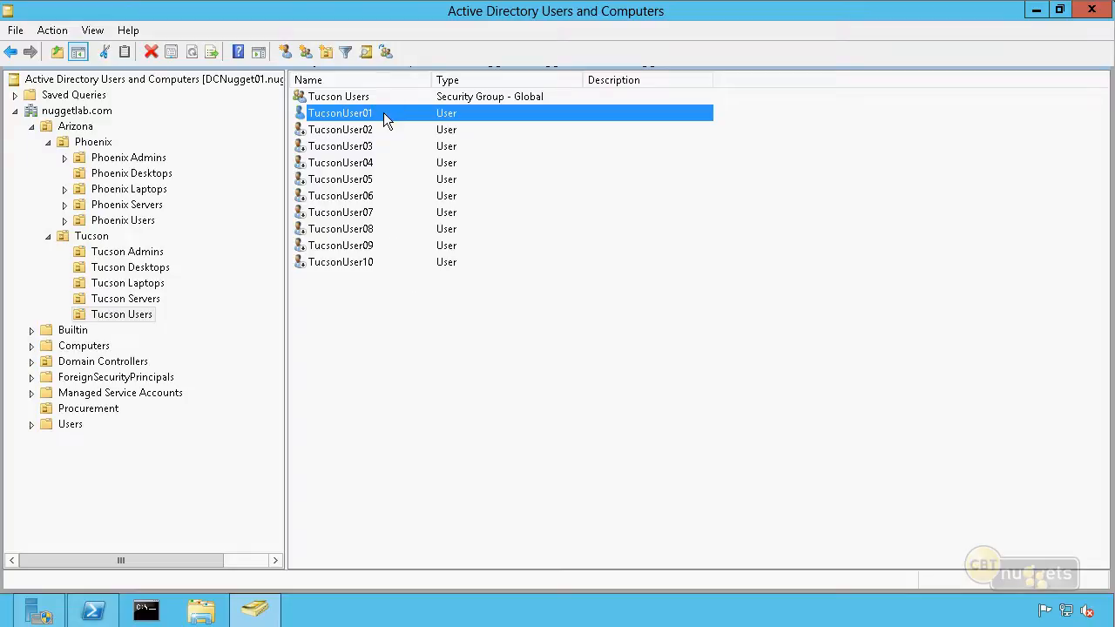
left_click(140, 271)
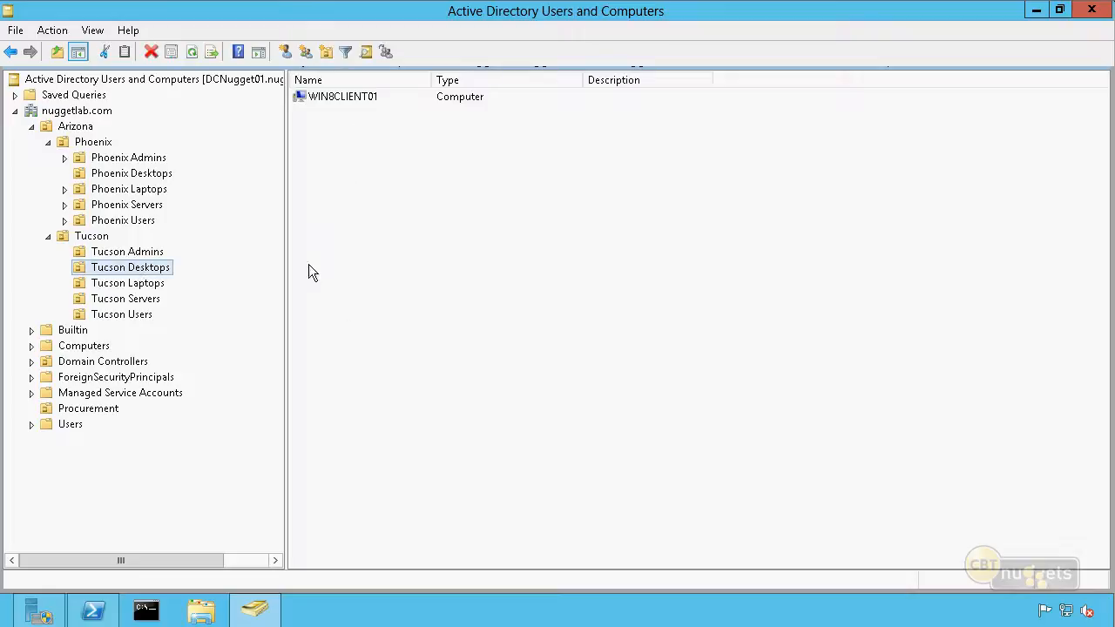
left_click(363, 289)
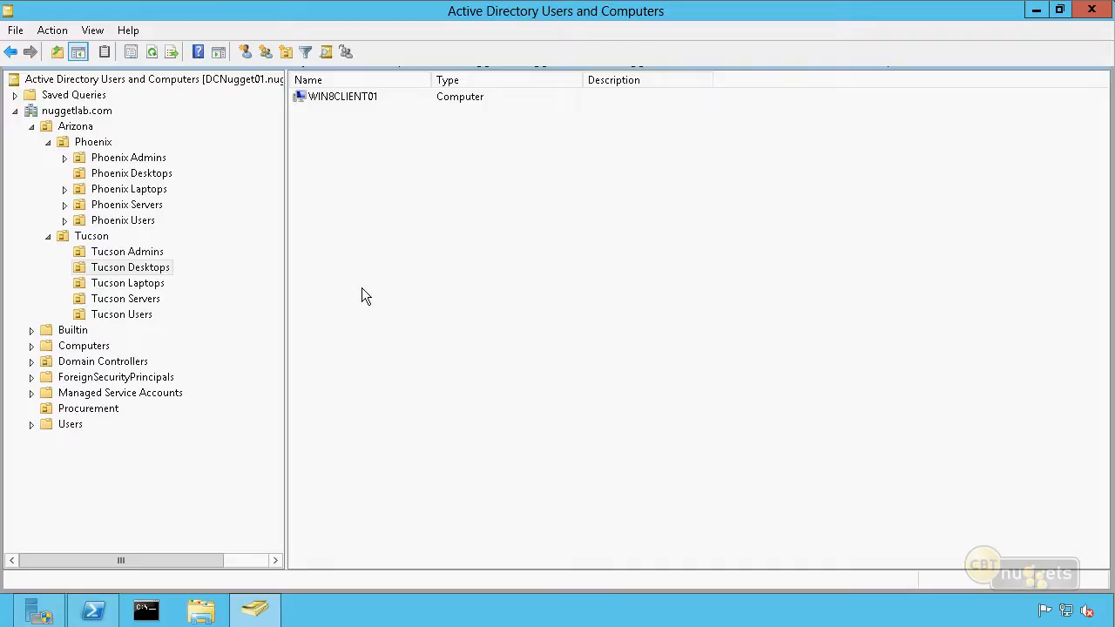
Switch to Server Manager and open the Group Policy Management console from its administrative tools
left_click(39, 610)
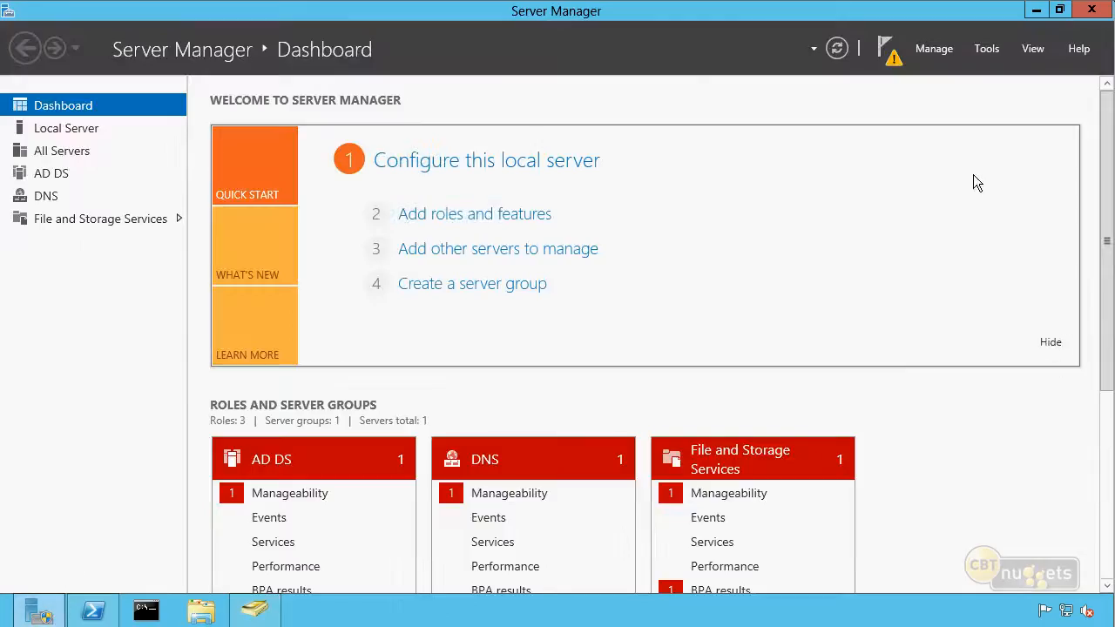
left_click(987, 51)
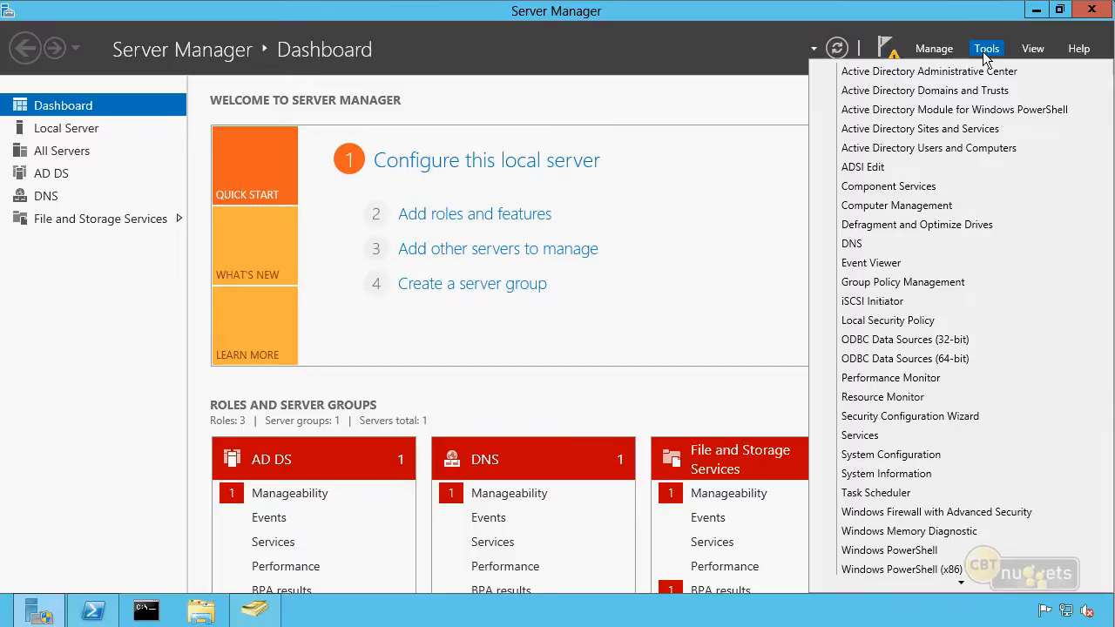
left_click(959, 282)
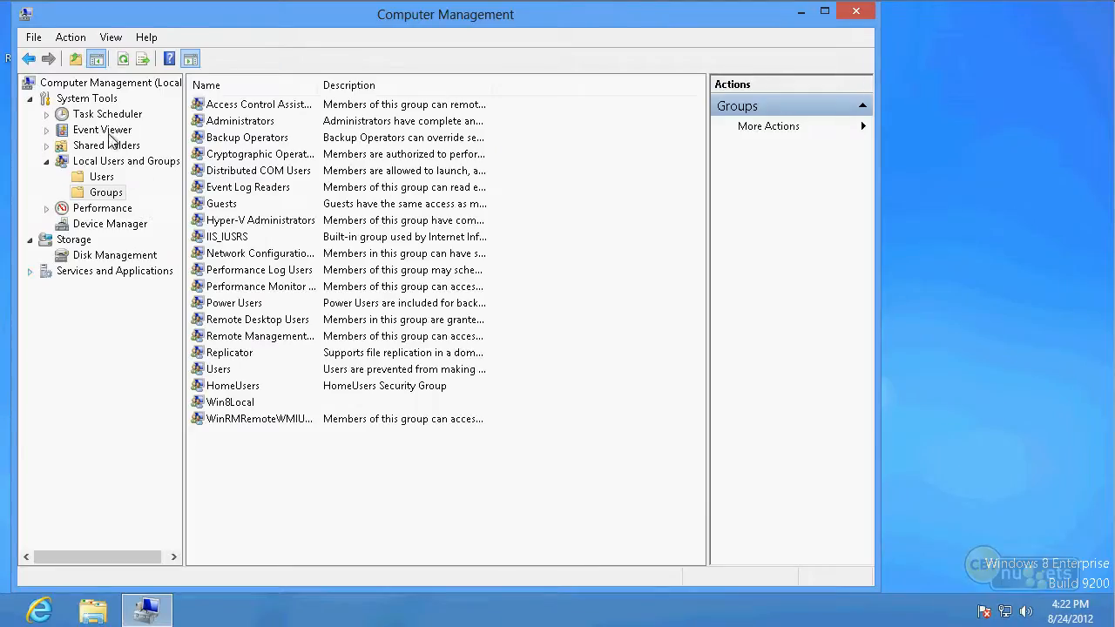
In Computer Management on the Windows 8 client, inspect each member of the local Administrators group
left_click(127, 197)
left_click(251, 126)
double_click(251, 126)
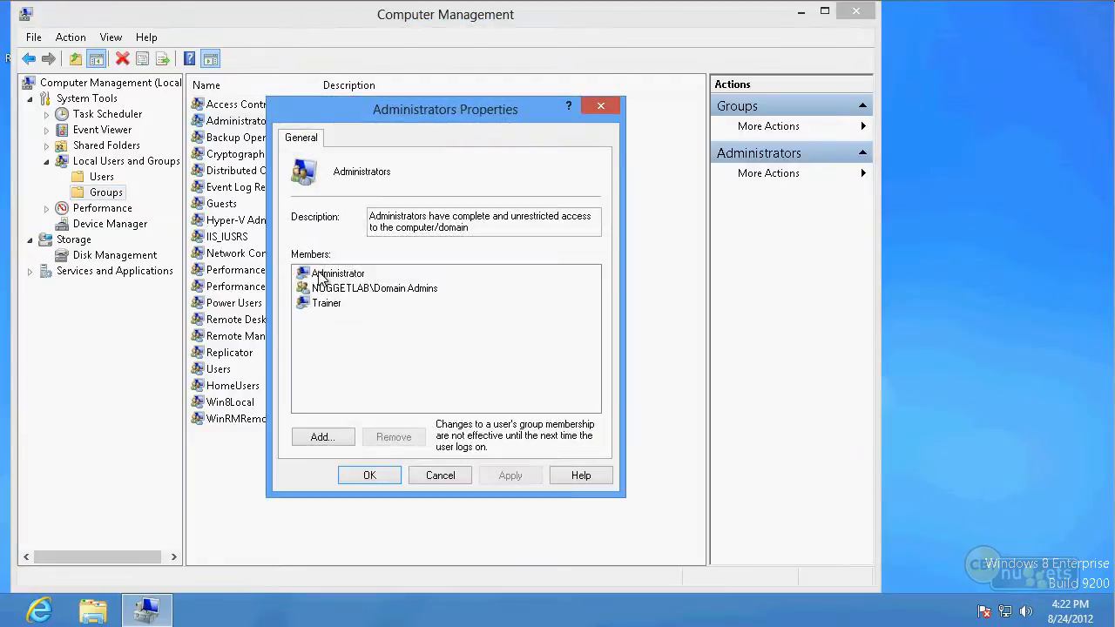
left_click(366, 276)
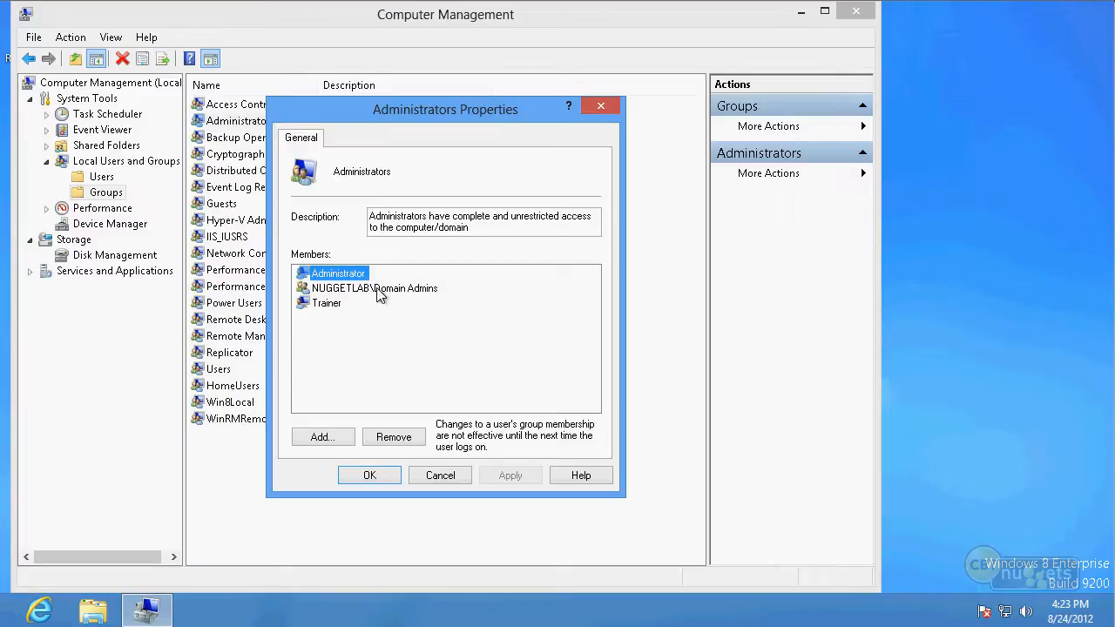
left_click(378, 290)
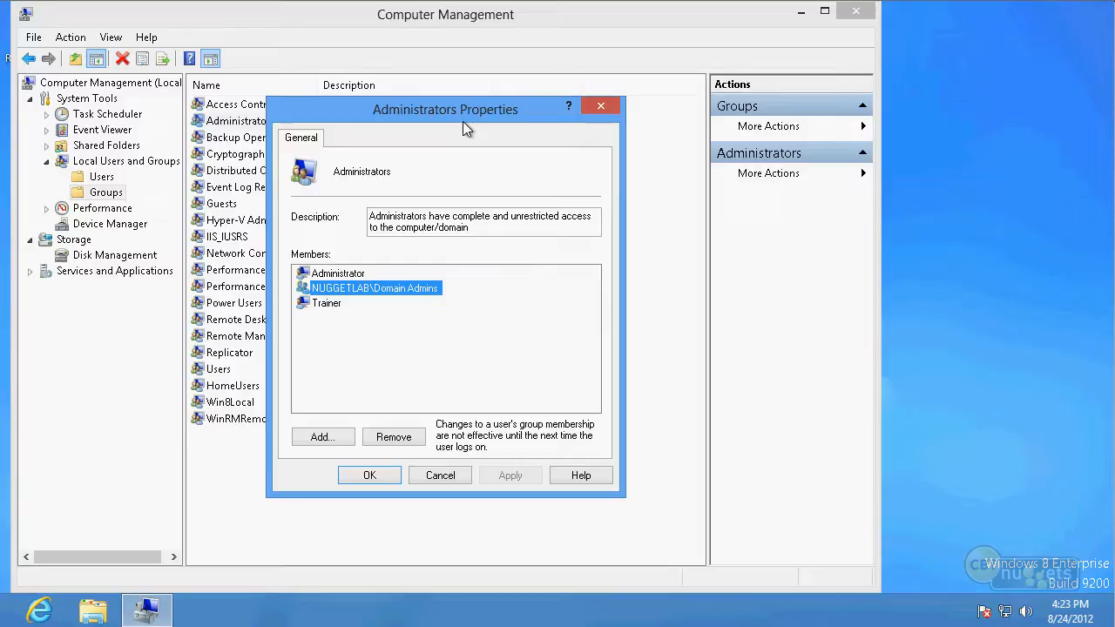
left_click(329, 305)
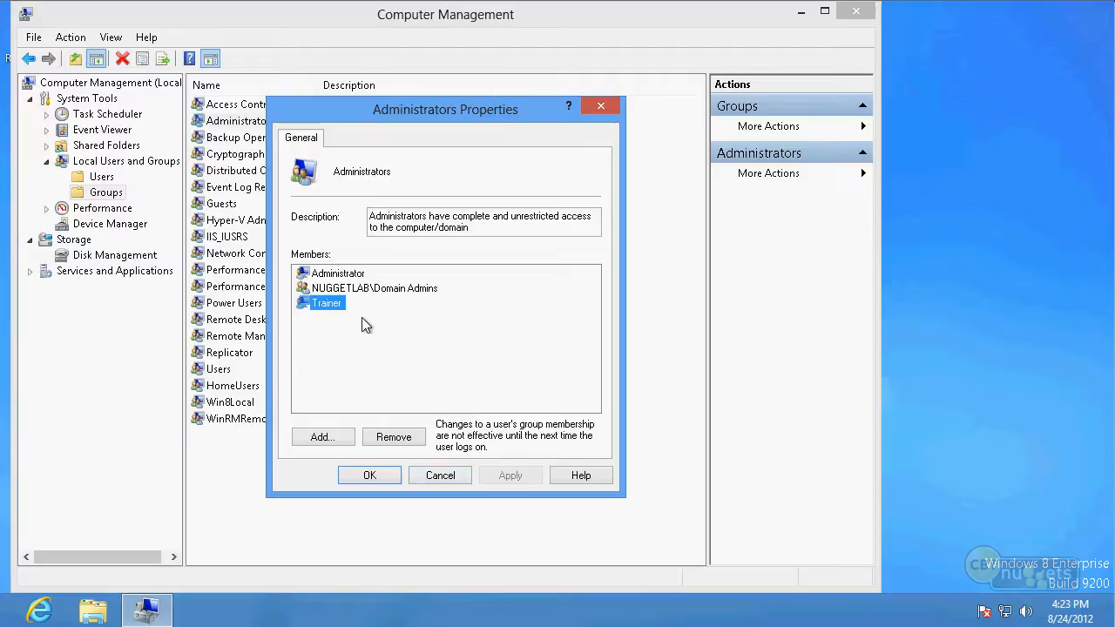
Try adding TucsonUser01 from nuggetlab.com to the local Administrators group, check the name, and discard the change
left_click(322, 437)
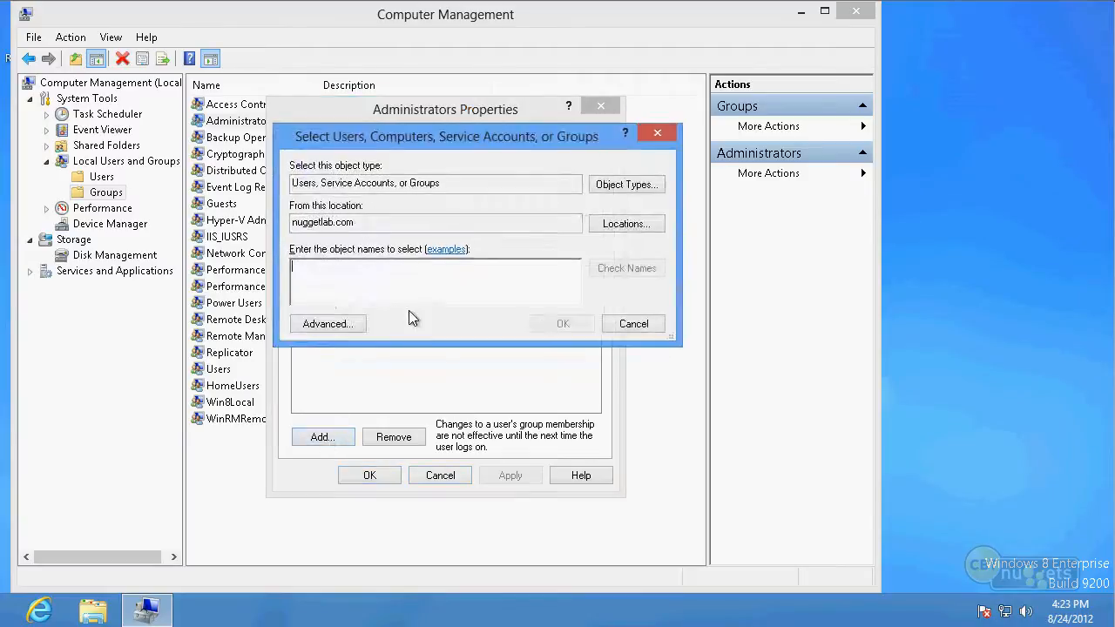
type("tucsonu")
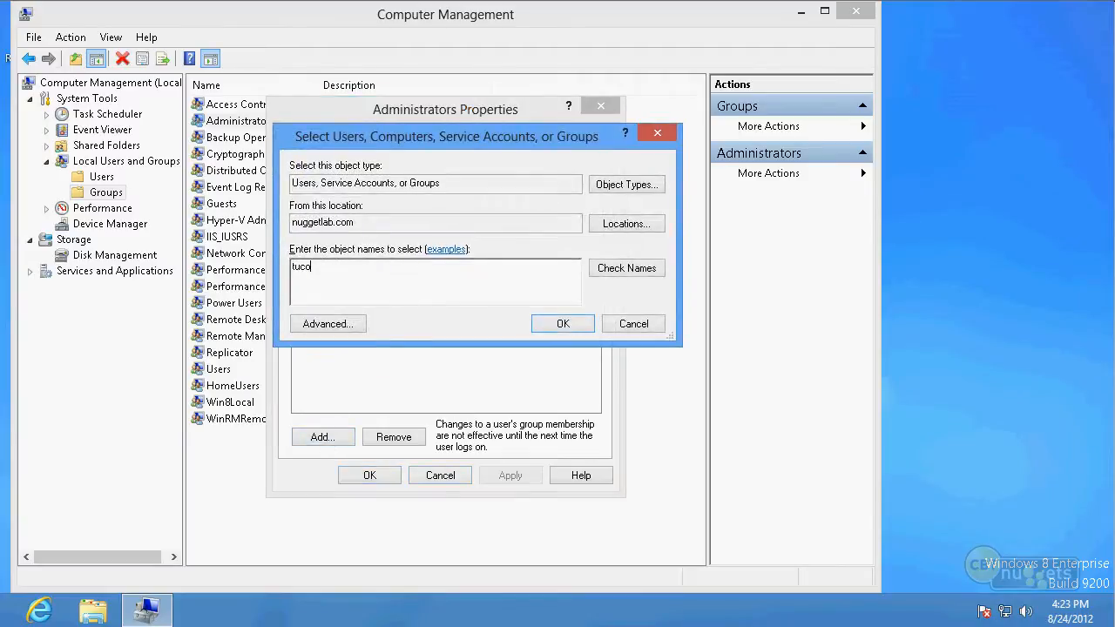
type("ser01")
left_click(628, 268)
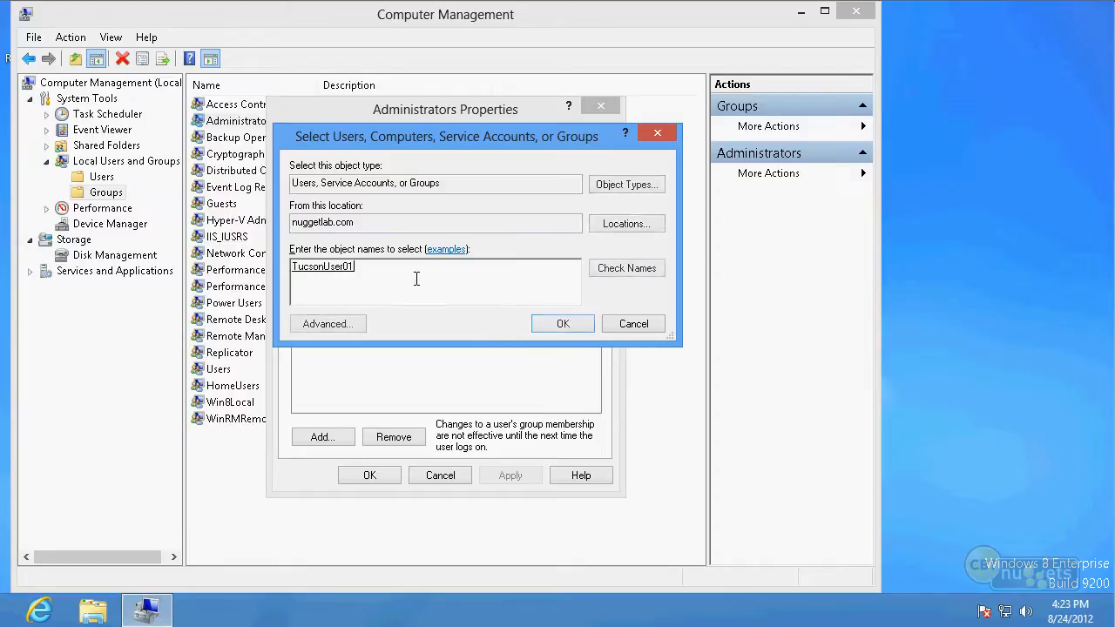
left_click(633, 324)
left_click(407, 346)
left_click(430, 475)
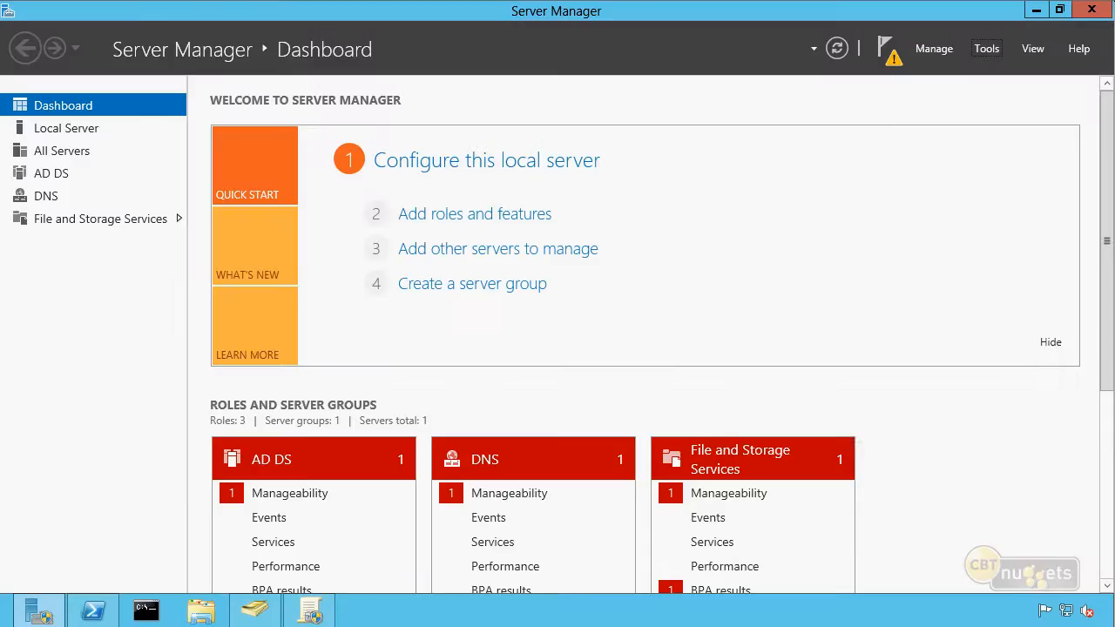
In Group Policy Management on the server, create a GPO named Restricted Groups linked to the Tucson Desktops organizational unit
left_click(312, 613)
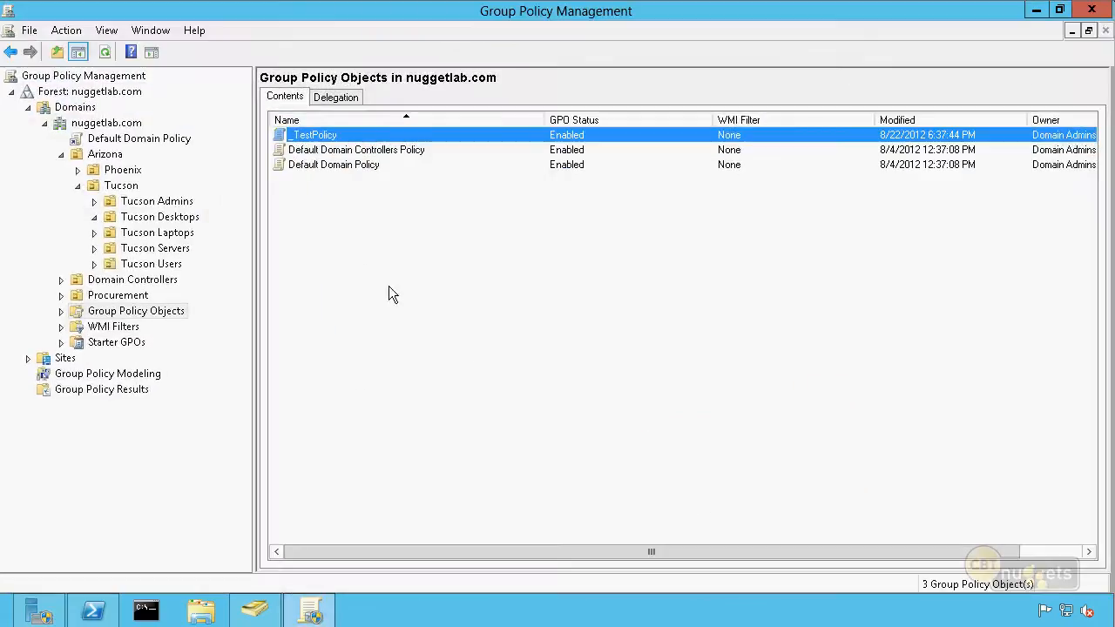
left_click(177, 220)
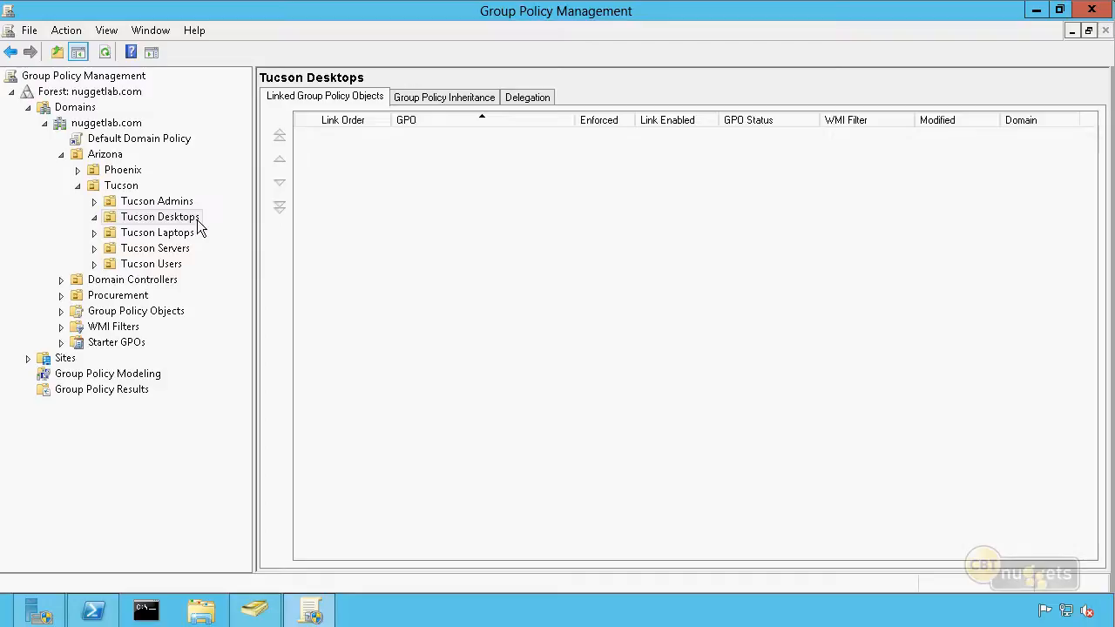
right_click(197, 216)
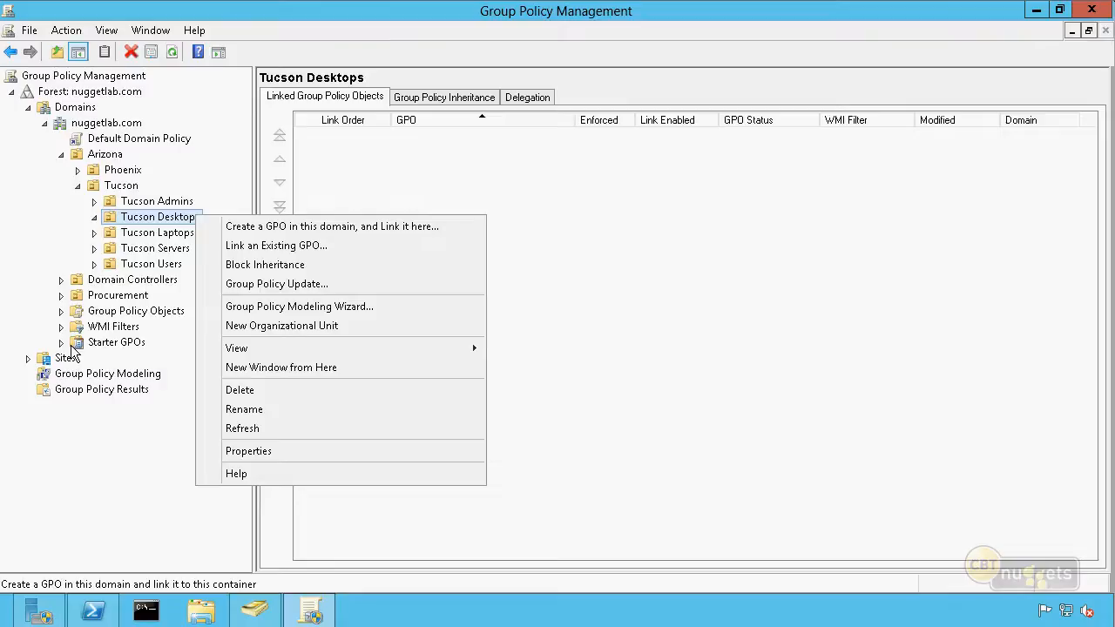
left_click(297, 231)
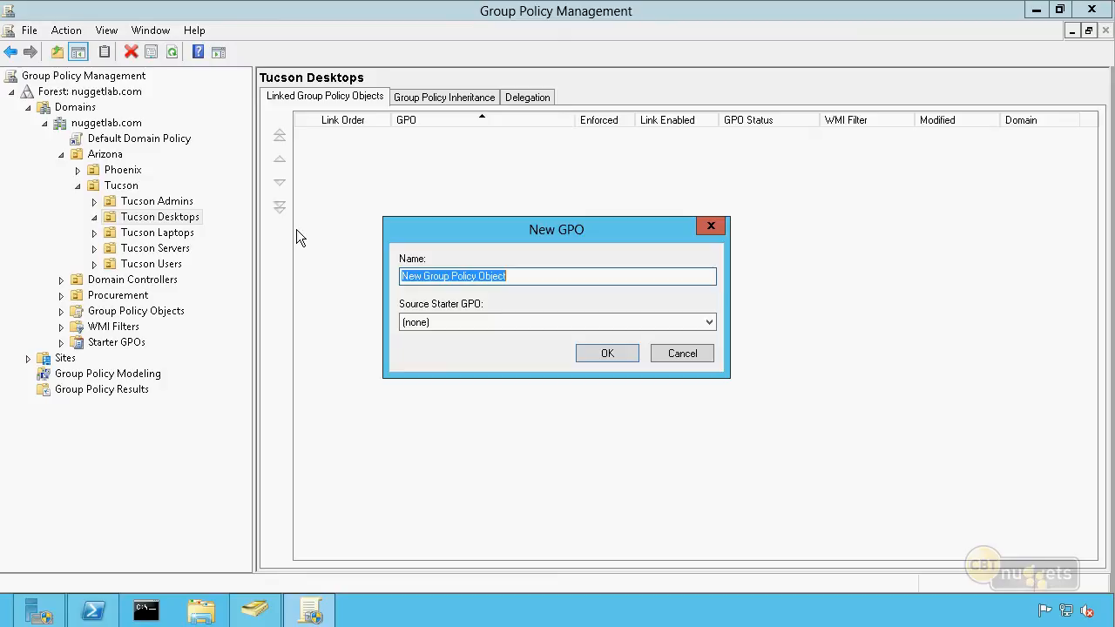
type("Restricted Groups")
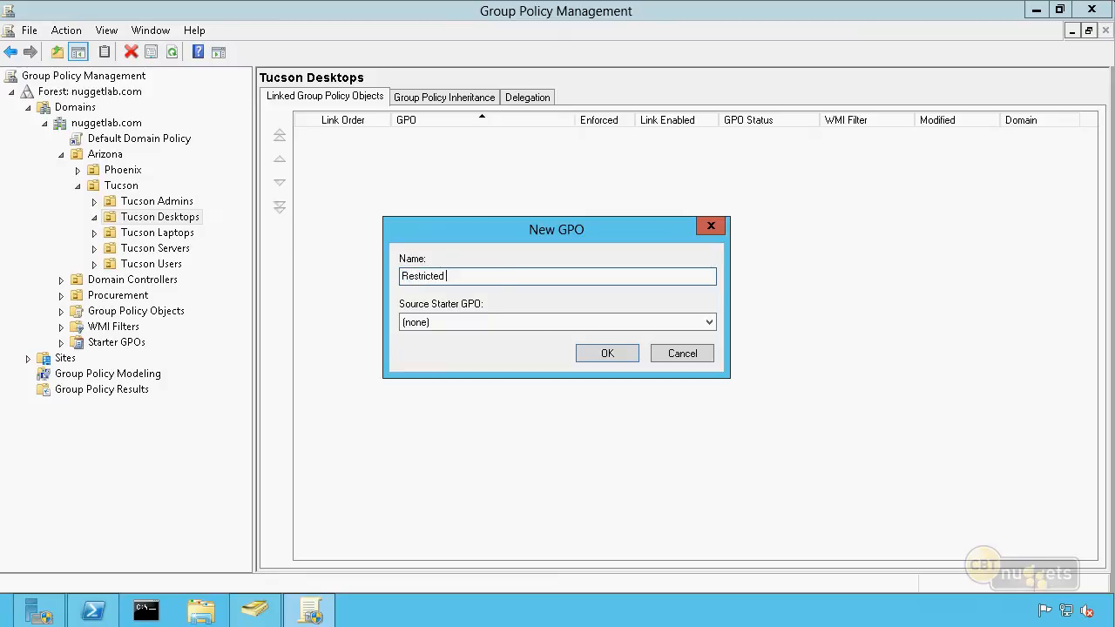
left_click(629, 353)
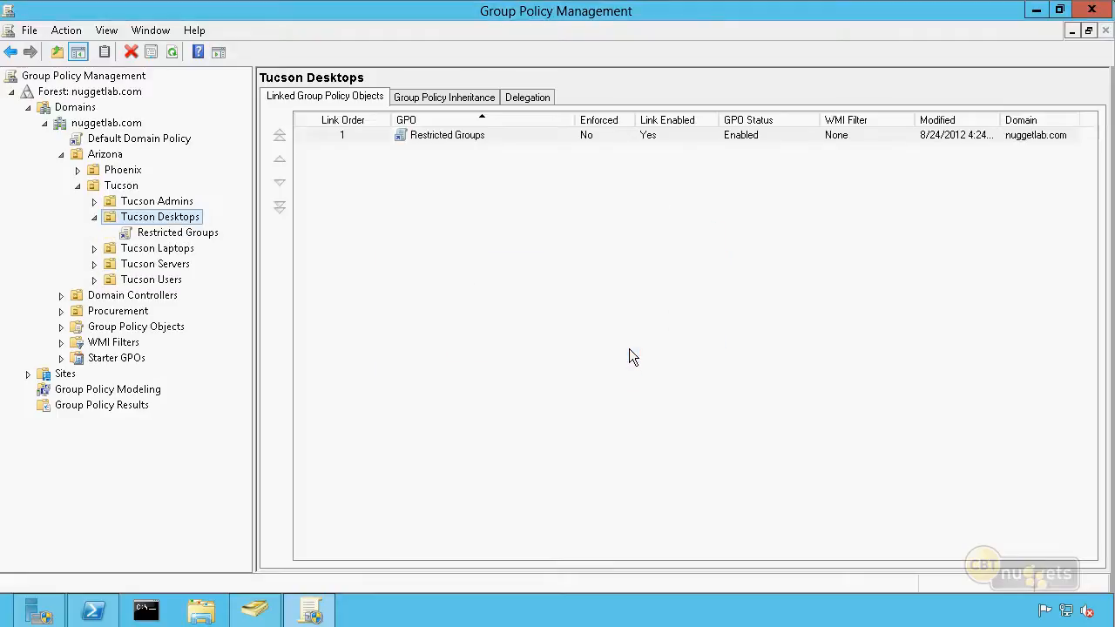
Edit the Restricted Groups GPO and show Restricted Groups under the computer security settings, widening the tree to read full names
right_click(475, 141)
left_click(513, 153)
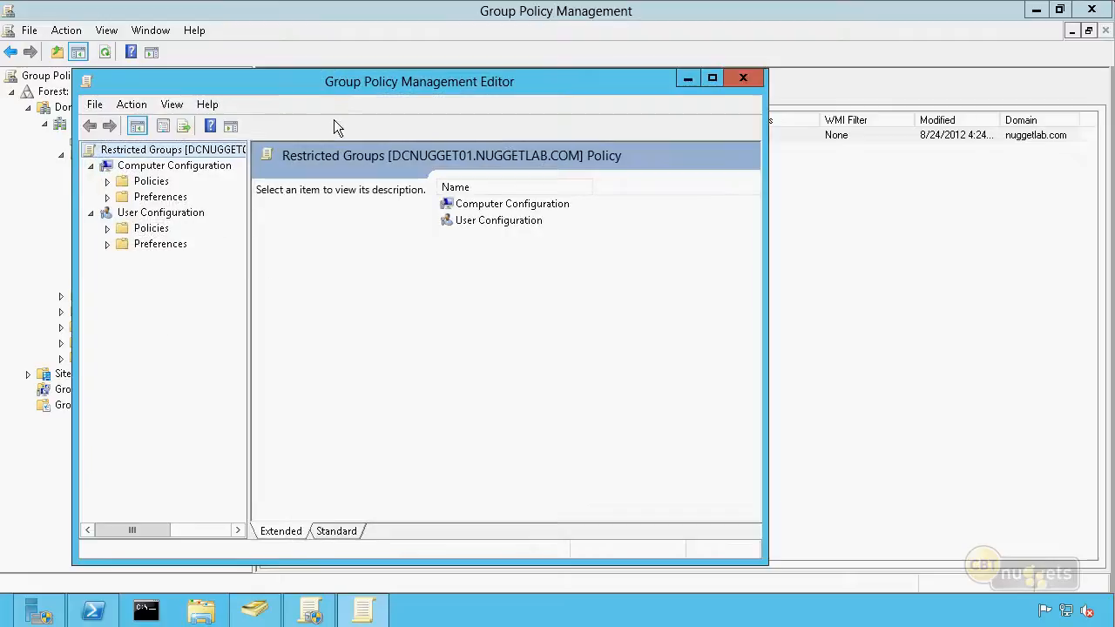
left_click(107, 182)
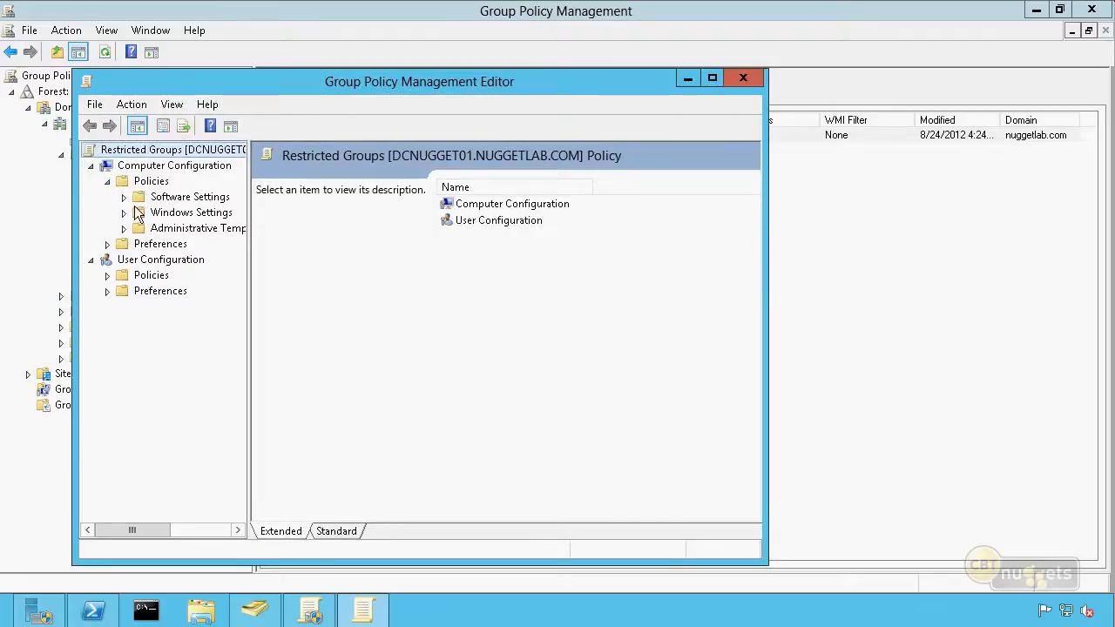
left_click(125, 213)
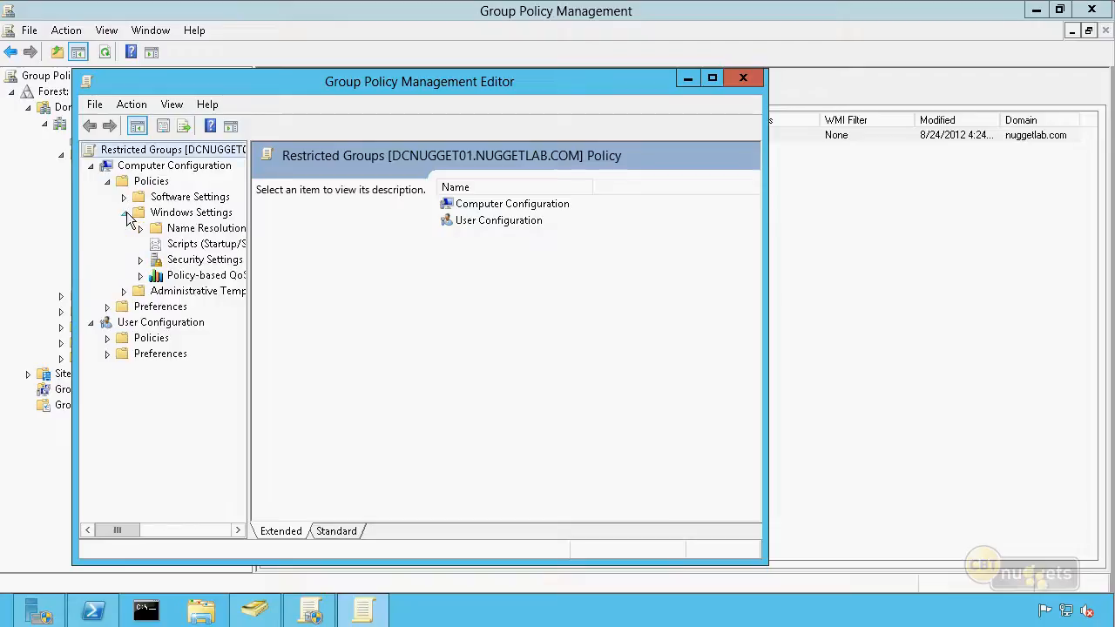
left_click(140, 260)
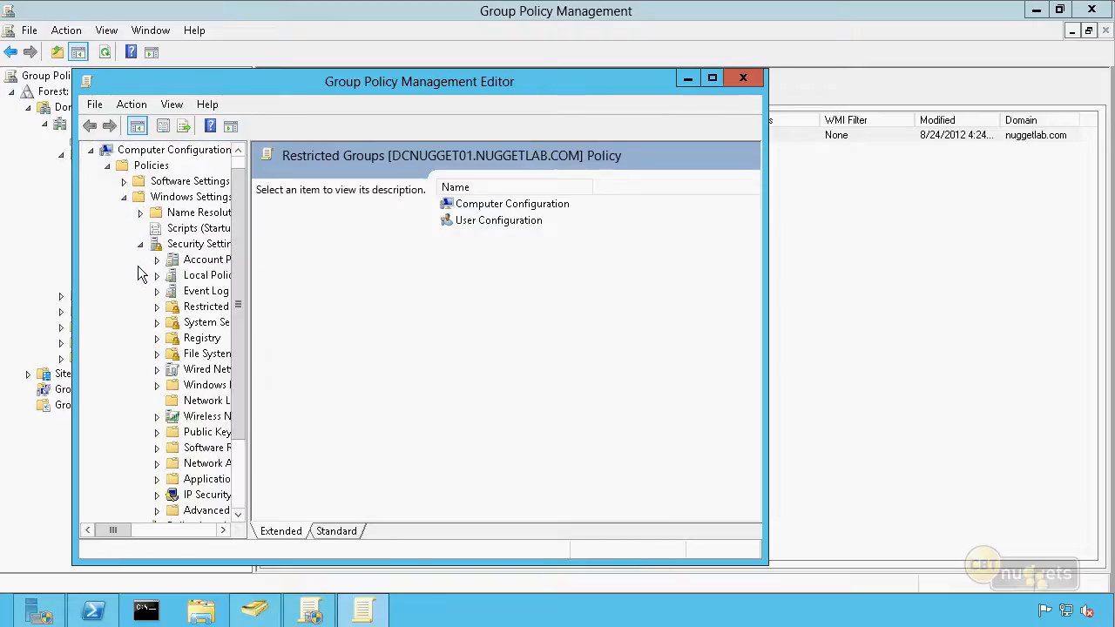
left_click(196, 310)
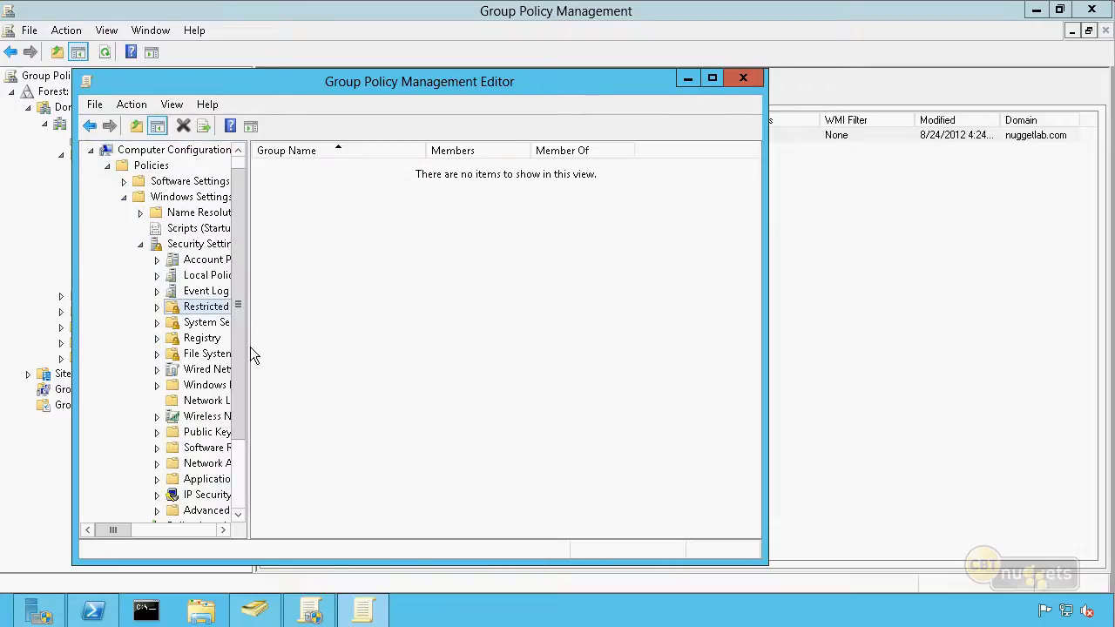
left_click_drag(248, 352, 340, 375)
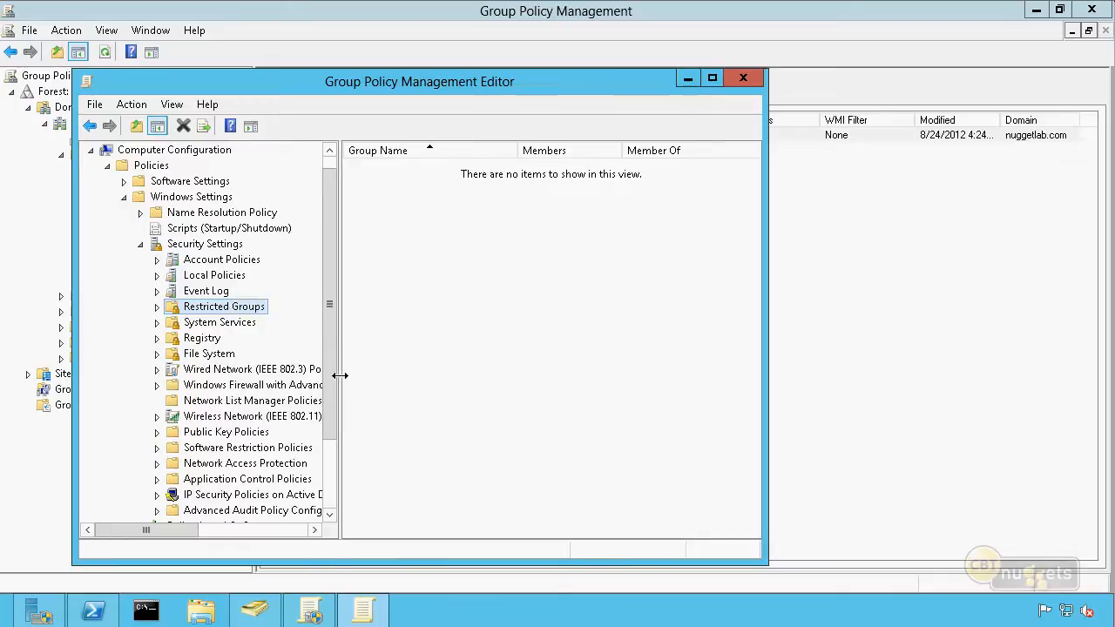
right_click(265, 305)
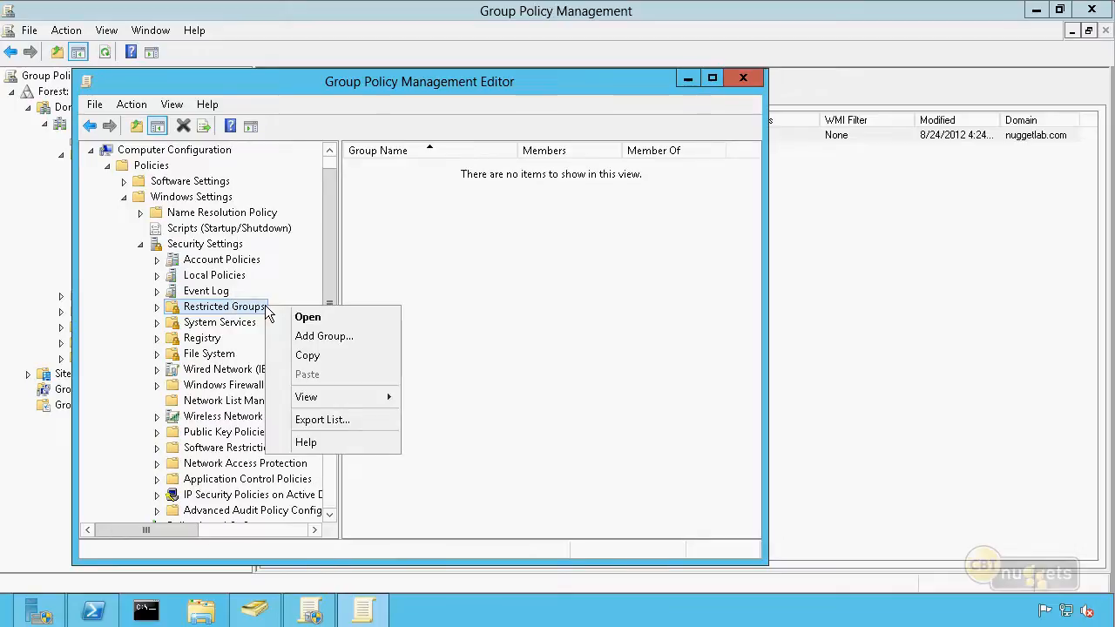
left_click(321, 338)
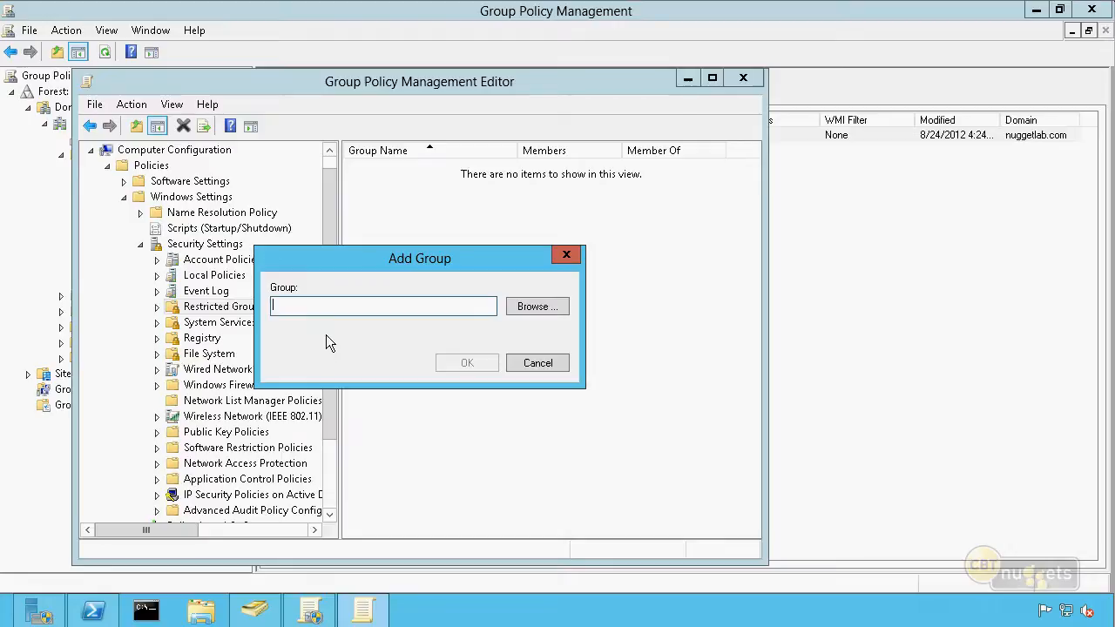
left_click(542, 307)
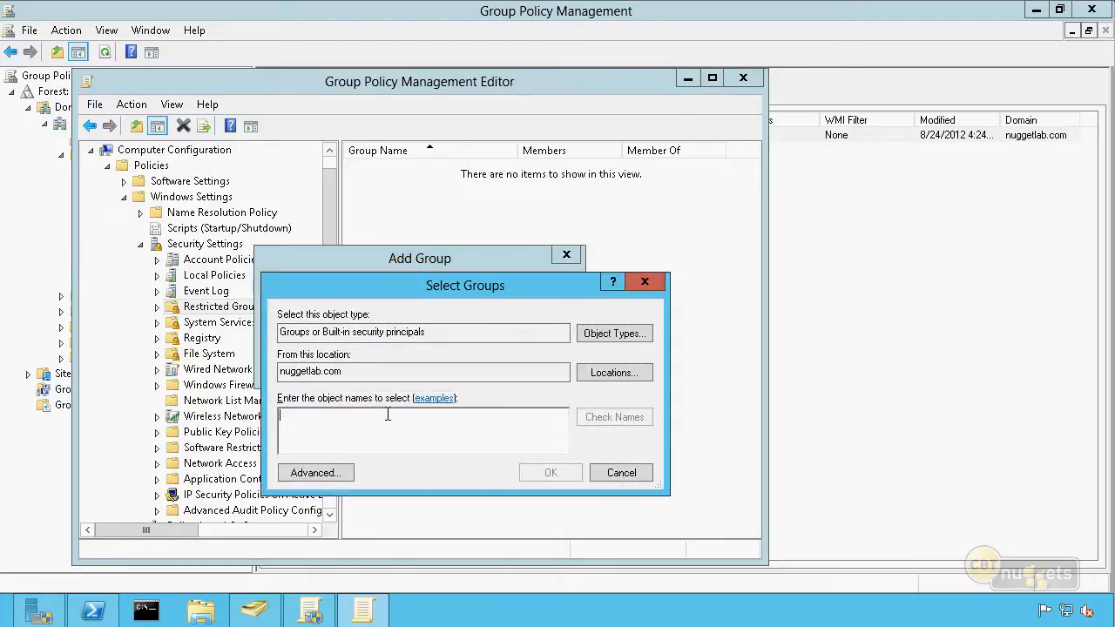
type("administrators")
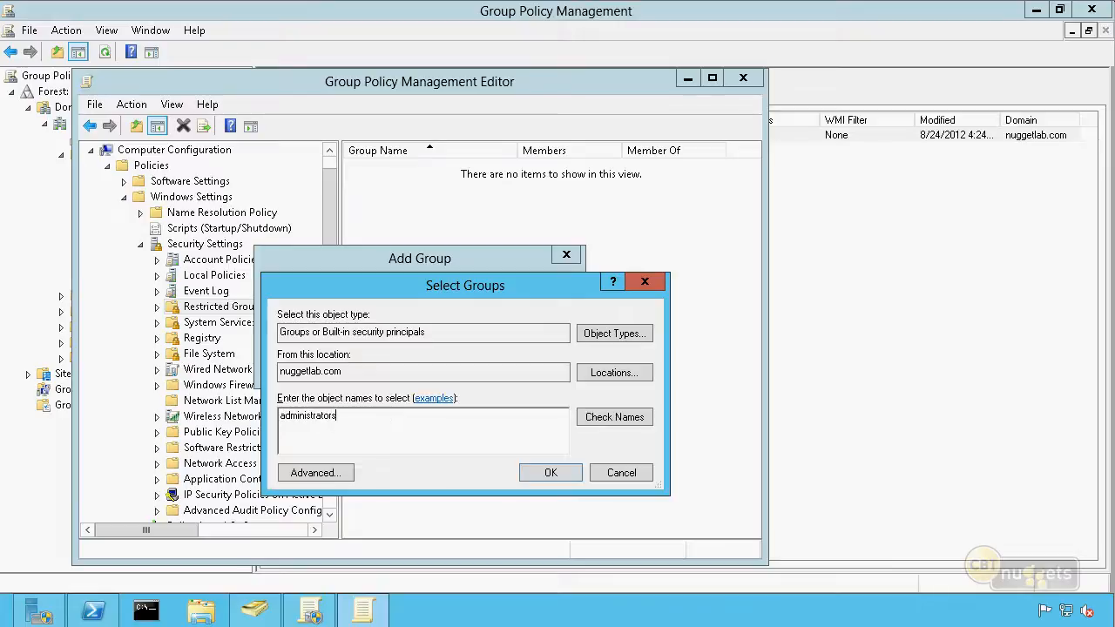
key("Return")
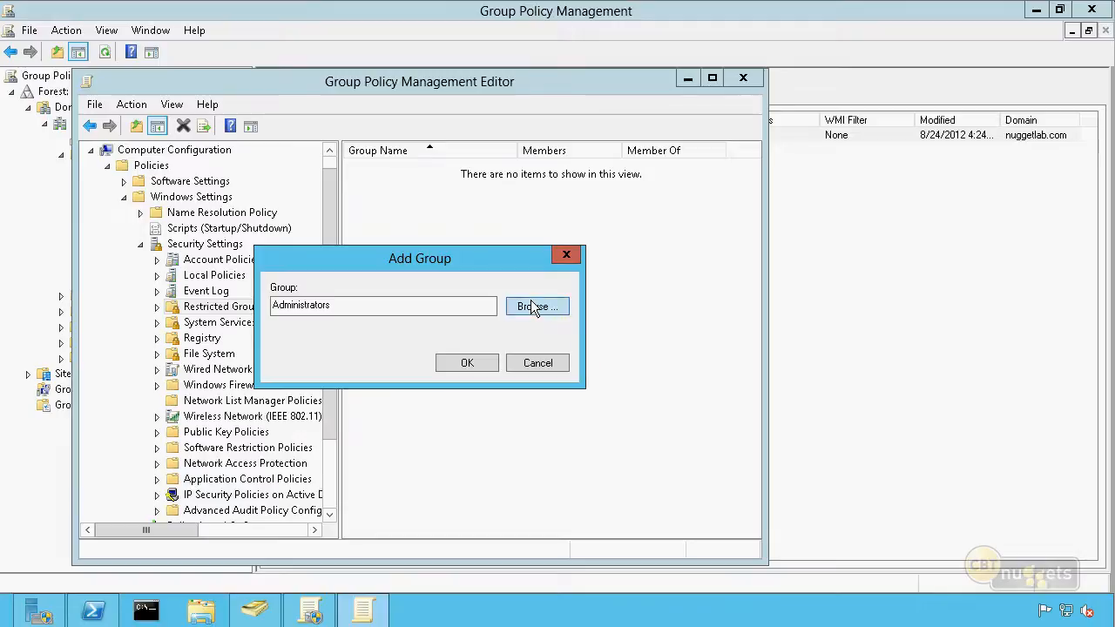
left_click(532, 306)
double_click(342, 370)
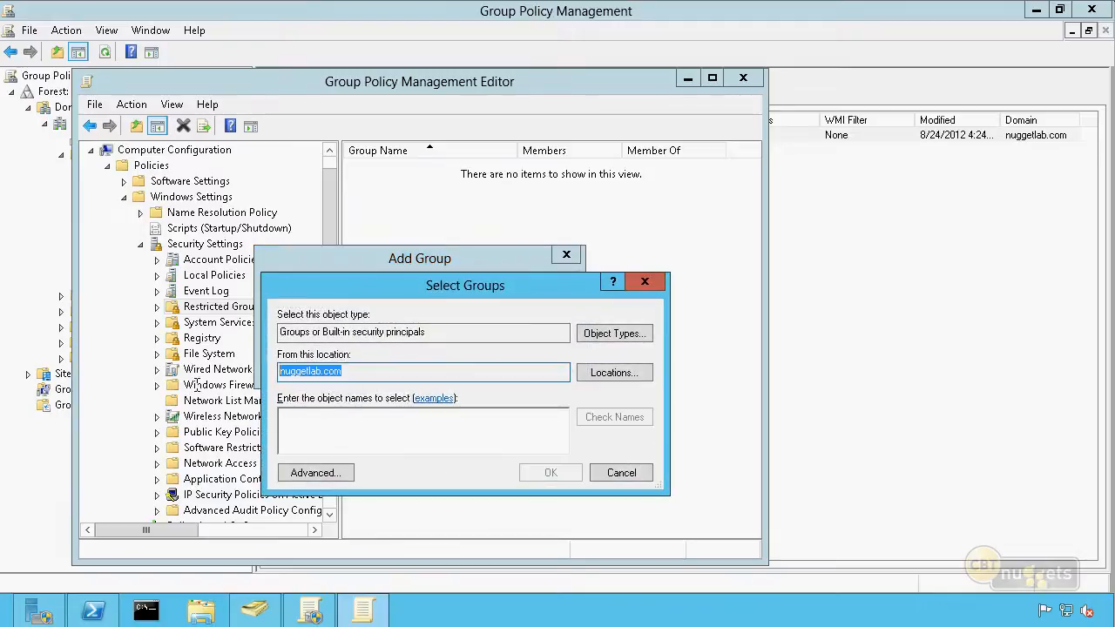
left_click(340, 431)
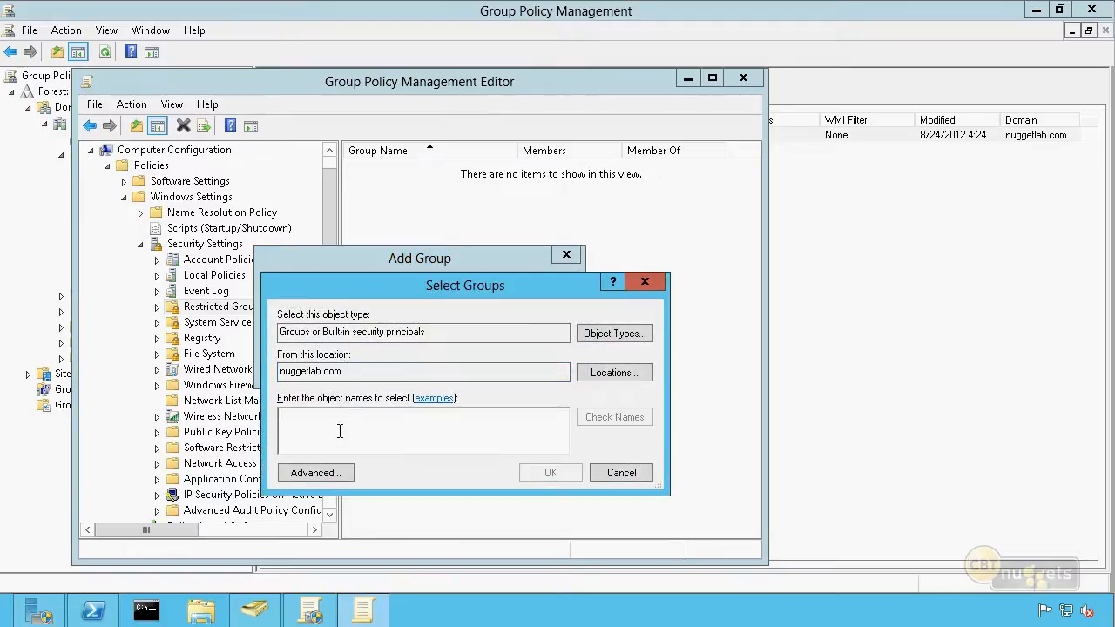
left_click(603, 477)
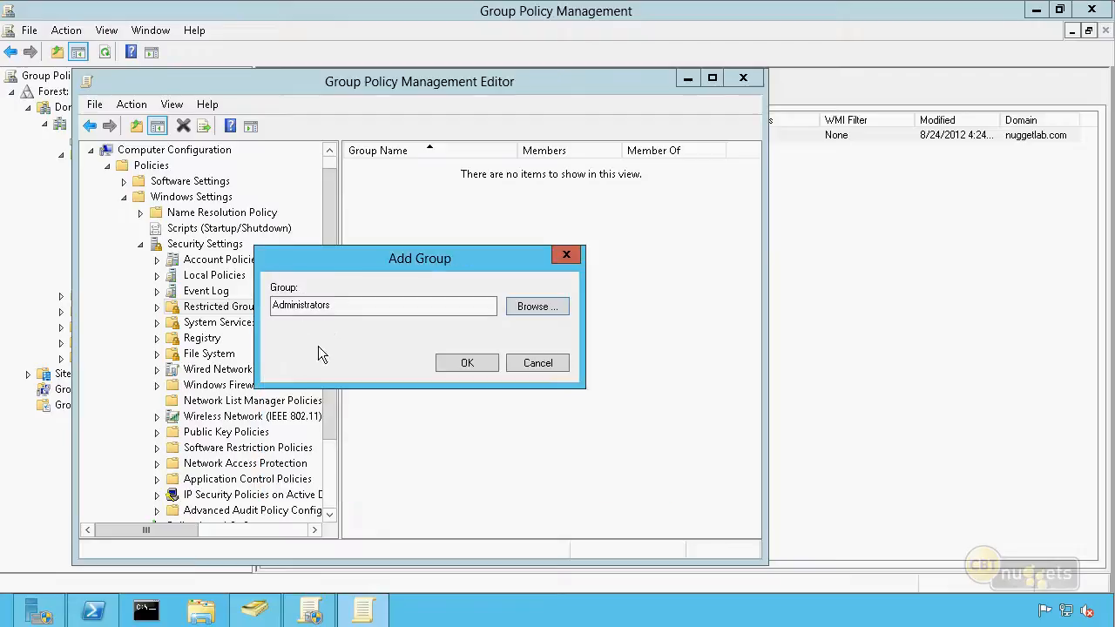
left_click(516, 363)
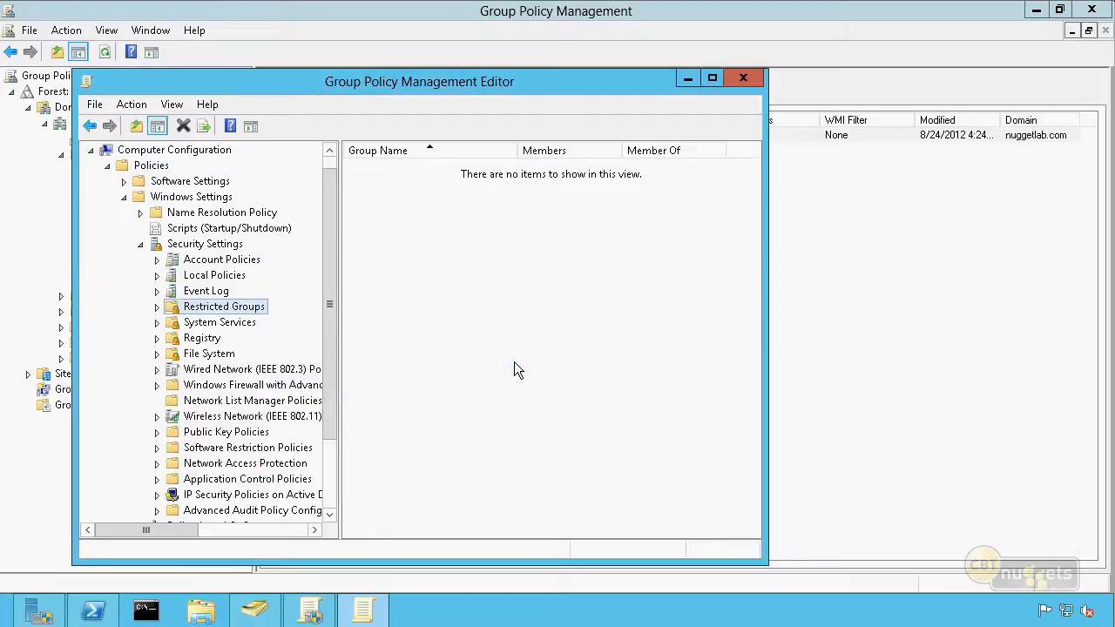
Add a restricted group named Administrators to the policy, entering the group name directly instead of browsing the domain
right_click(422, 228)
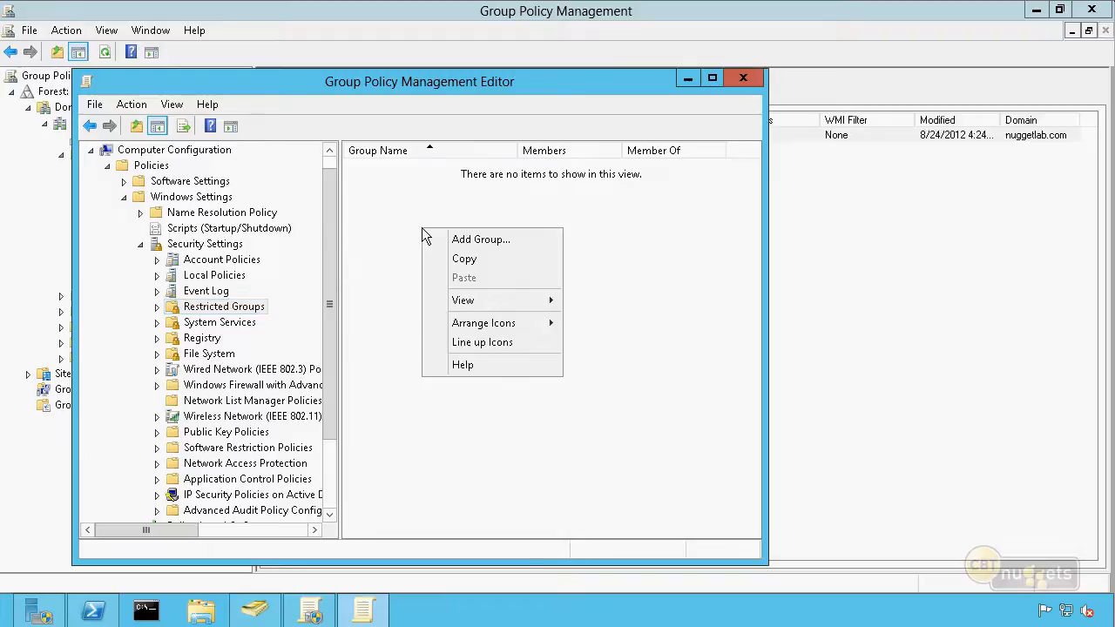
left_click(468, 238)
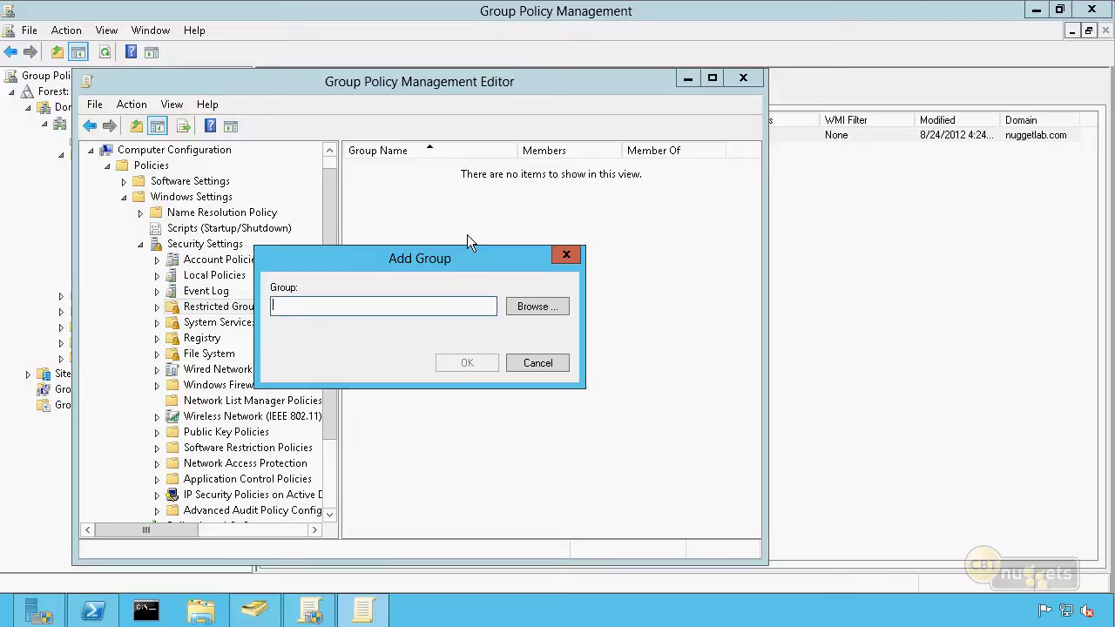
type("A")
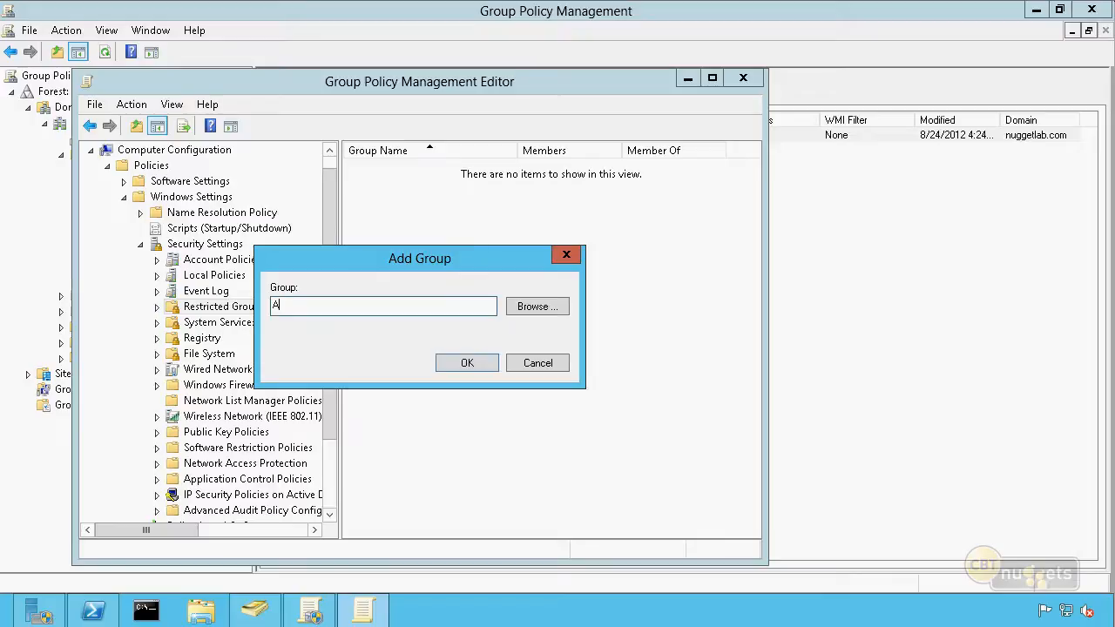
type("dministrators")
left_click(446, 366)
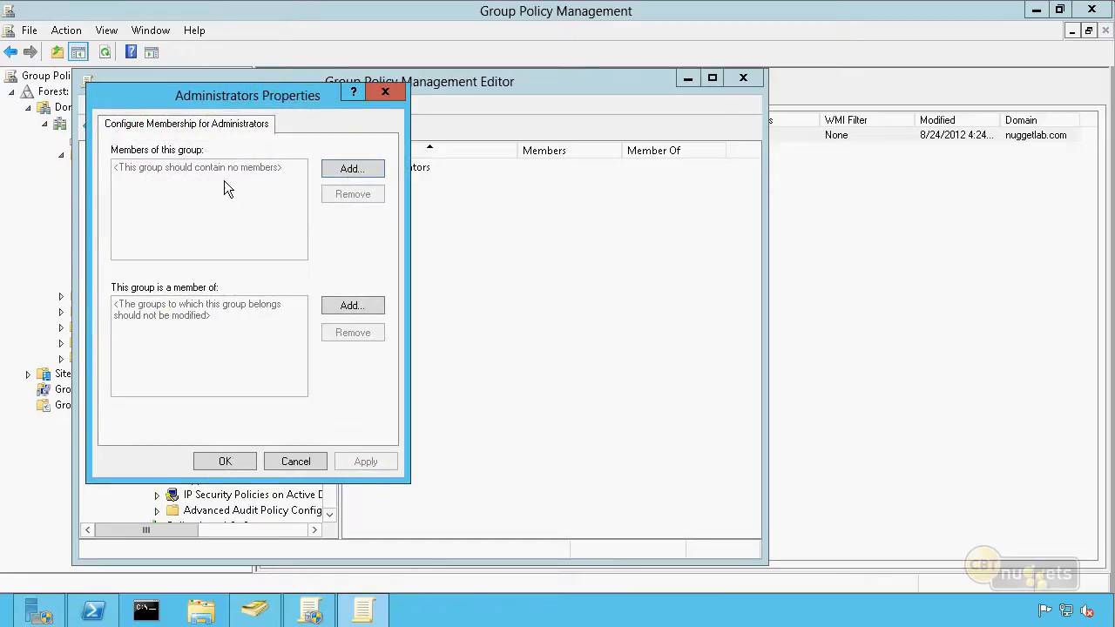
Add TucsonUser01 from nuggetlab.com to the members of the restricted Administrators group
left_click(348, 172)
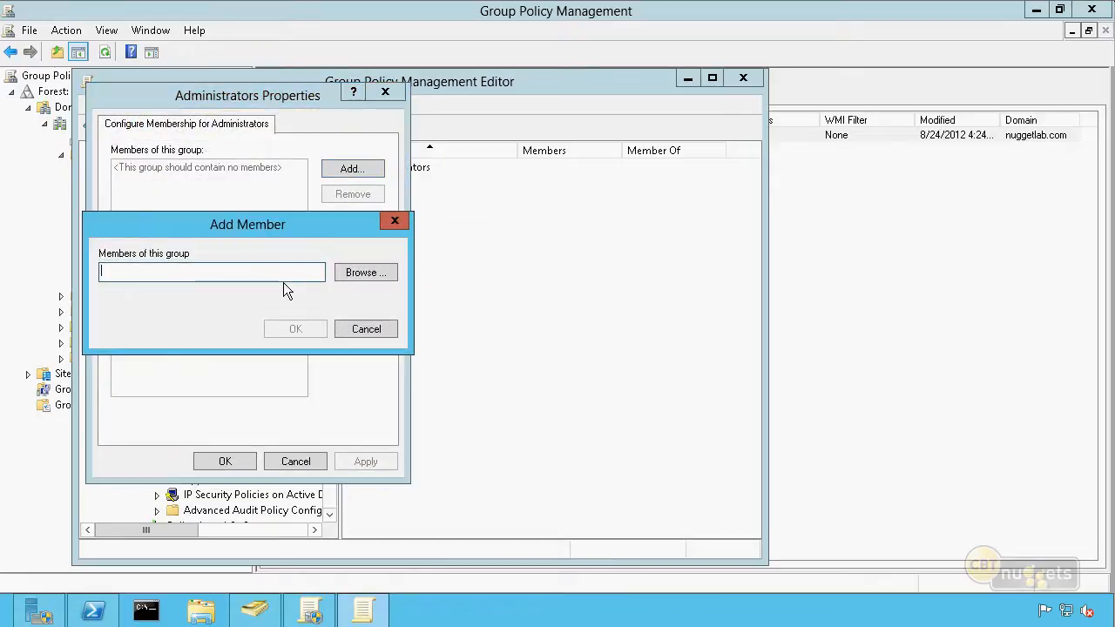
left_click(364, 275)
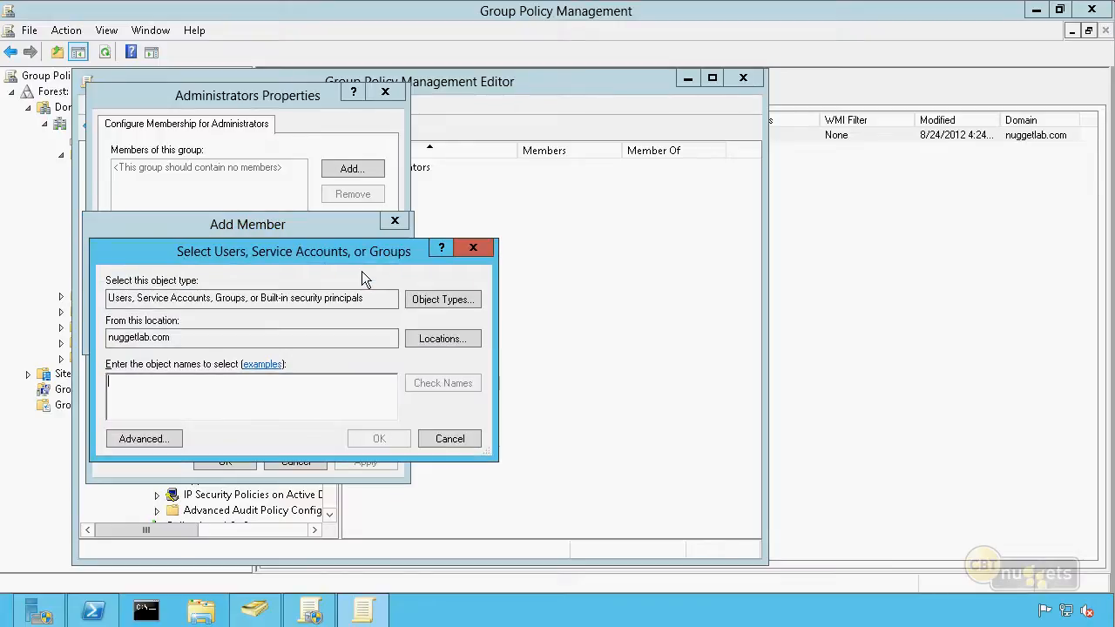
type("tu")
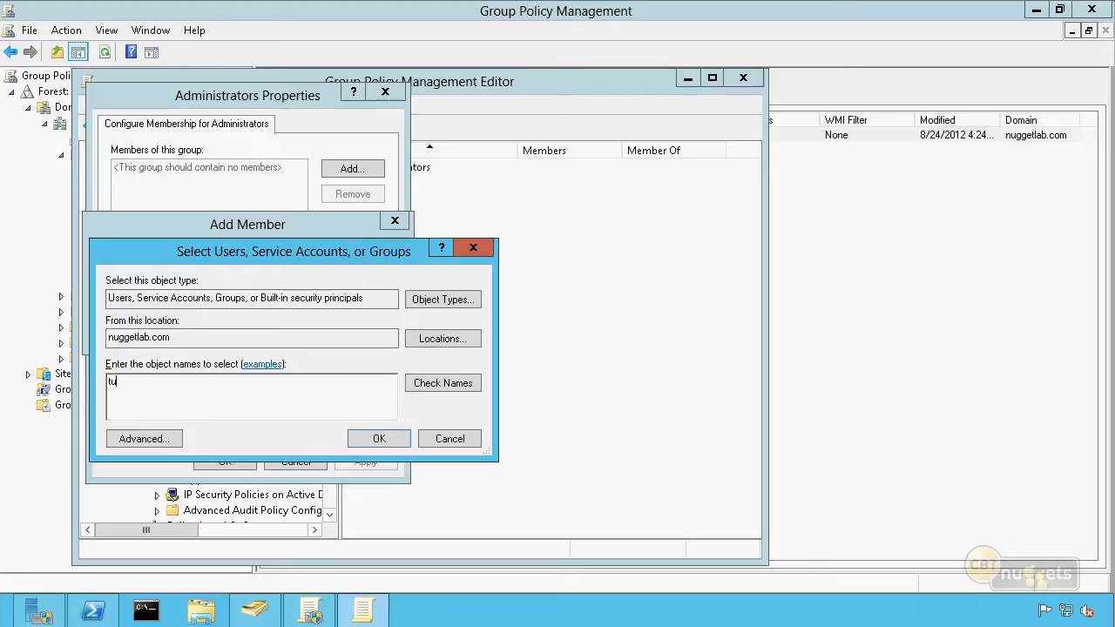
type("csonuser01")
key("Return")
left_click(252, 272)
left_click(291, 329)
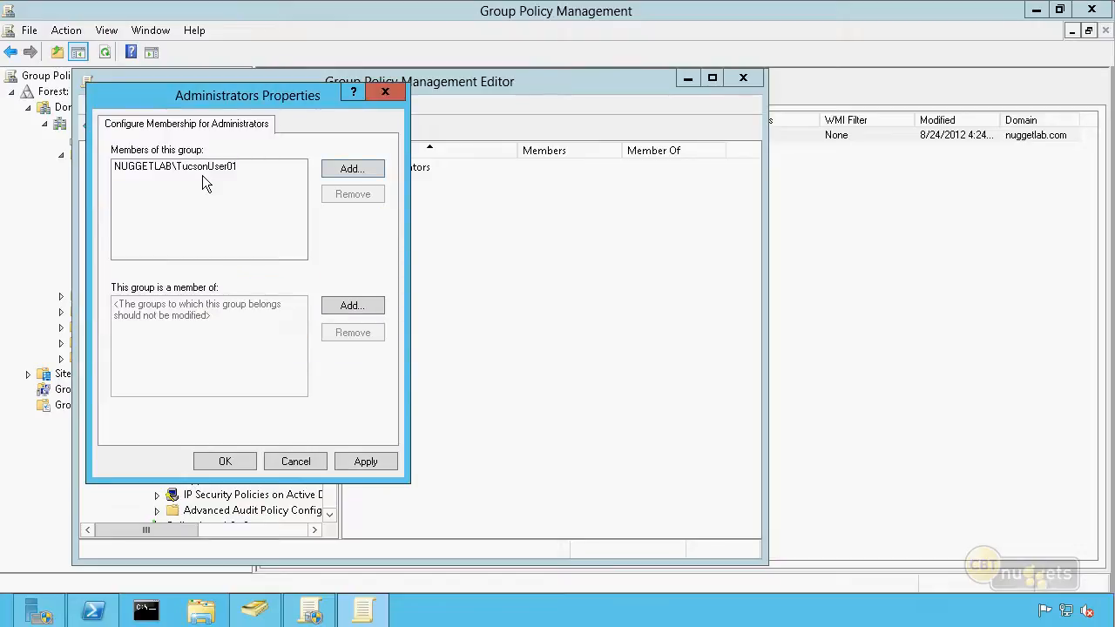
left_click(211, 187)
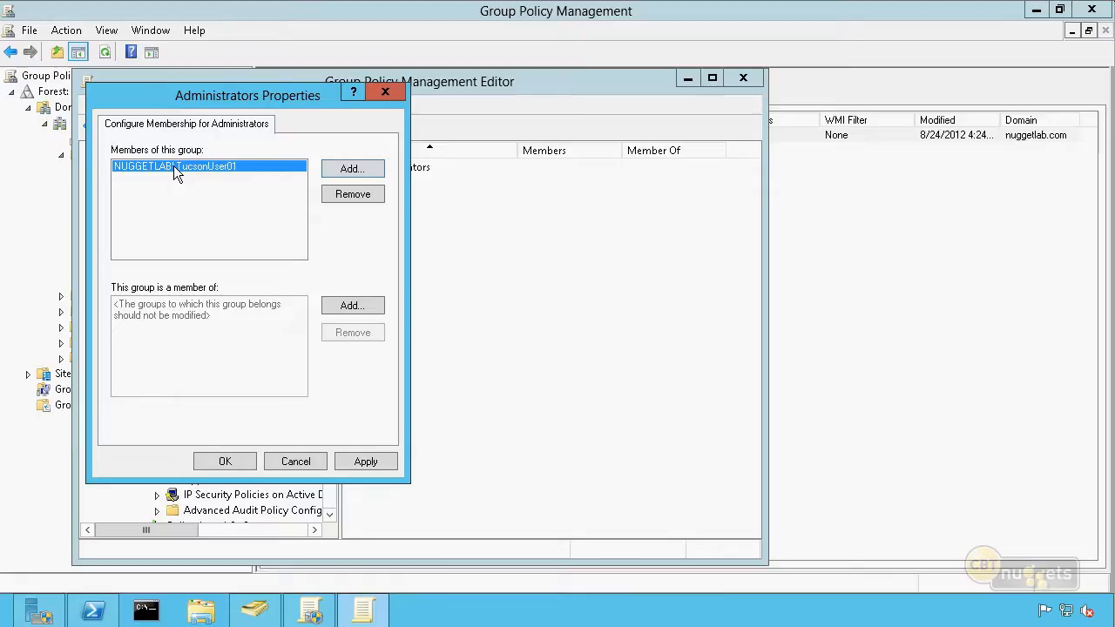
Add the Domain Admins group from nuggetlab.com as a member of the restricted Administrators group
left_click(352, 171)
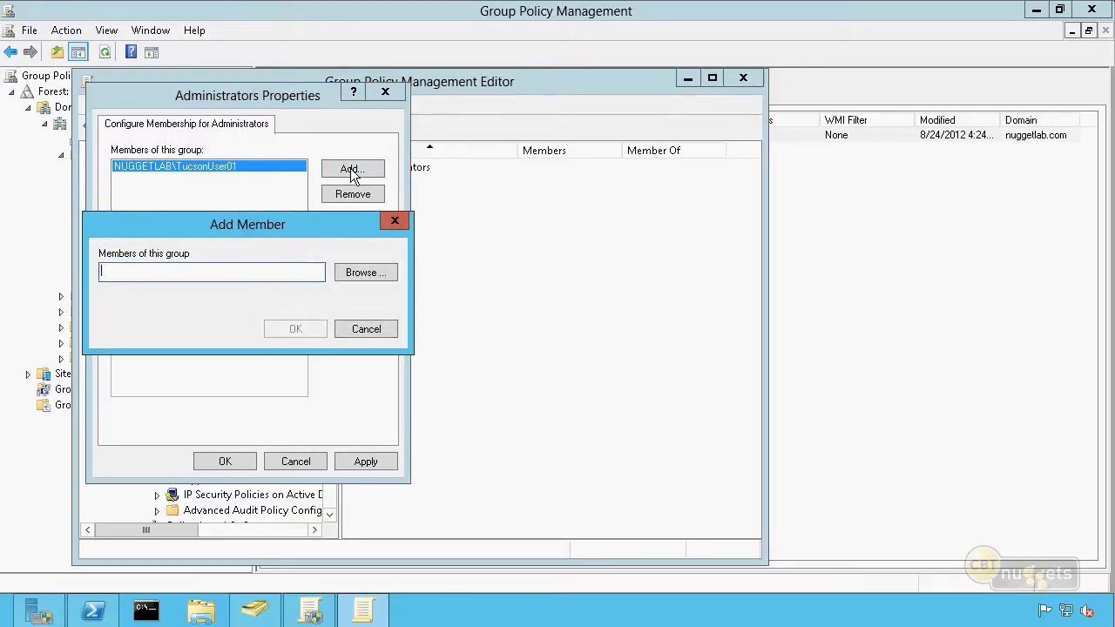
left_click(346, 273)
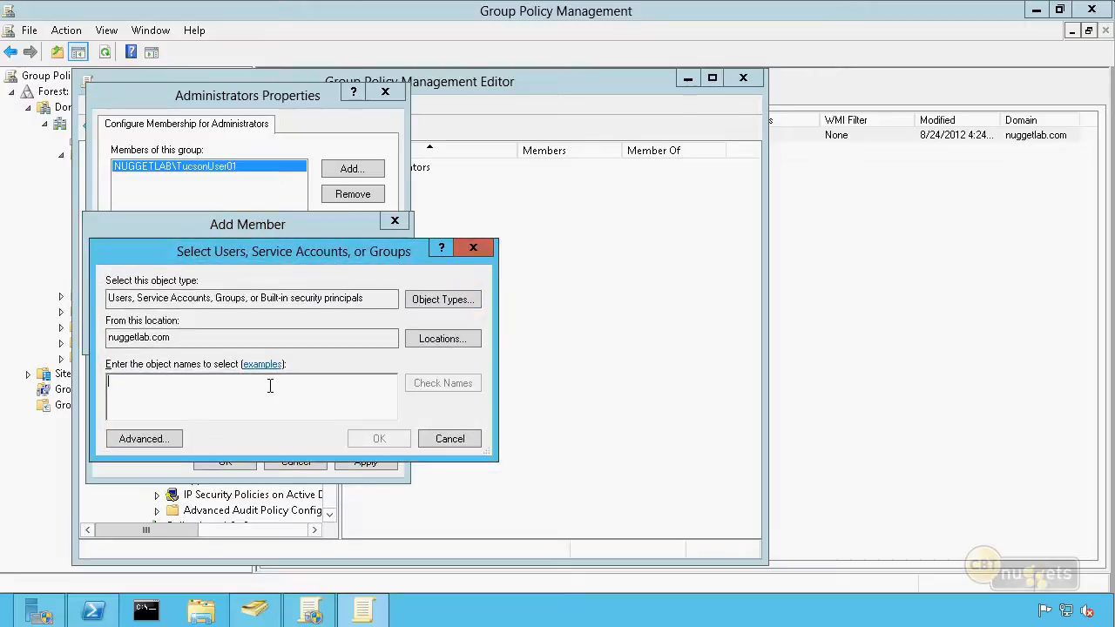
type("domain admins")
key("Return")
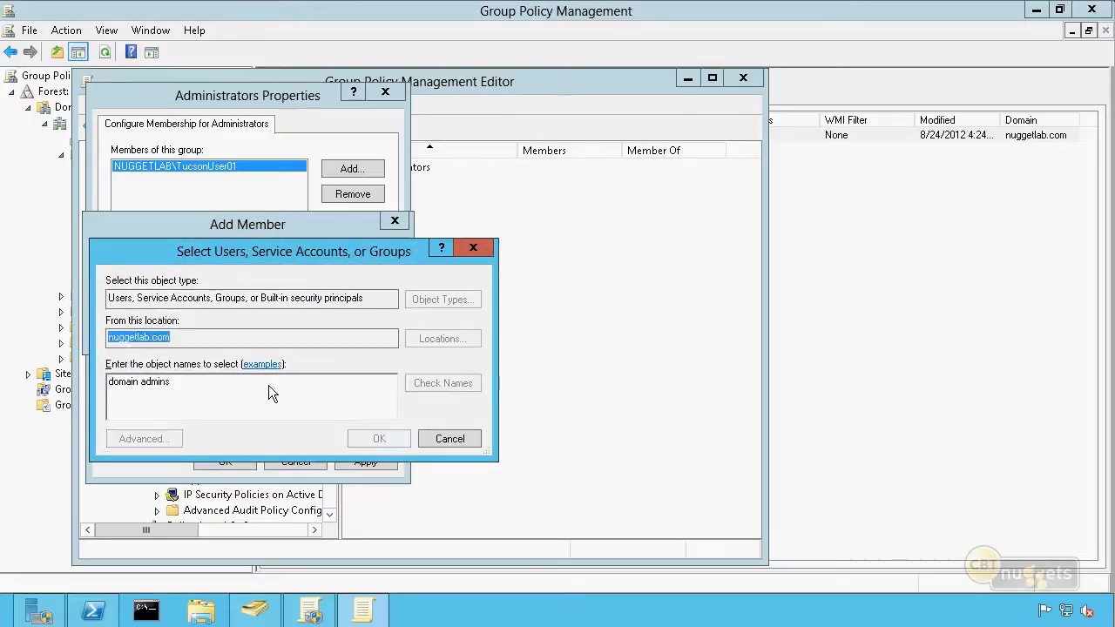
left_click(304, 329)
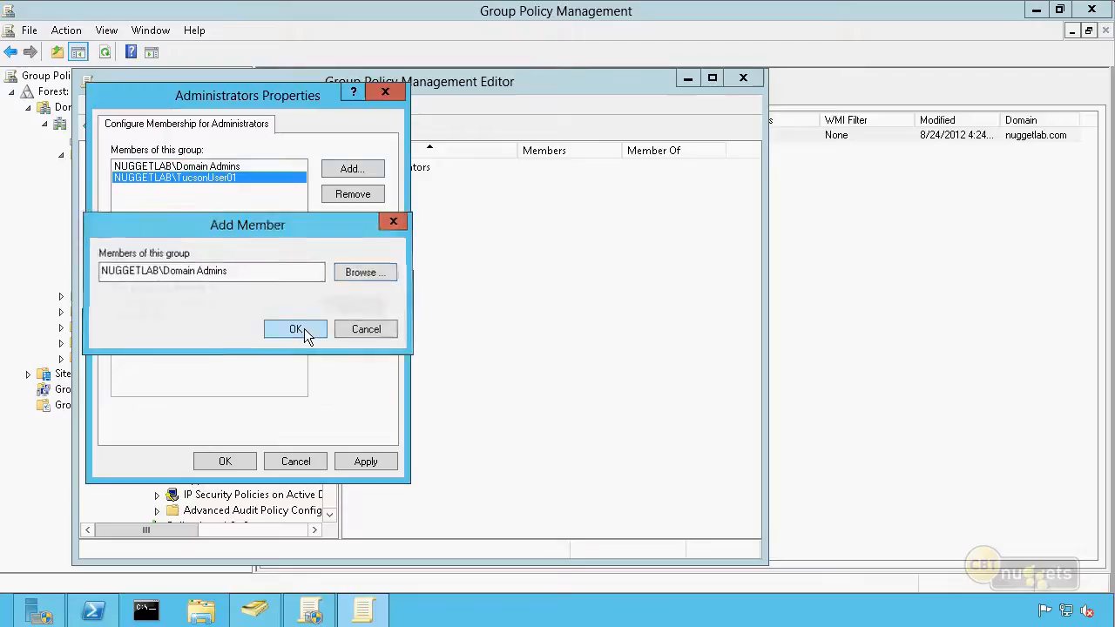
Add the local account Trainer as a member of the restricted Administrators group and save the group's membership settings
left_click(353, 170)
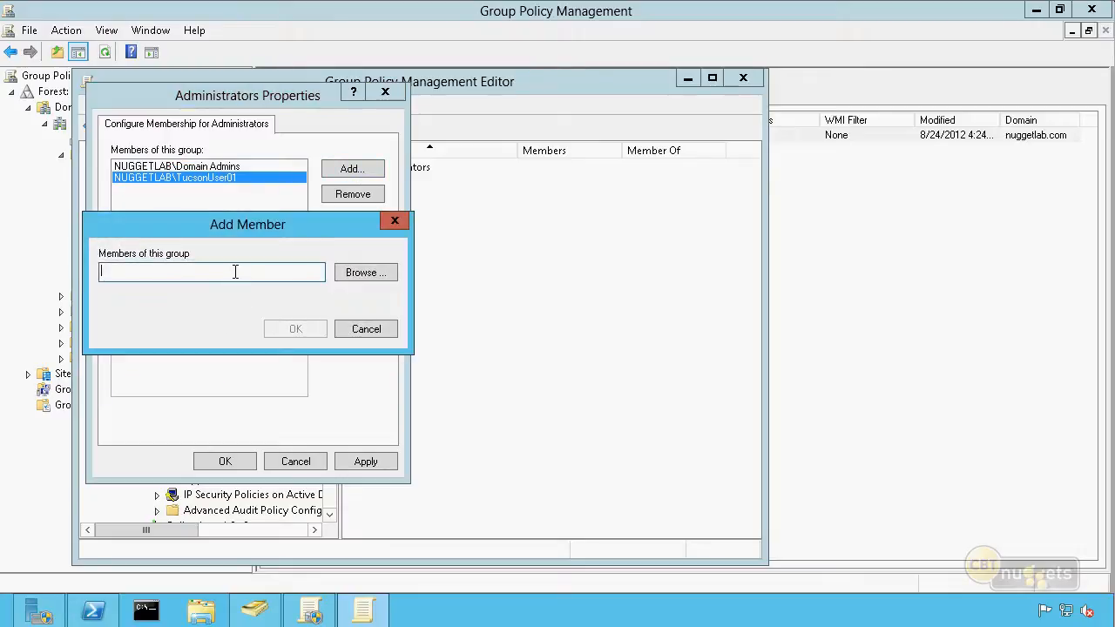
type("Trainer")
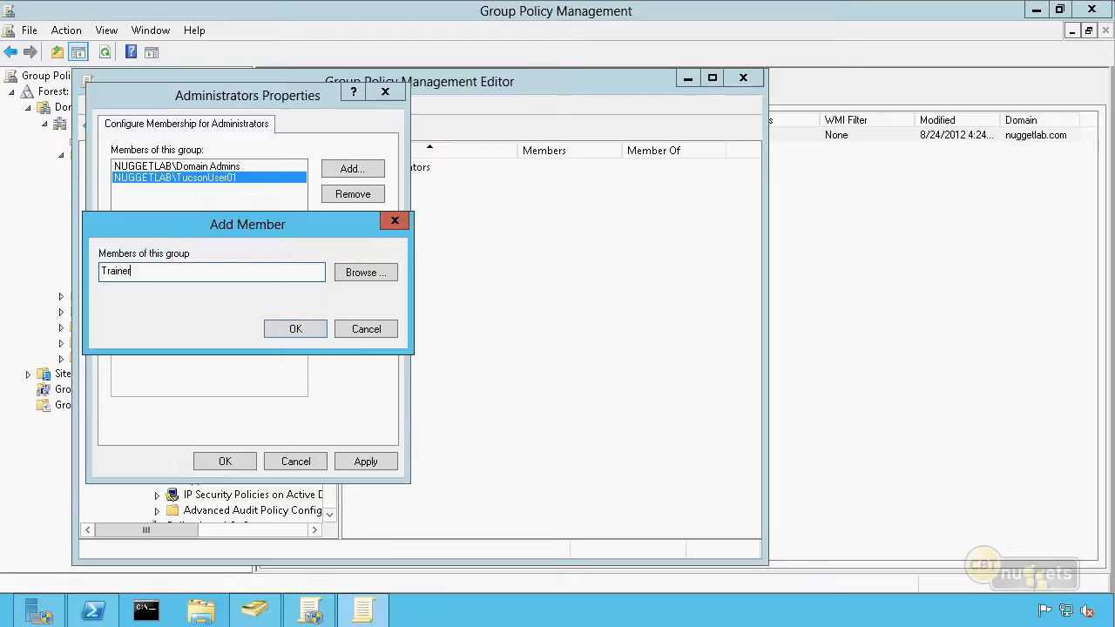
left_click(283, 332)
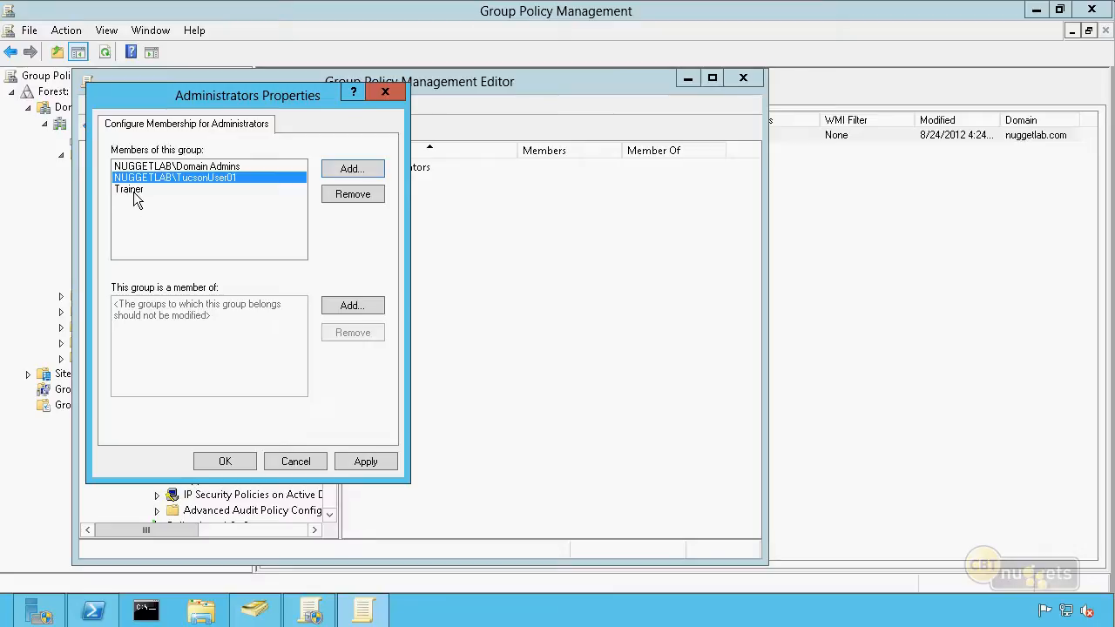
left_click(223, 462)
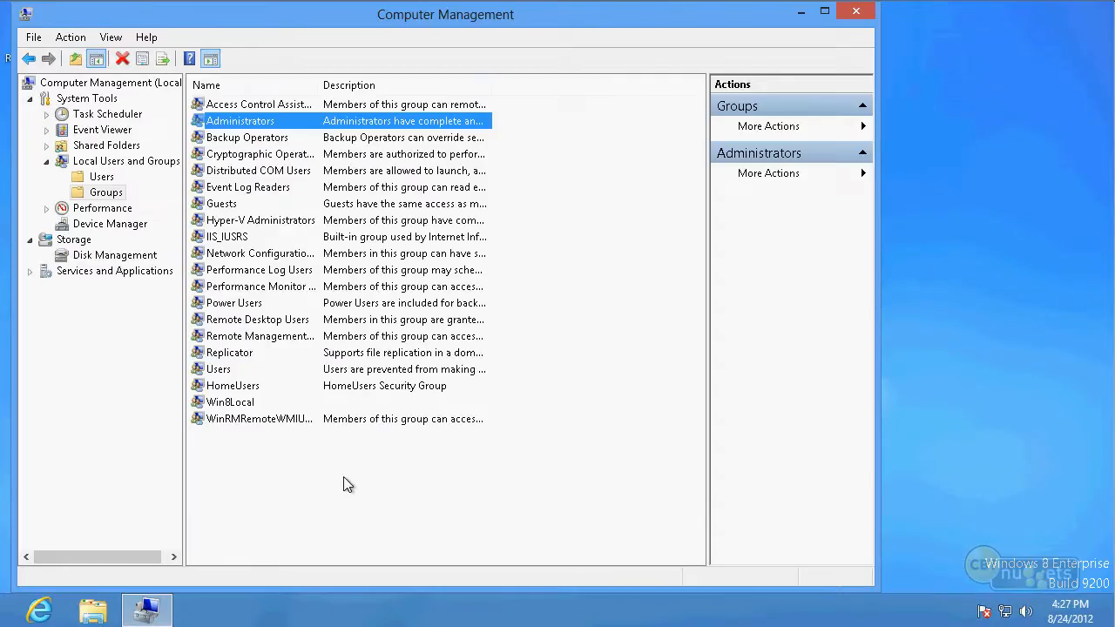
Switch to Computer Management on the Windows 8 client and review the members of the local Administrators group
left_click(345, 486)
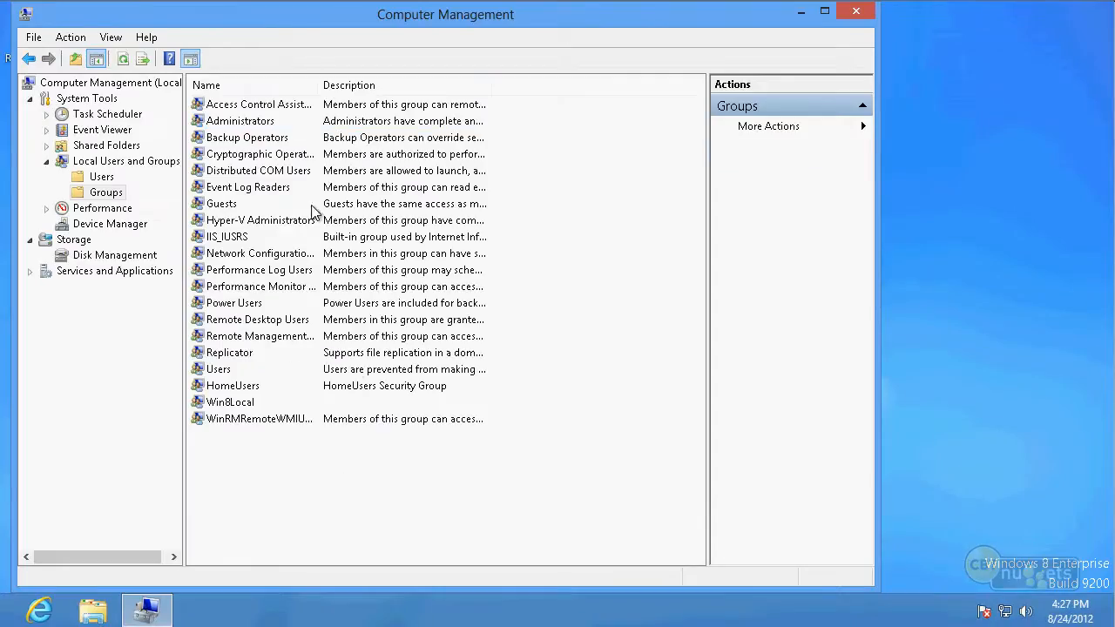
double_click(250, 125)
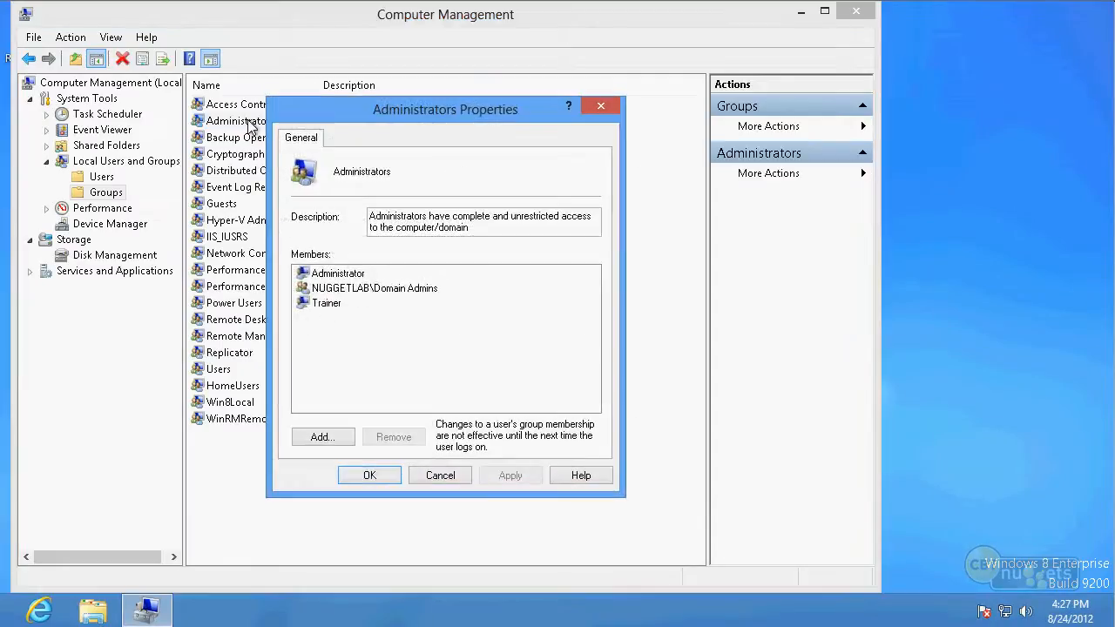
left_click(426, 479)
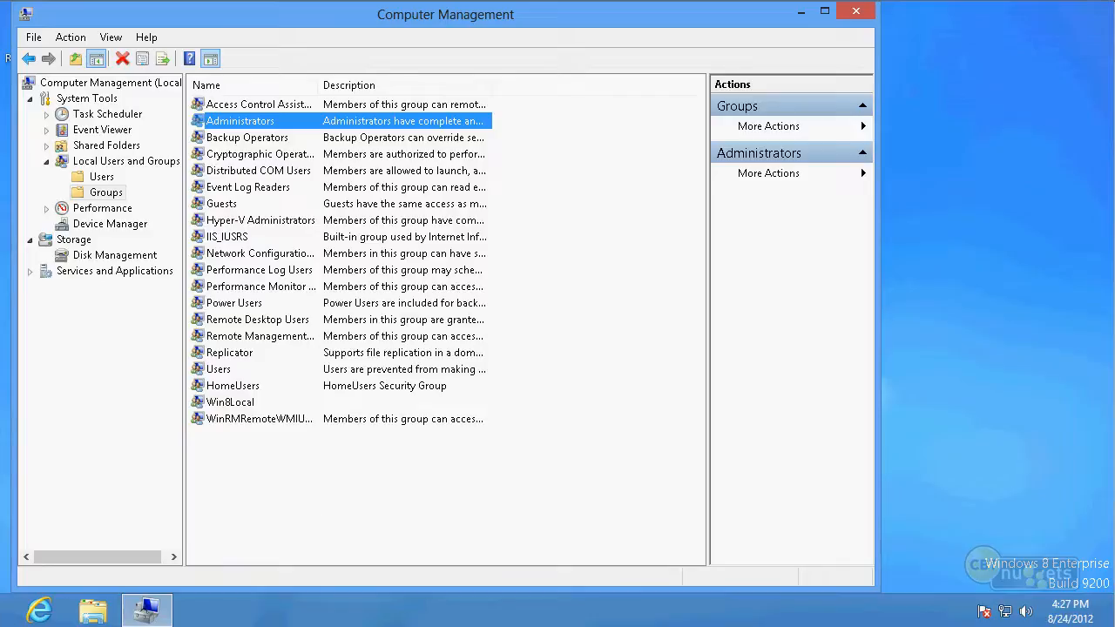
Restart the Windows 8 client from a Command Prompt using the shutdown command with a delay of 0 seconds
left_click(5, 620)
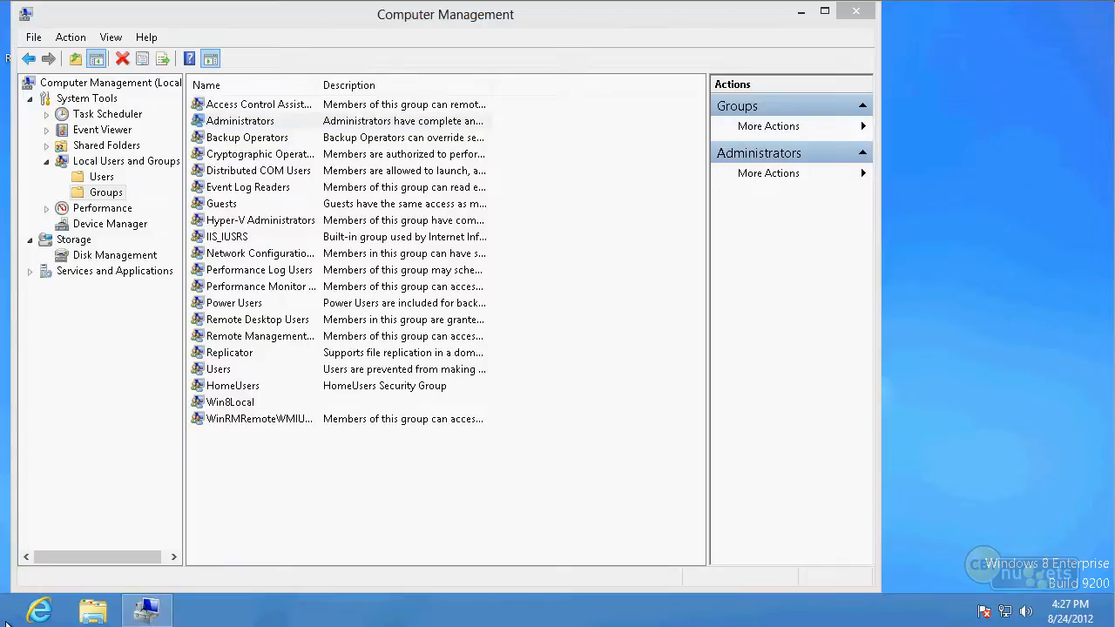
right_click(7, 622)
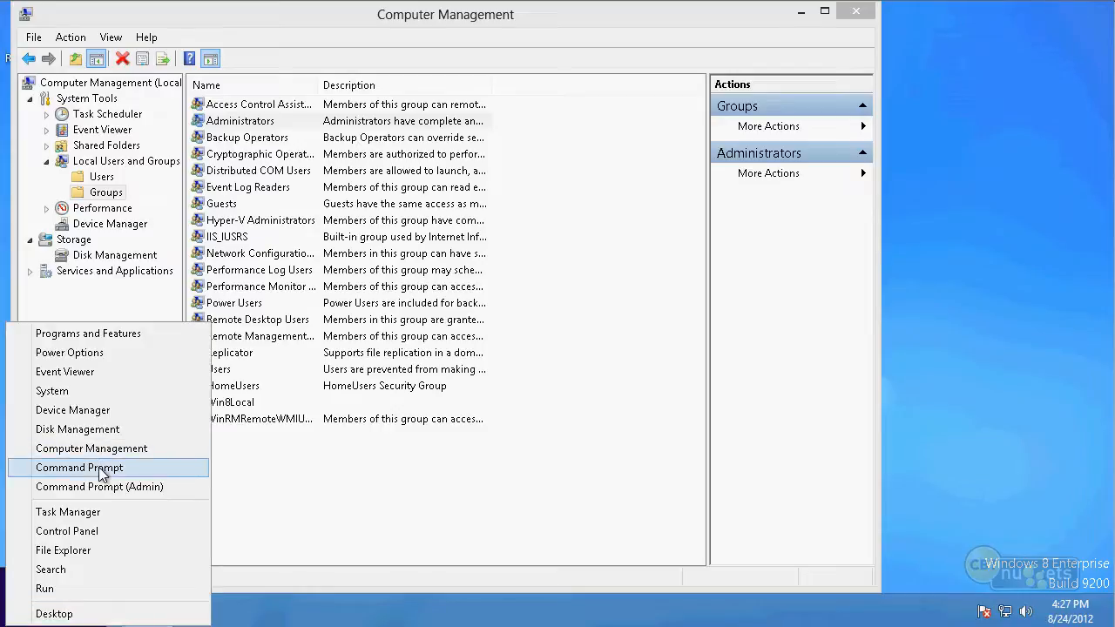
left_click(103, 472)
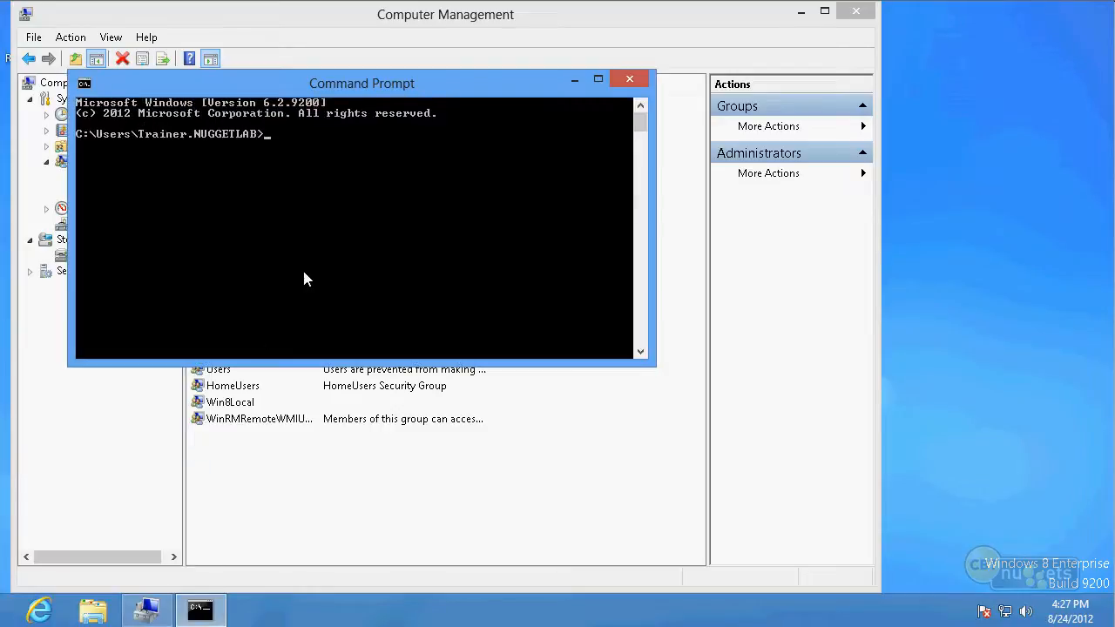
type("shutdown")
type("/")
type("t 0")
key("Return")
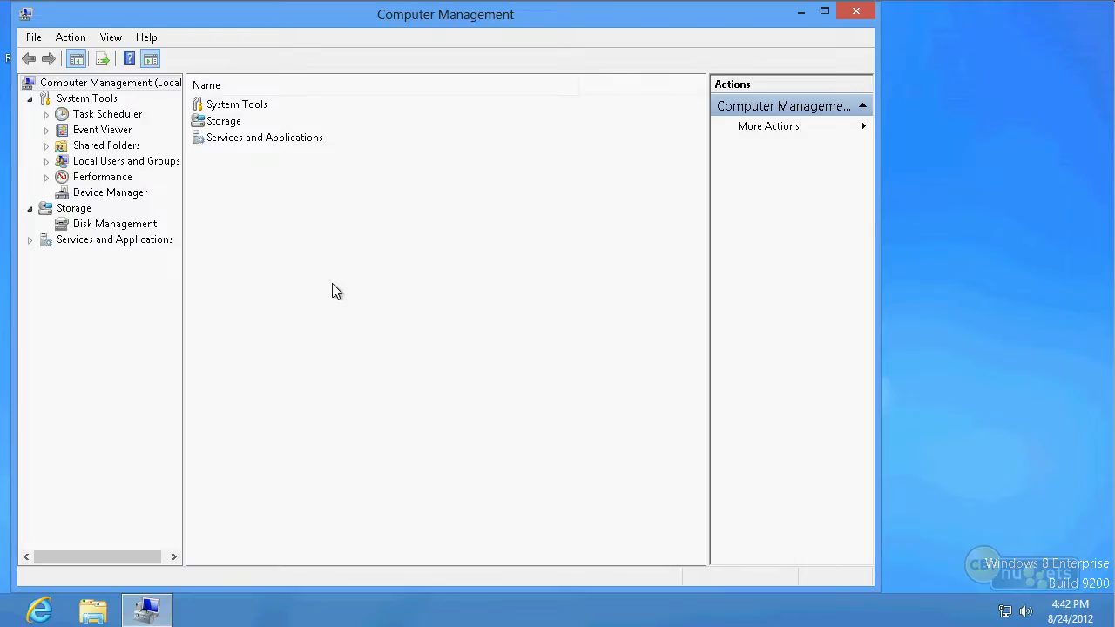
Look through the local user accounts and groups under Local Users and Groups on the Windows 8 client
left_click(46, 161)
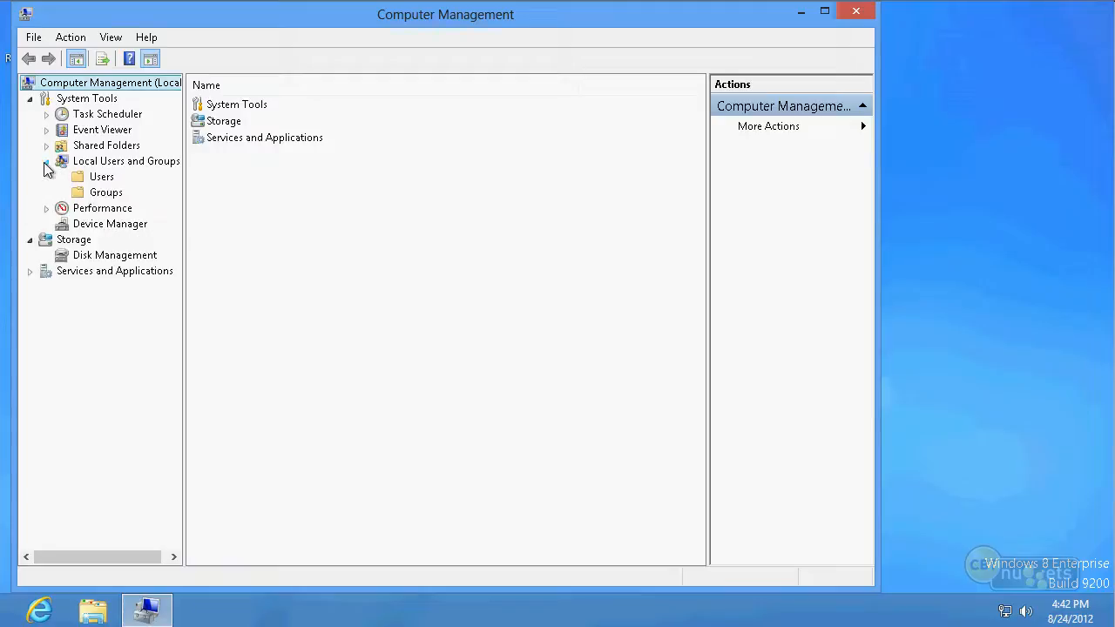
left_click(102, 195)
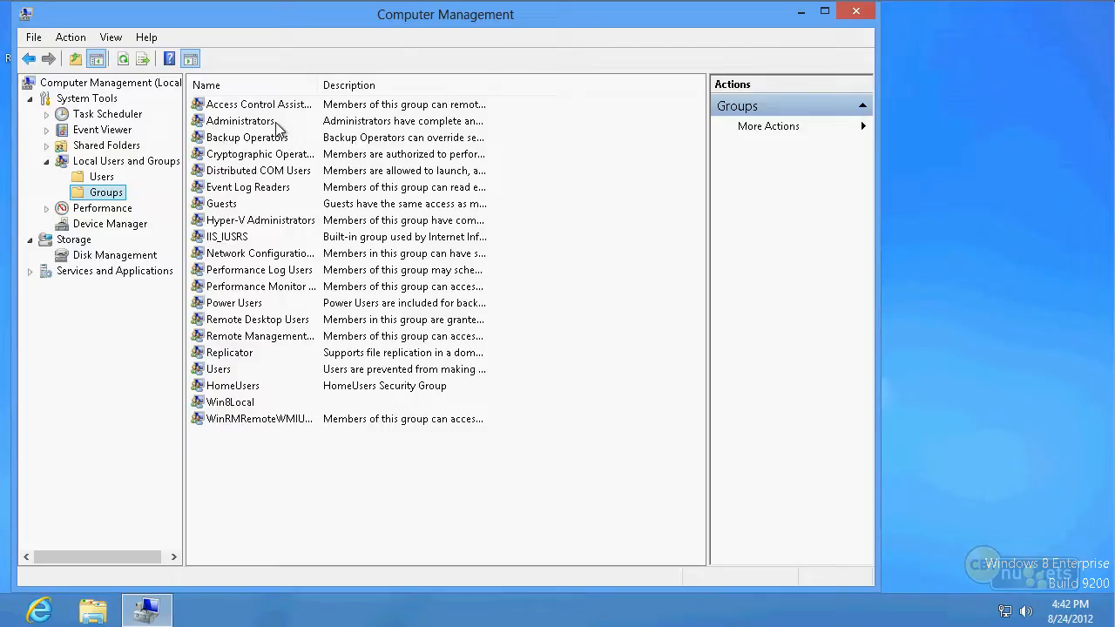
left_click(97, 178)
left_click(241, 114)
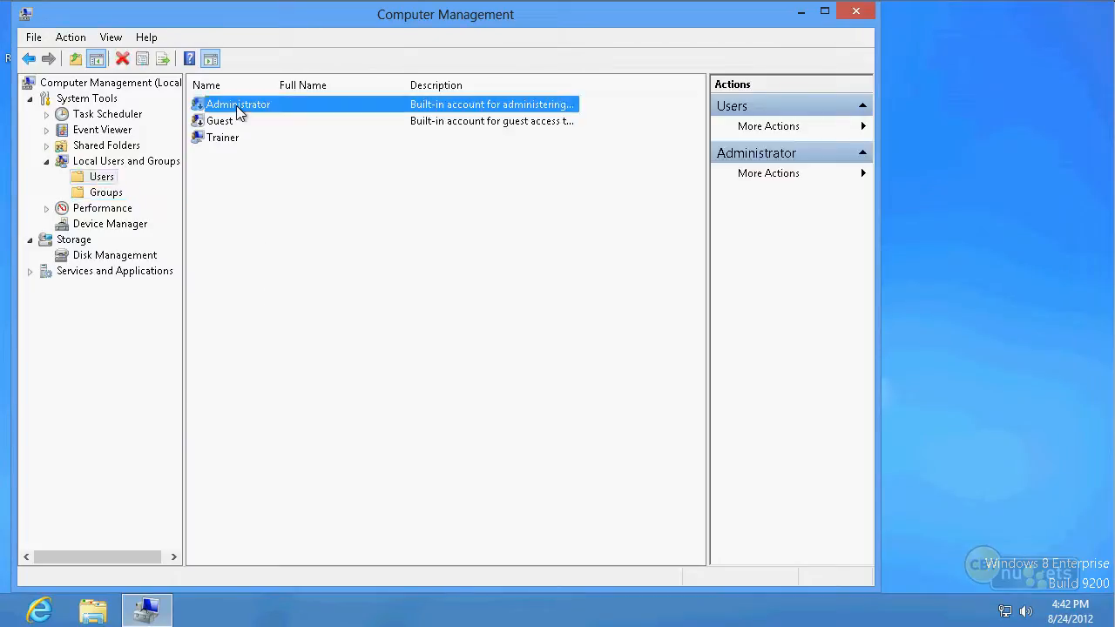
left_click(112, 194)
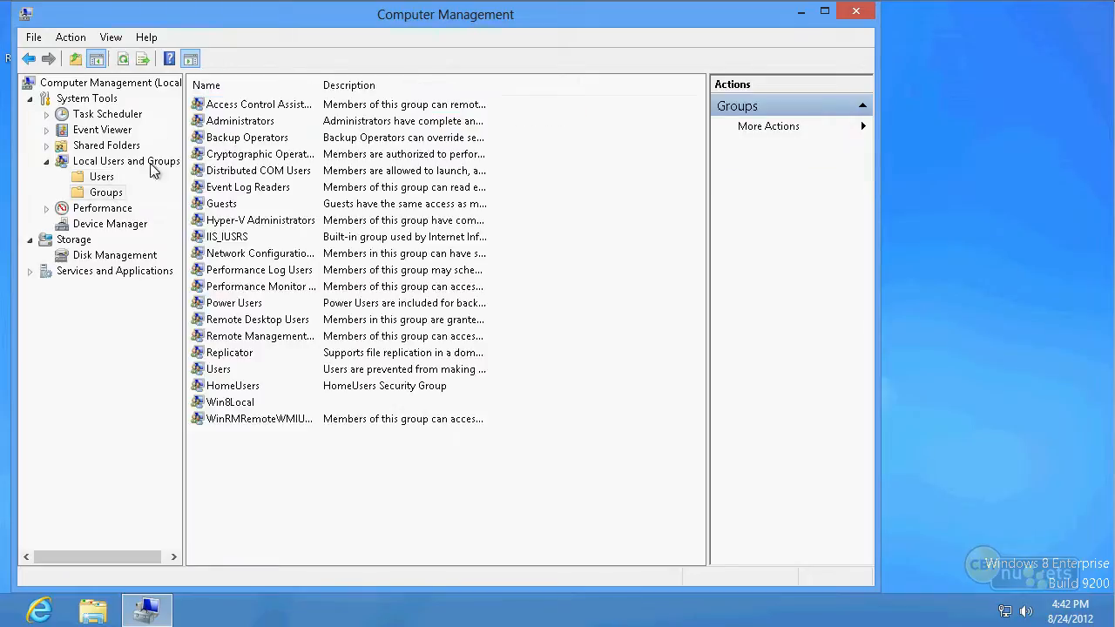
Examine each member of the local Administrators group on the Windows 8 client and close its properties without changes
left_click(271, 129)
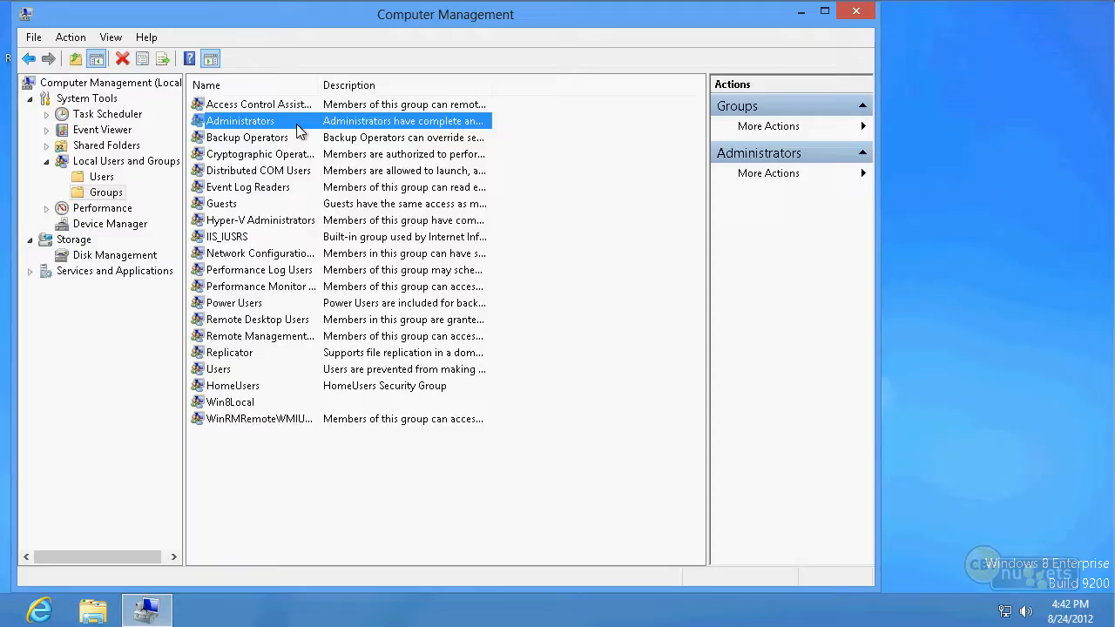
double_click(296, 123)
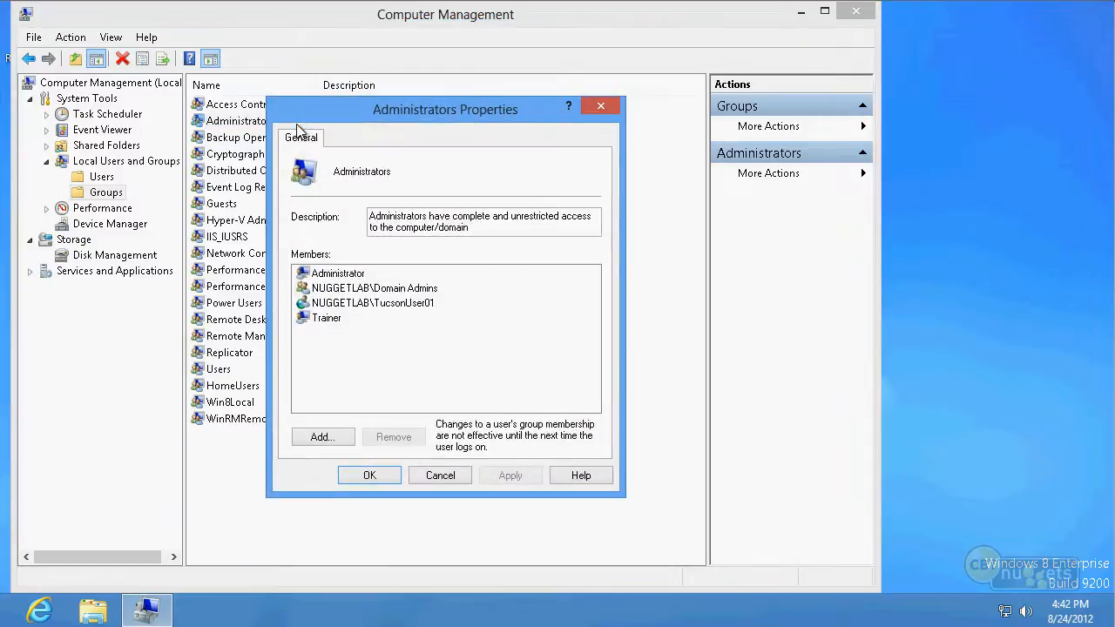
left_click(335, 274)
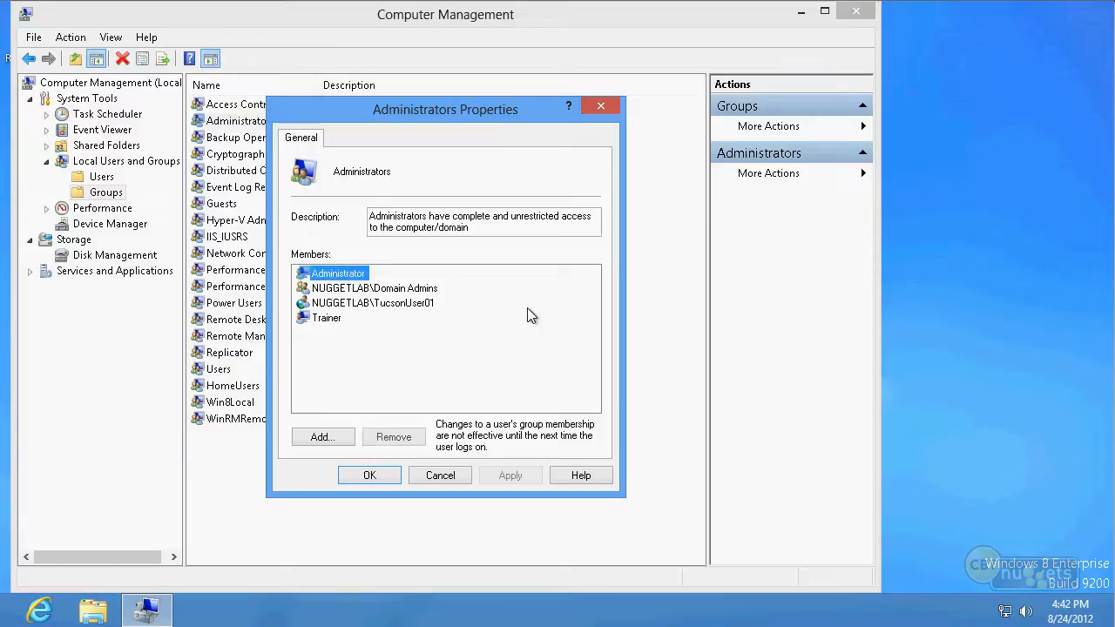
left_click(435, 291)
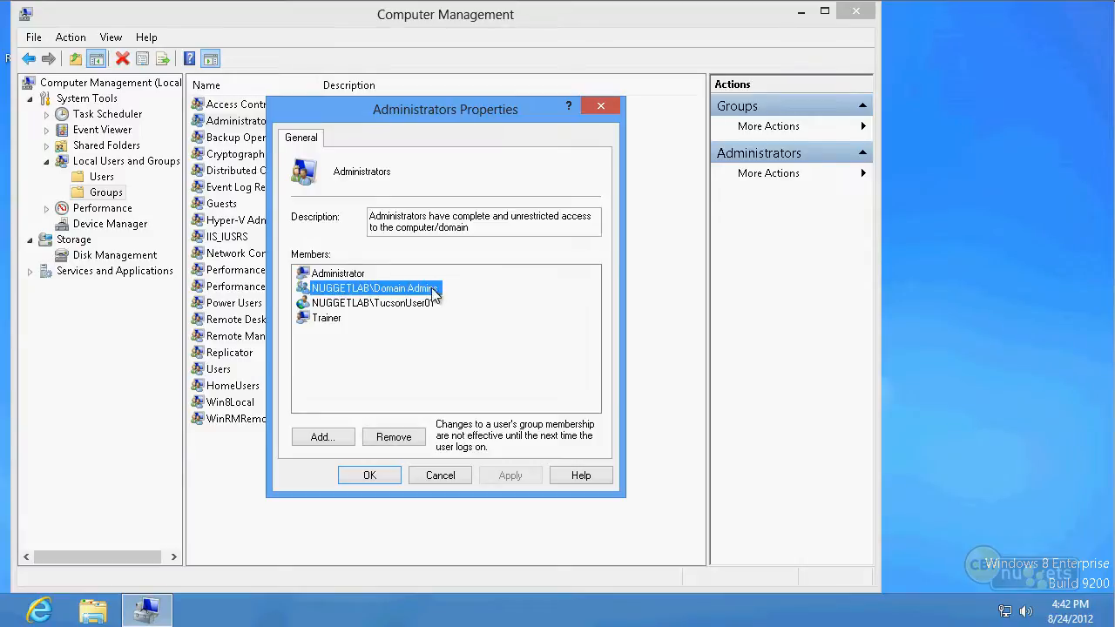
left_click(326, 319)
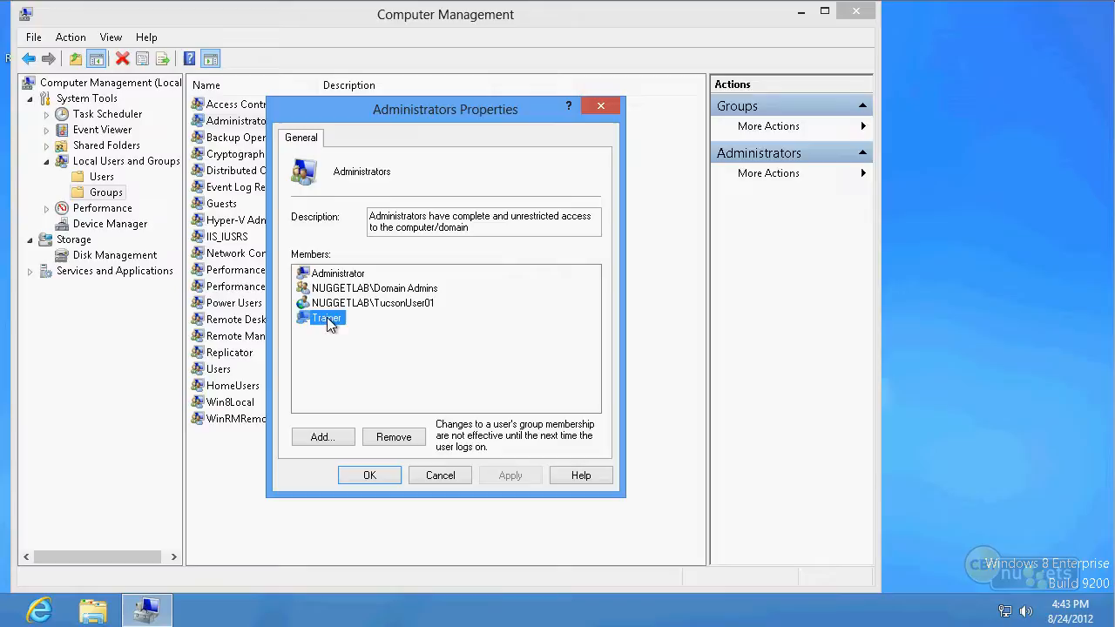
left_click(411, 293)
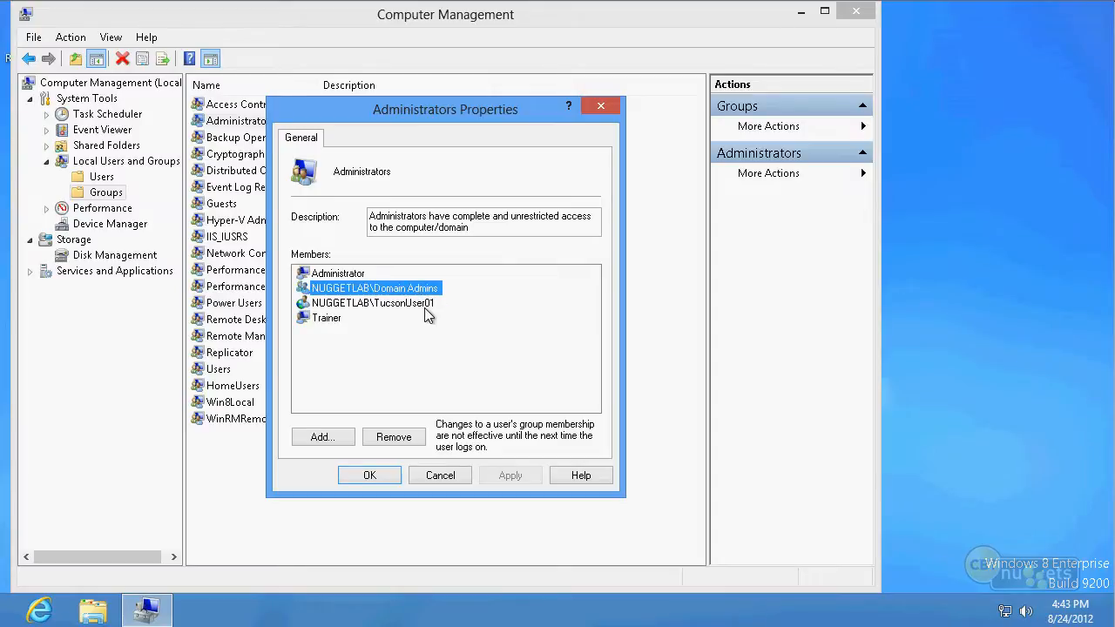
left_click(426, 307)
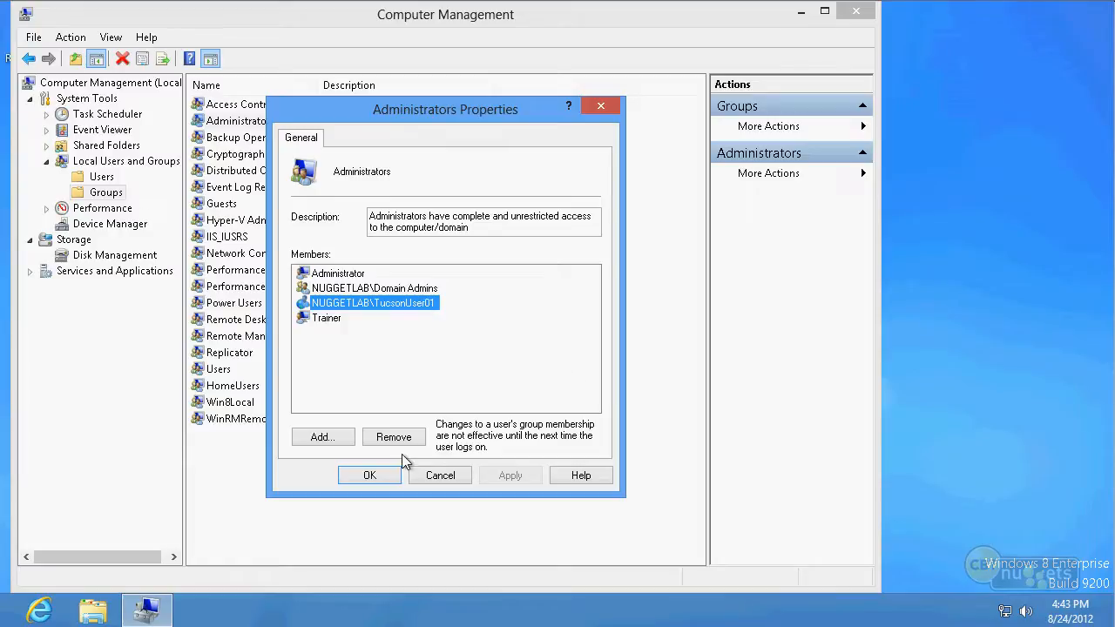
left_click(430, 477)
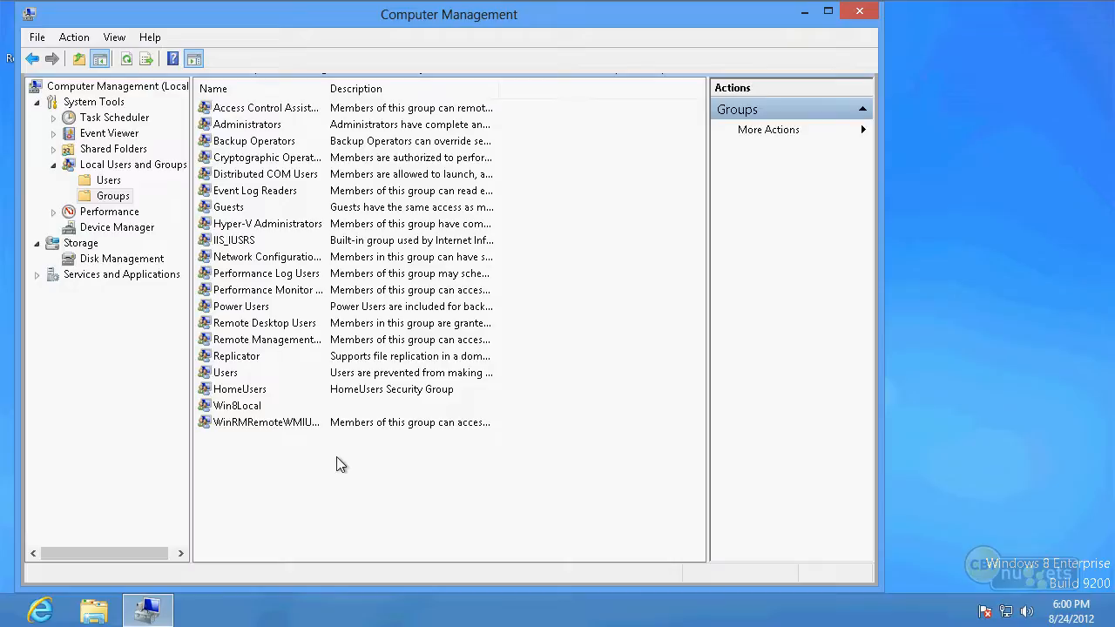
Recheck the membership of the client's local Administrators group and close its properties without changes
double_click(272, 129)
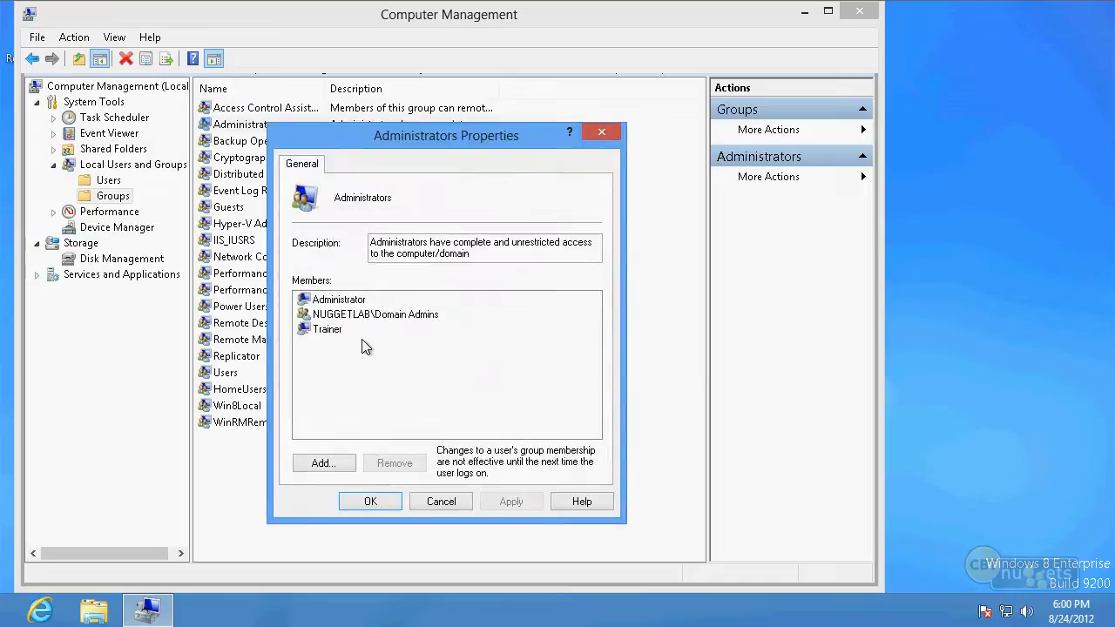
left_click(428, 499)
left_click(428, 499)
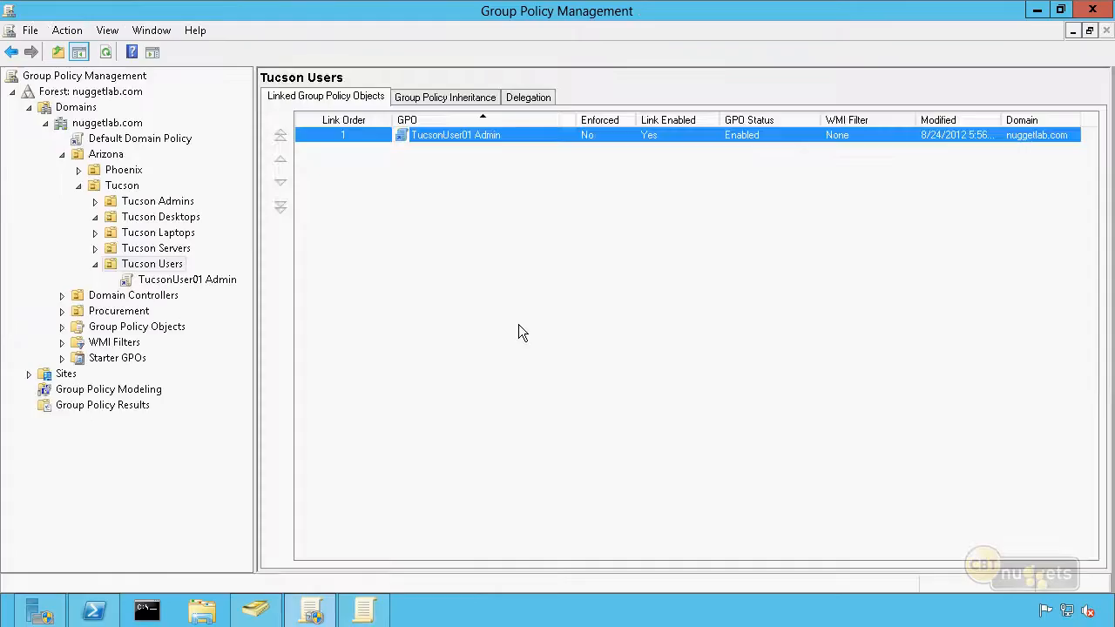
Switch to Group Policy Management and examine the TucsonUser01 Admin GPO linked to the Tucson Users OU
left_click(518, 324)
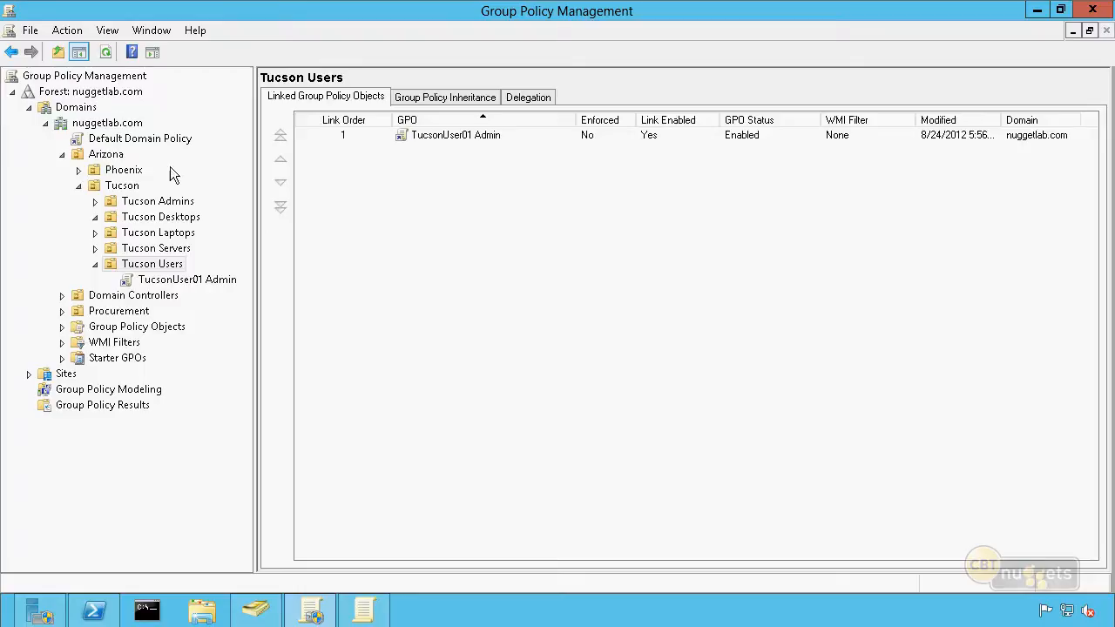
left_click(170, 266)
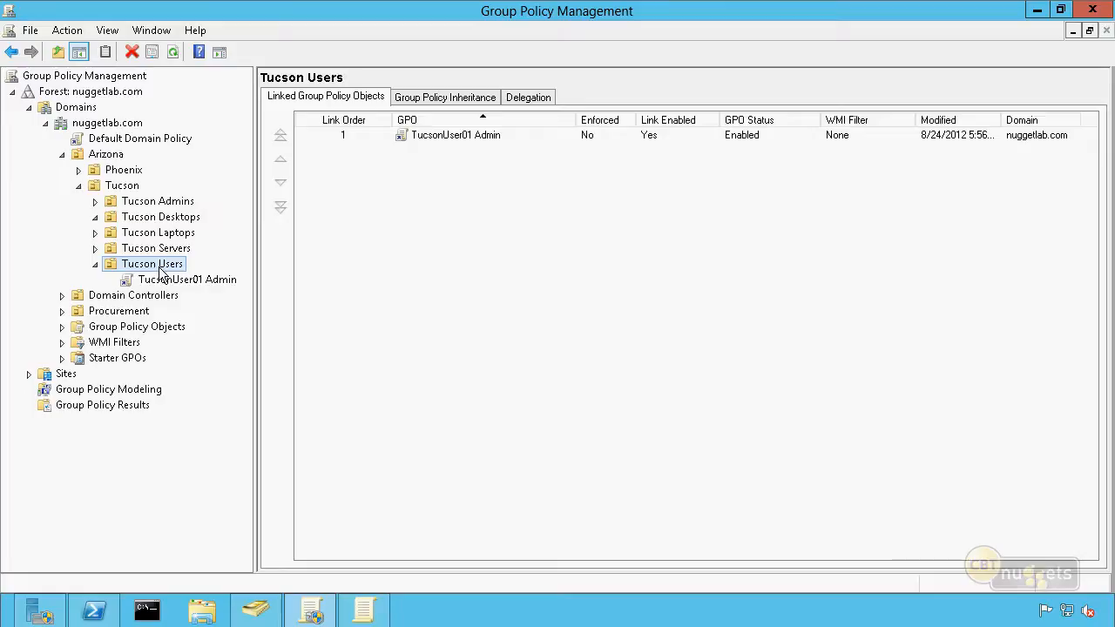
left_click(476, 139)
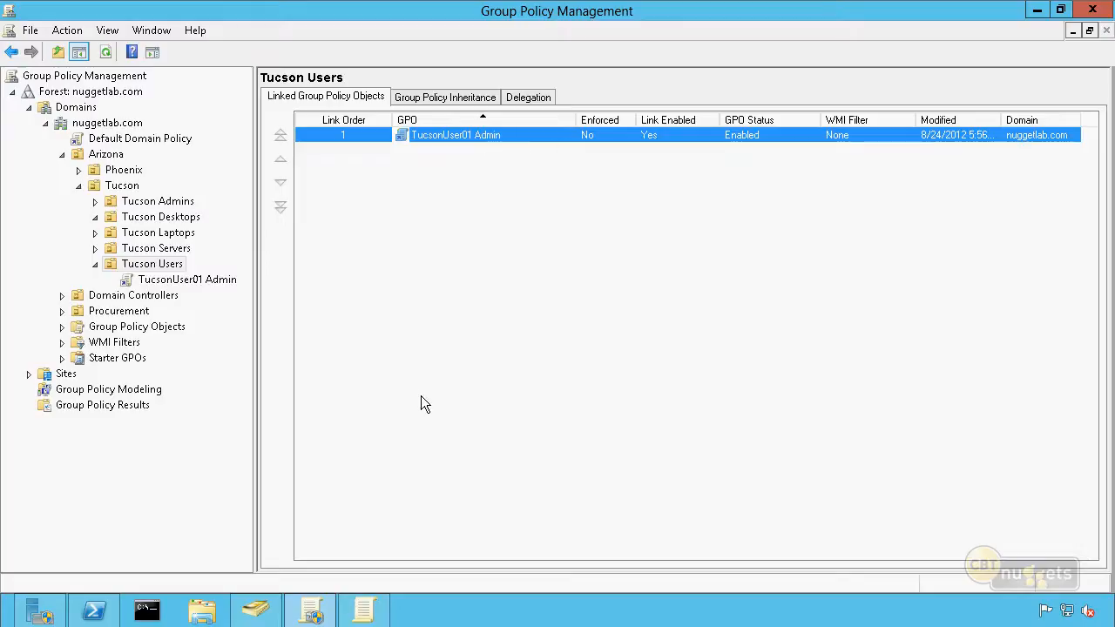
In the TucsonUser01 Admin GPO editor, start a new Local Group preference under User Configuration, keeping its action as Update
left_click(364, 610)
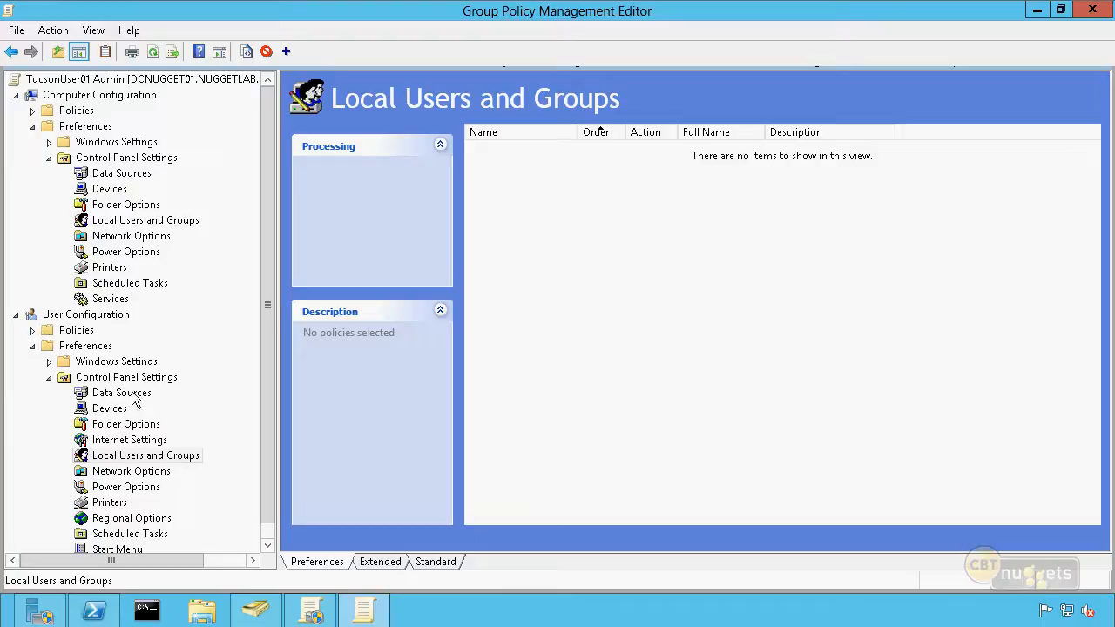
left_click(157, 459)
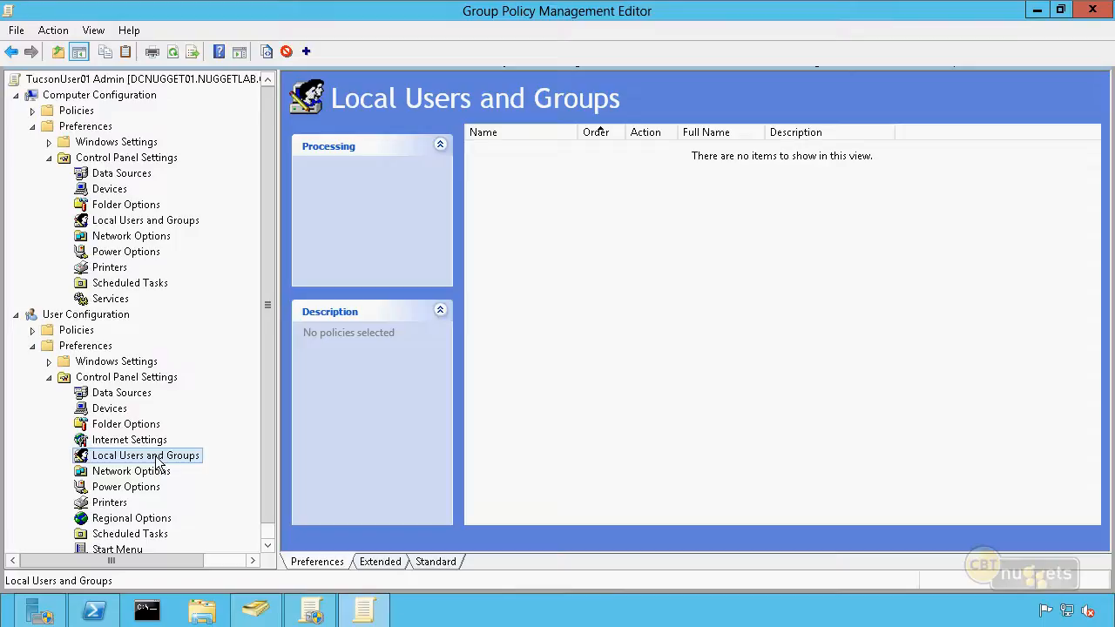
right_click(159, 462)
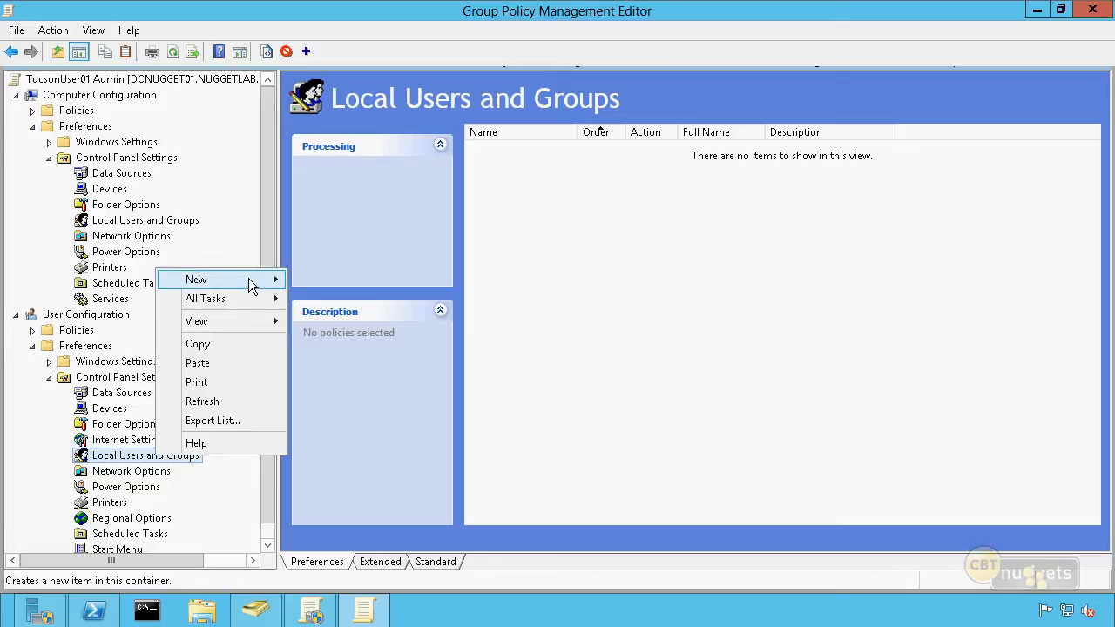
mouse_move(248, 279)
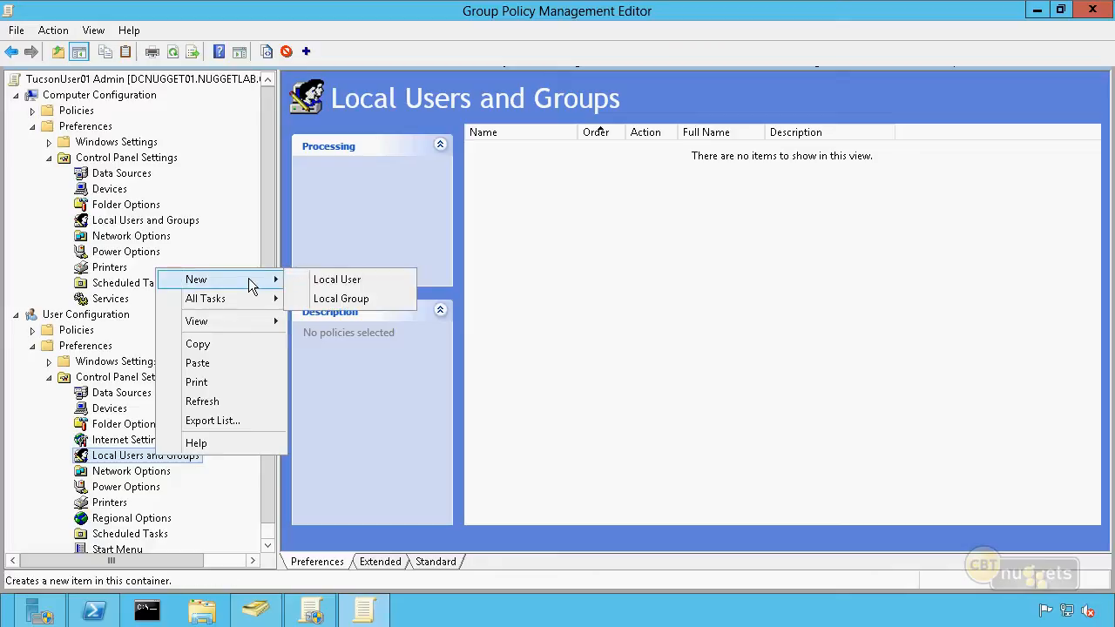
left_click(369, 297)
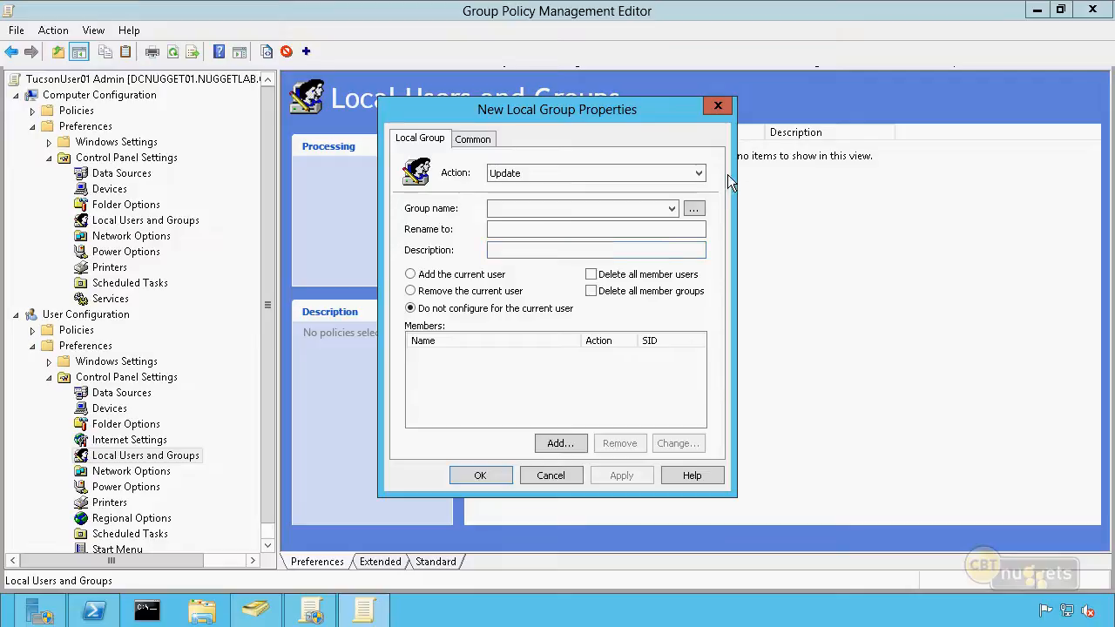
left_click(700, 179)
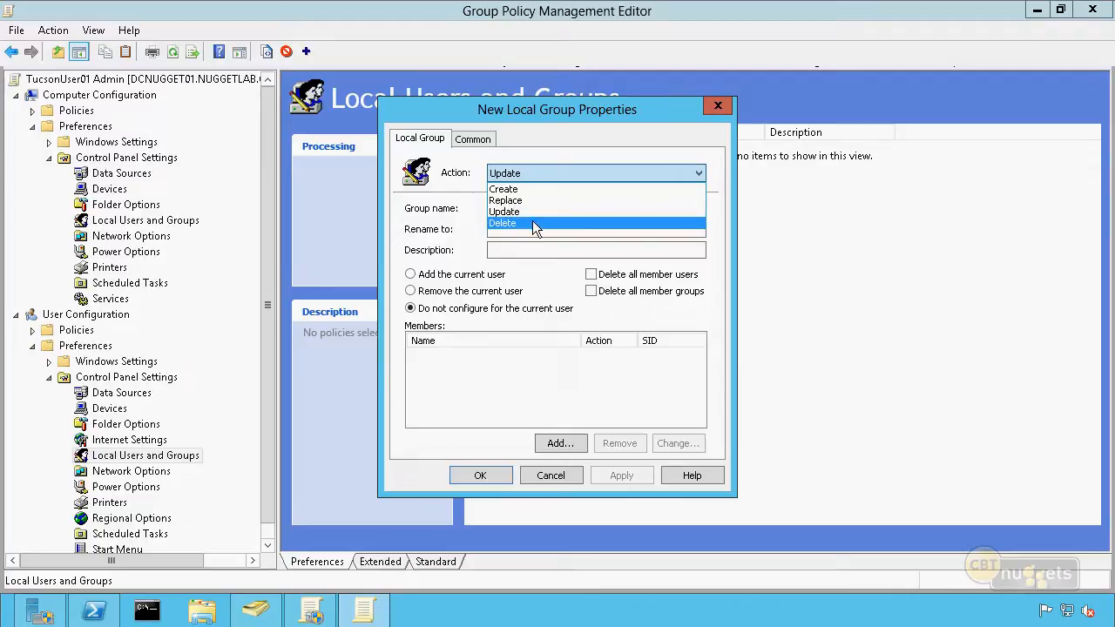
left_click(422, 193)
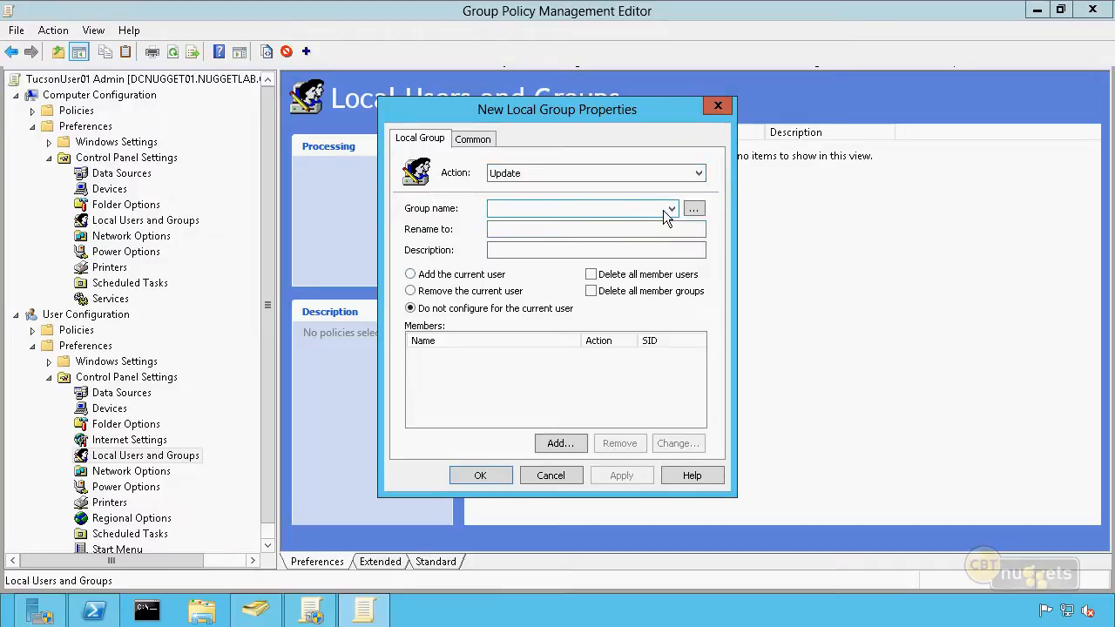
left_click(638, 209)
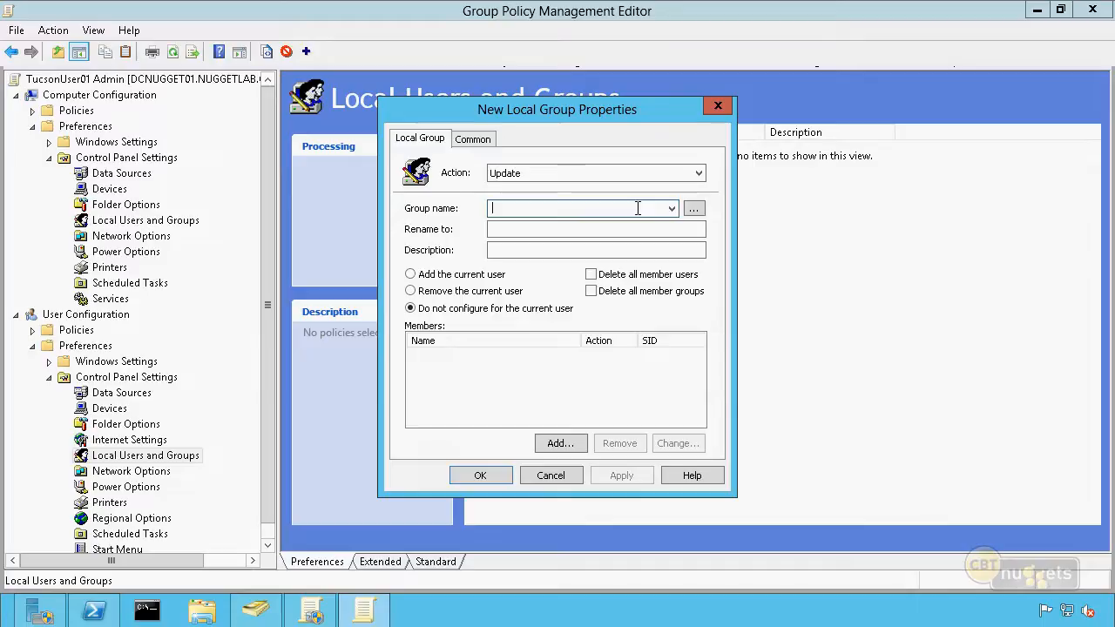
left_click(695, 209)
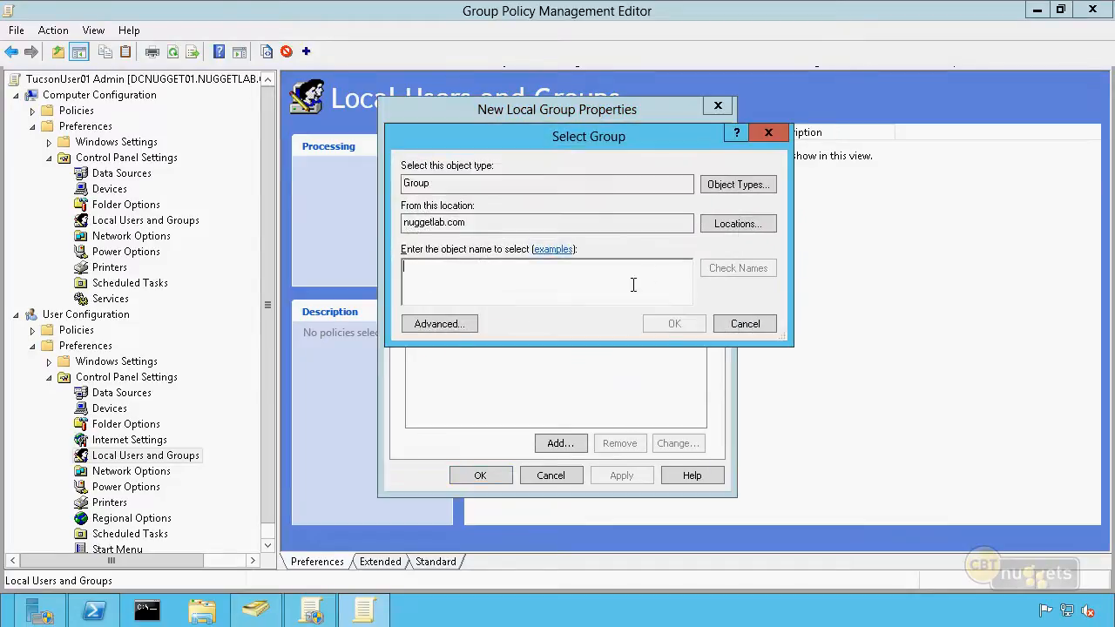
left_click_drag(473, 224, 370, 216)
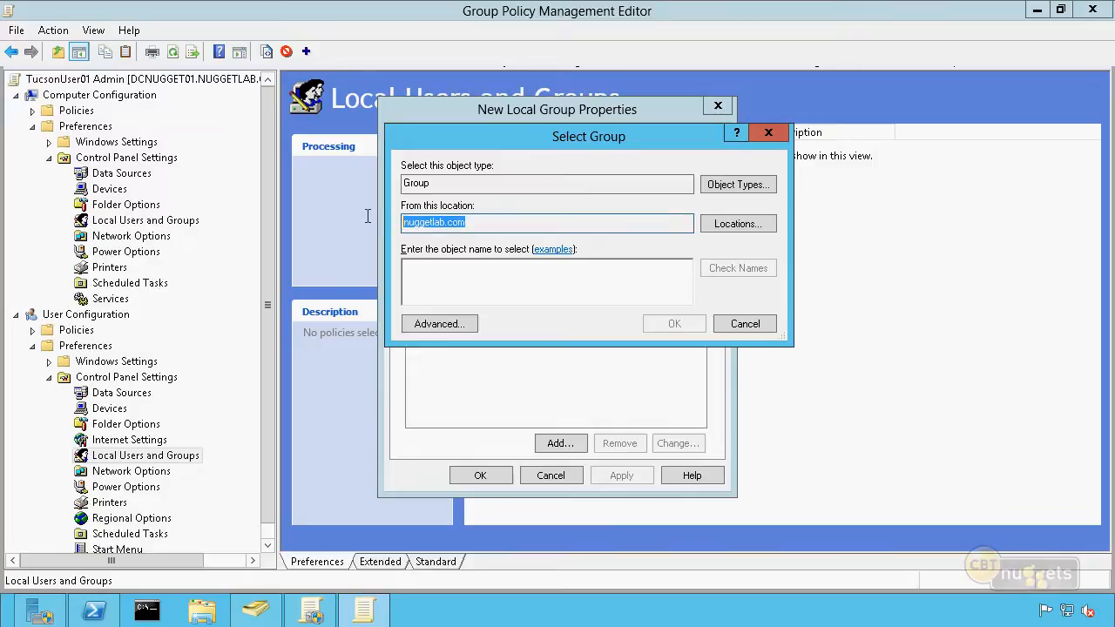
left_click(539, 290)
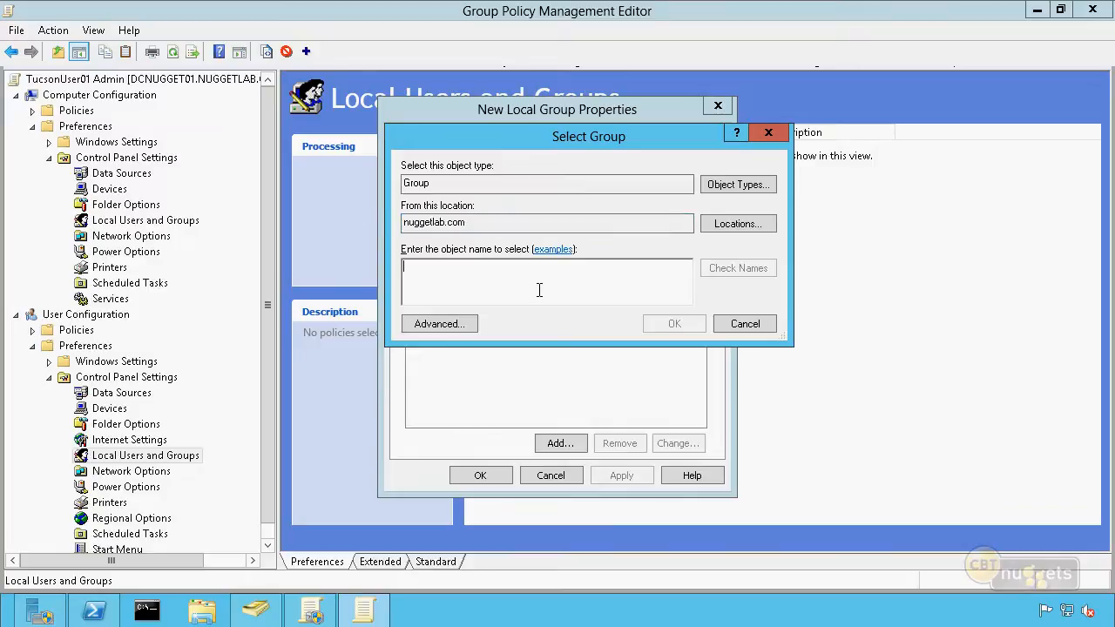
left_click(746, 324)
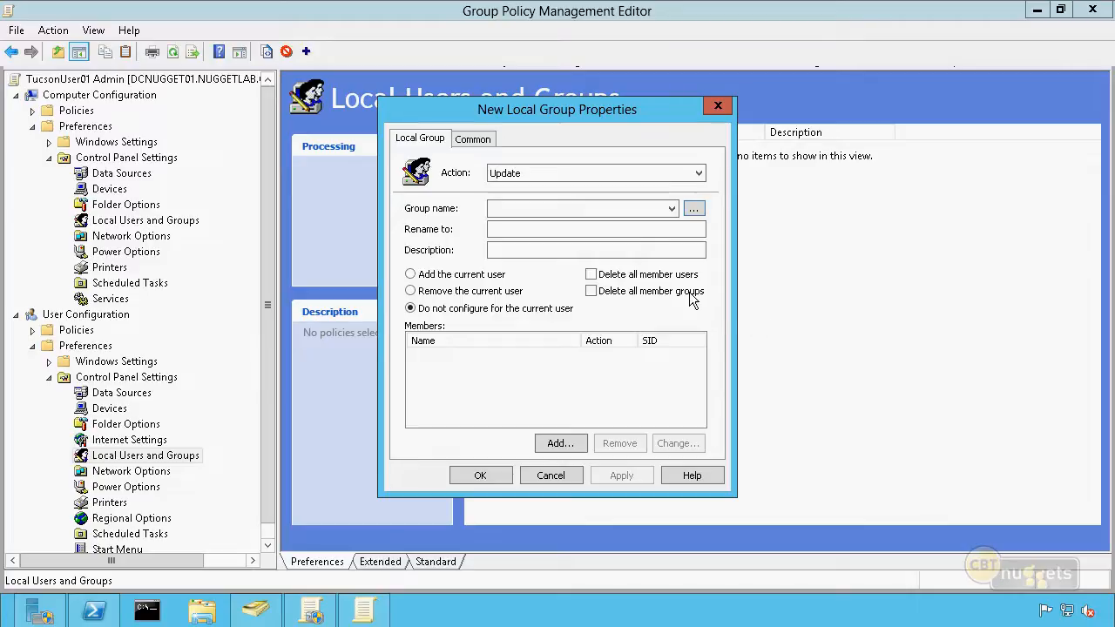
Set the group name of the new local group item to Administrators, leaving the rename and description fields empty
left_click(636, 209)
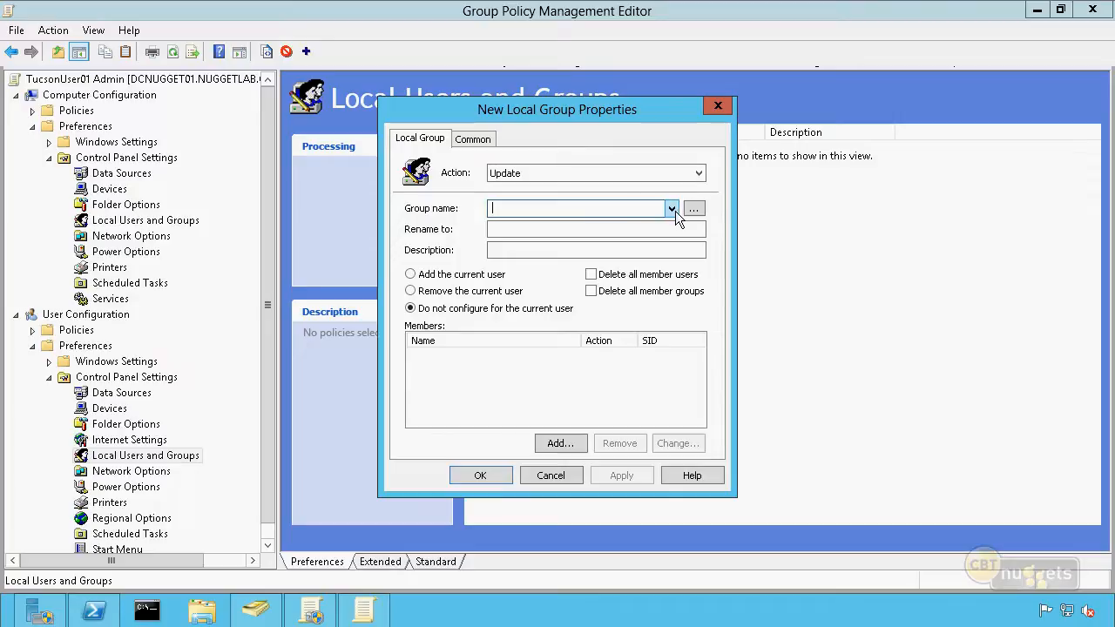
left_click(672, 210)
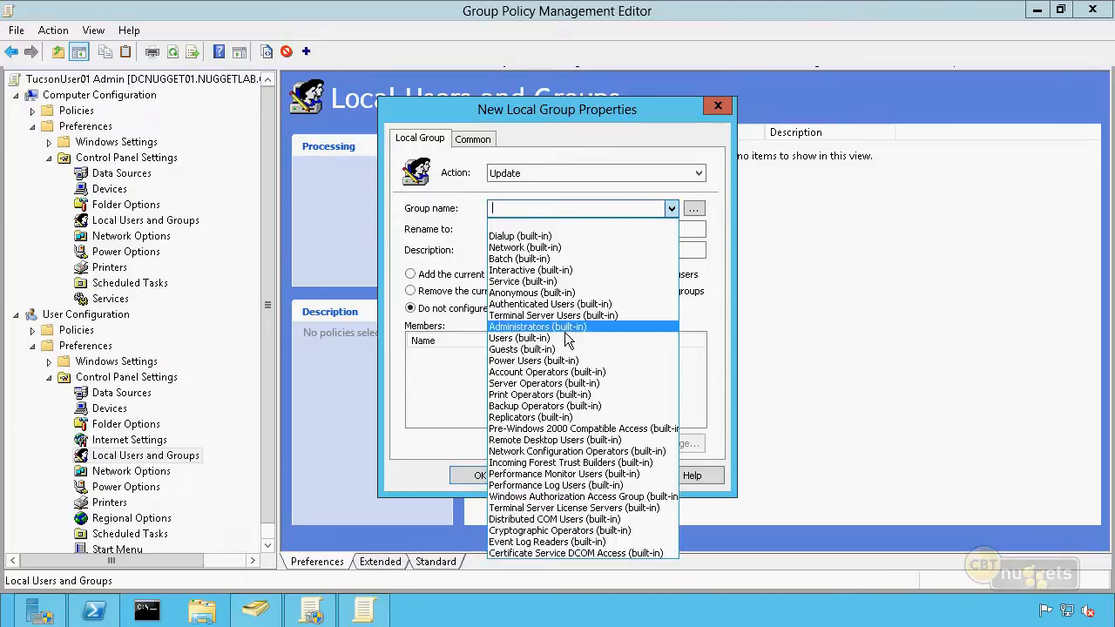
left_click(583, 208)
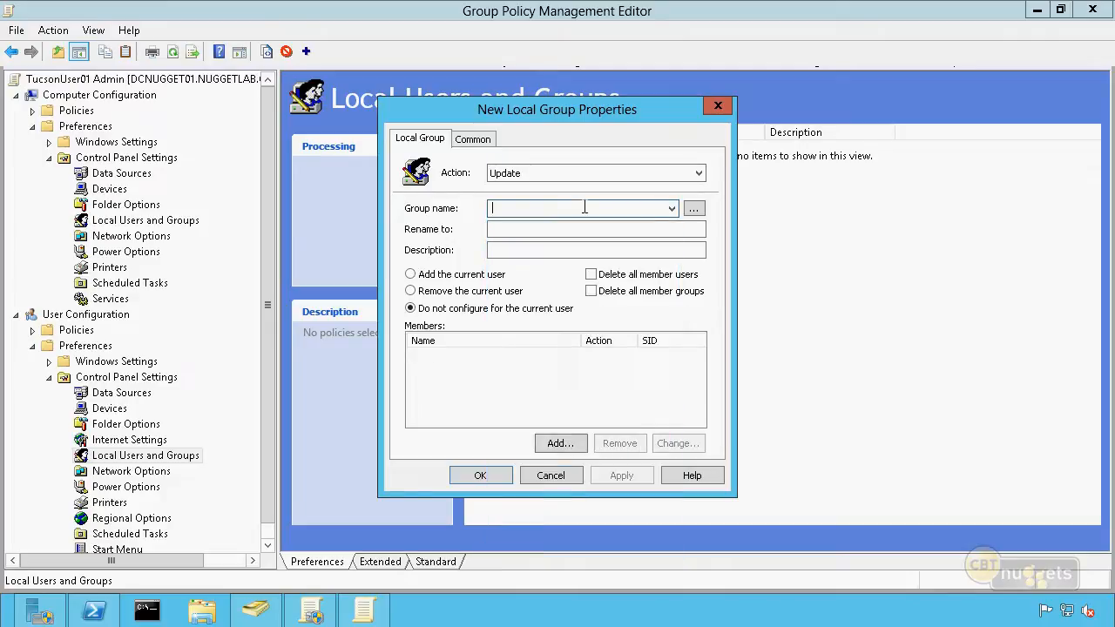
type("Ad")
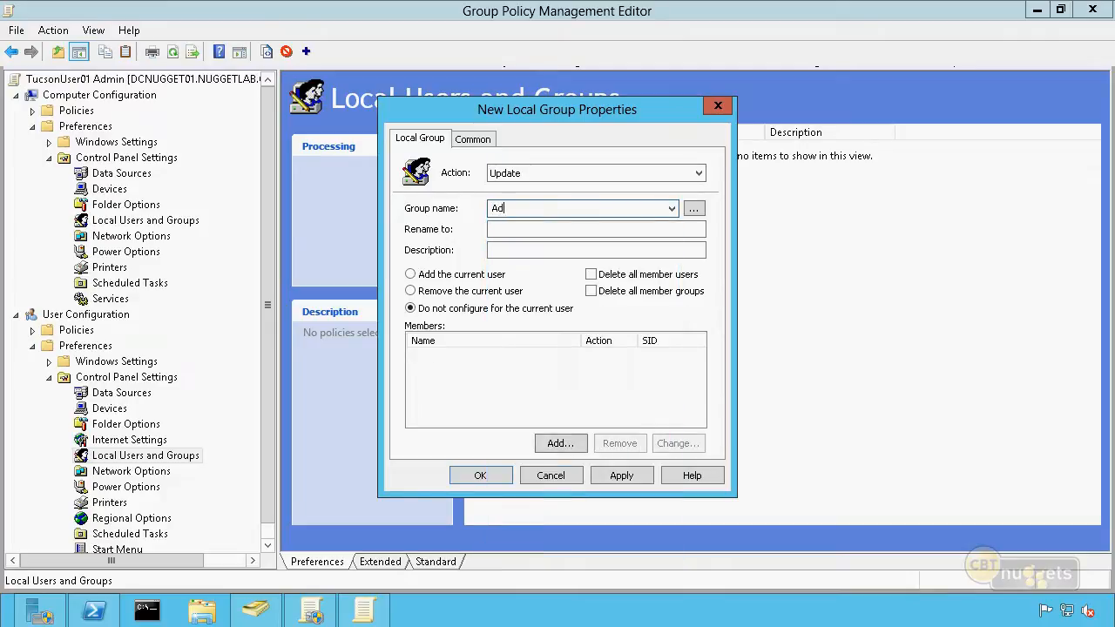
type("ministrators")
left_click(570, 231)
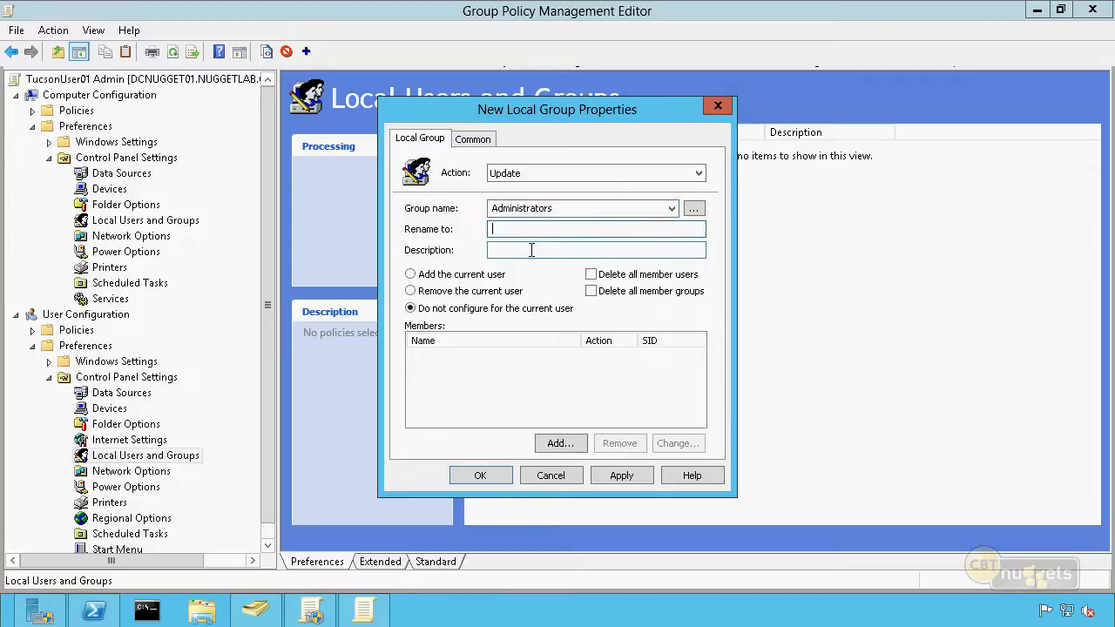
left_click(532, 250)
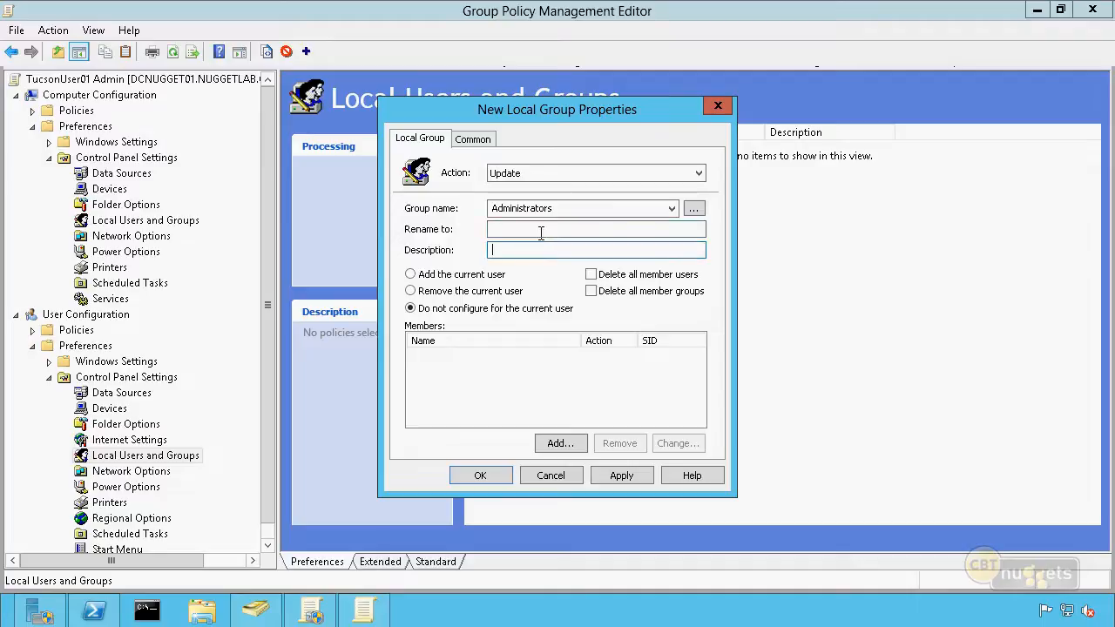
Configure the Administrators local group item to add the current user
left_click(413, 275)
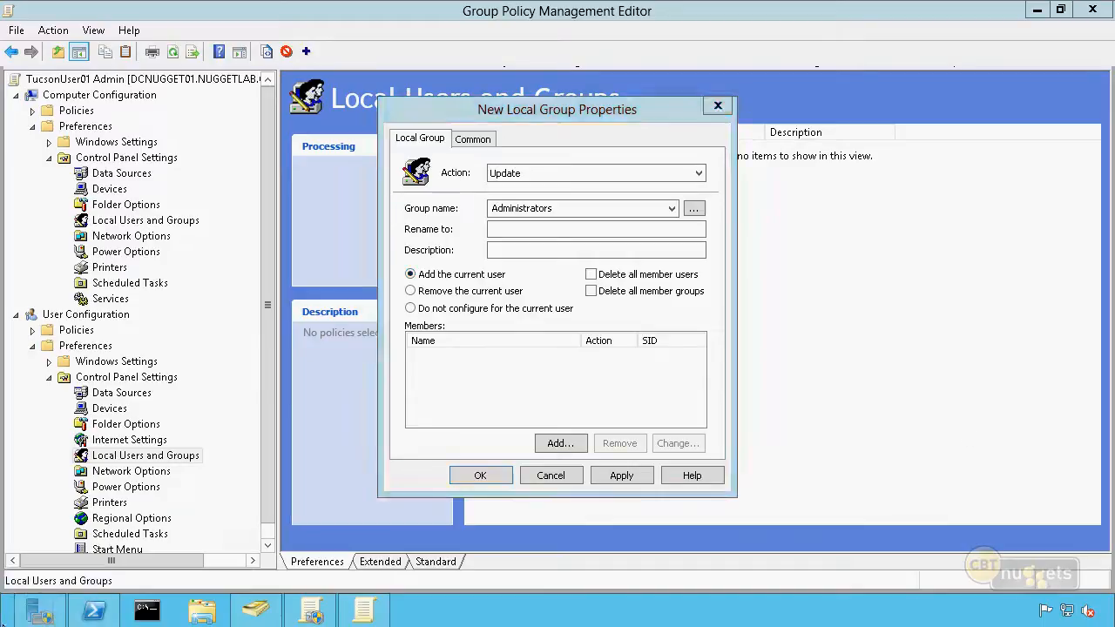
left_click(3, 623)
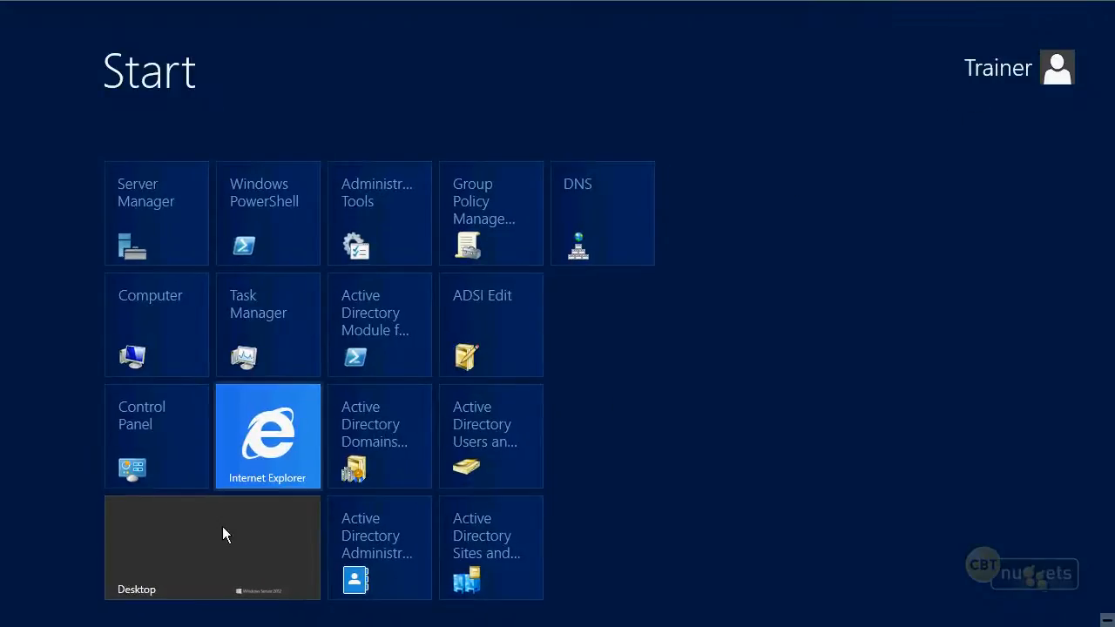
left_click(199, 555)
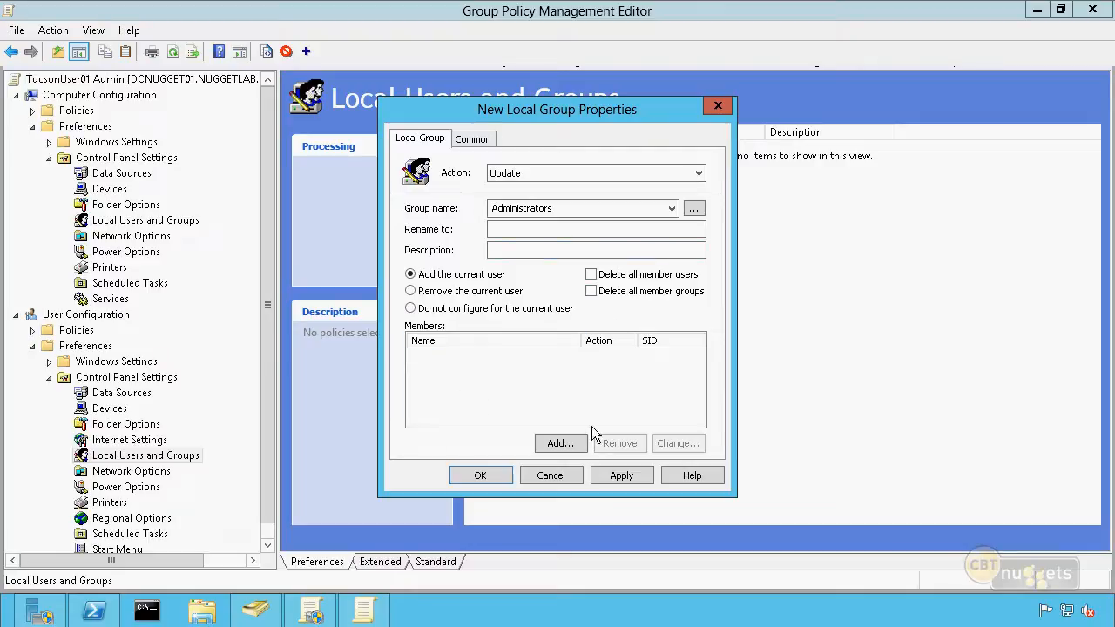
Add NUGGETLAB\TucsonUser01 to the item's members with the action Add to this group, and save the local group item
left_click(568, 445)
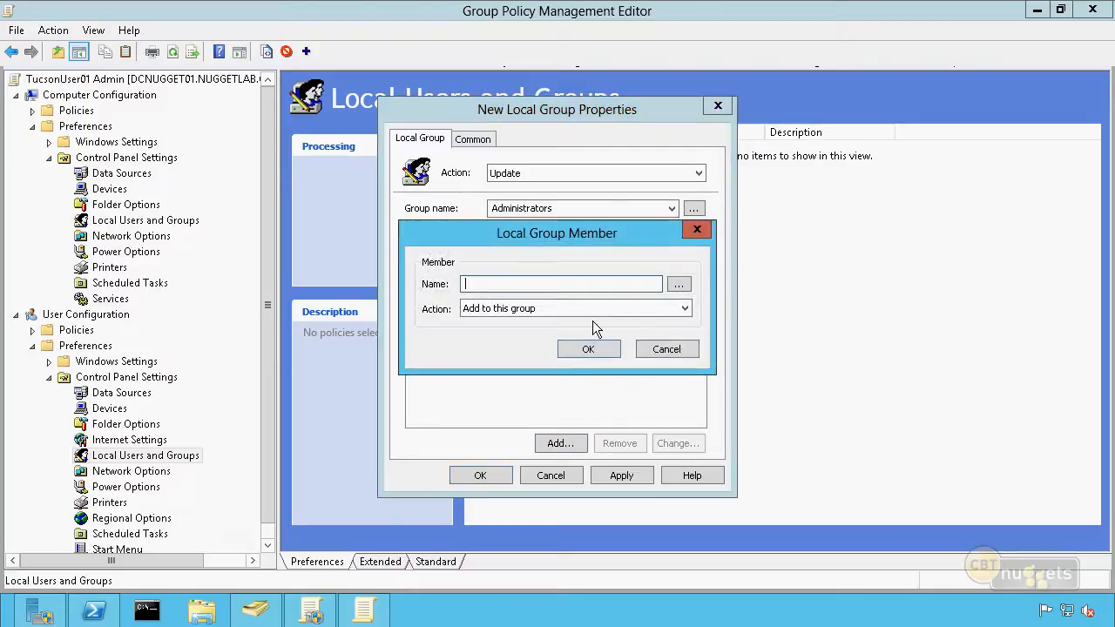
left_click(679, 284)
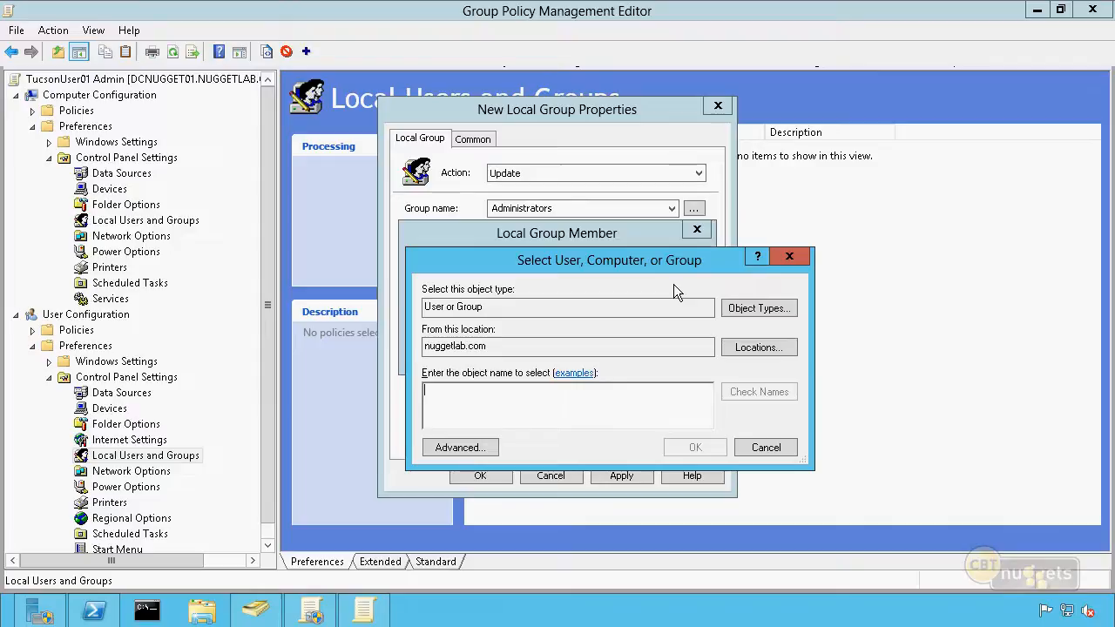
type("TucsonUser01")
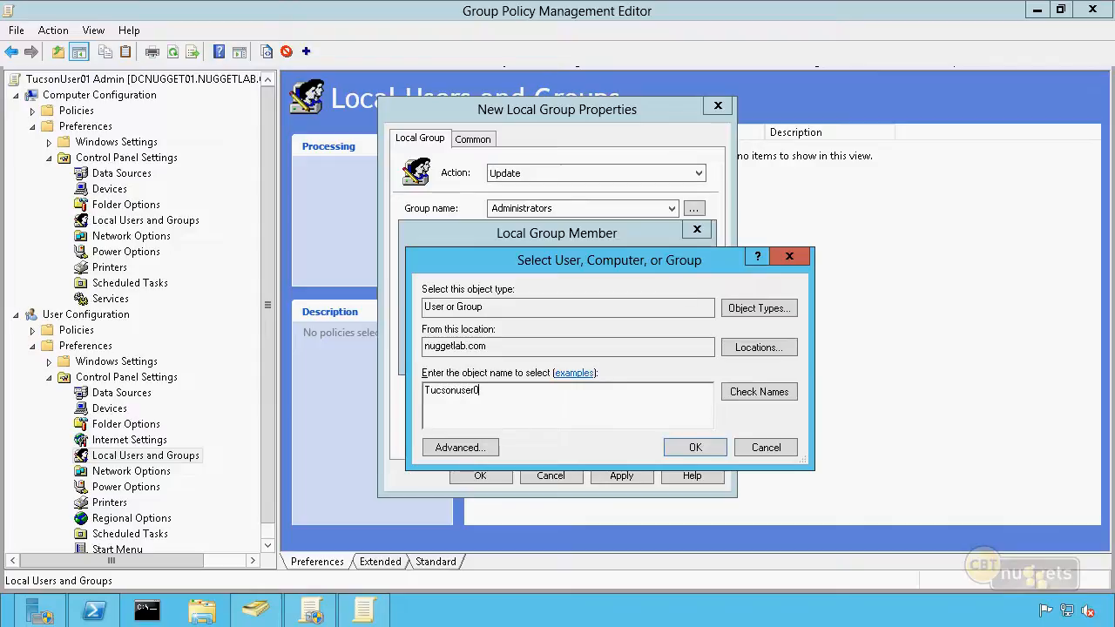
key("Return")
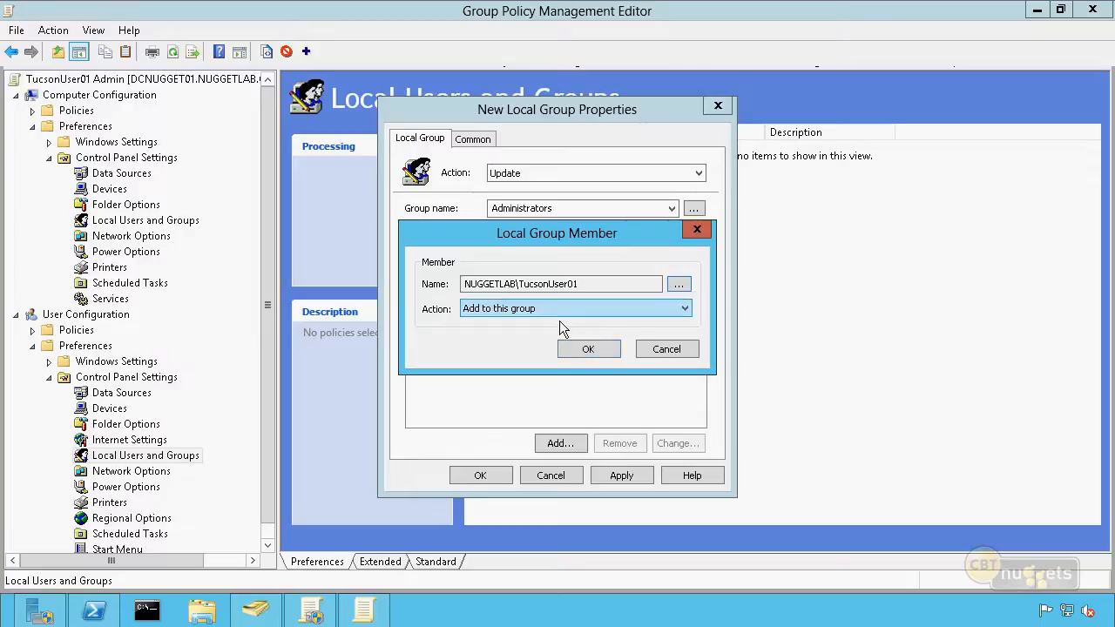
left_click(557, 311)
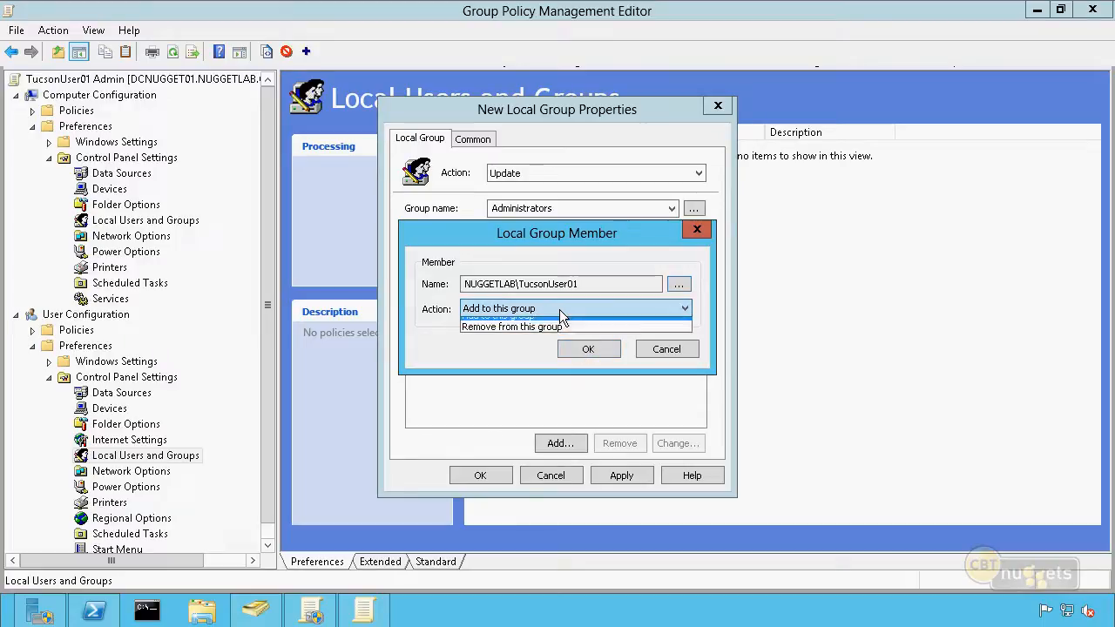
left_click(509, 359)
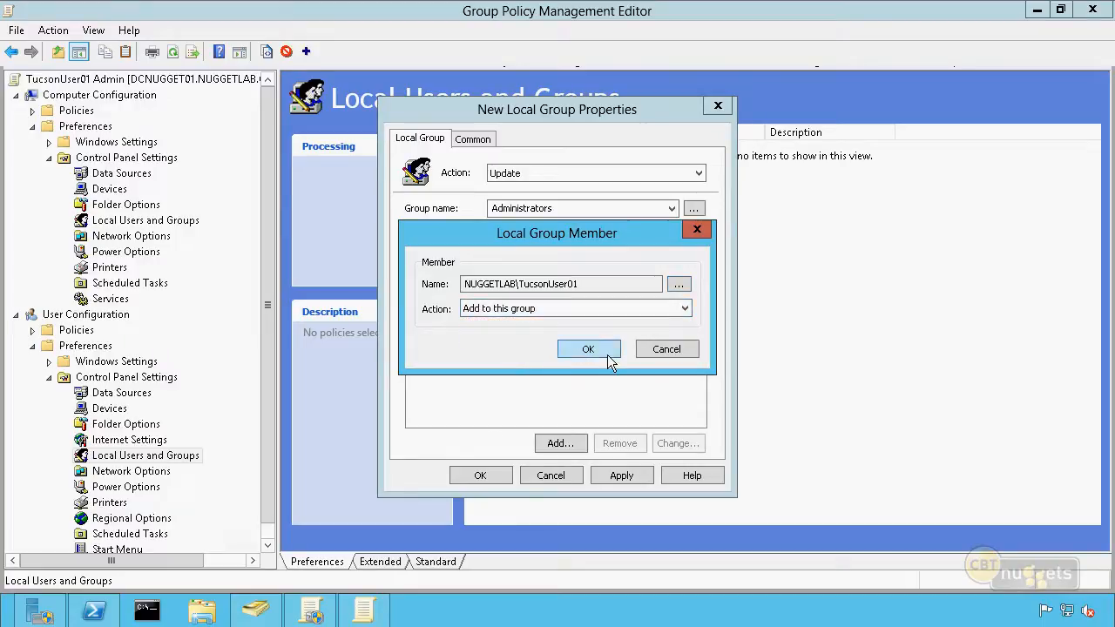
left_click(607, 354)
left_click(520, 356)
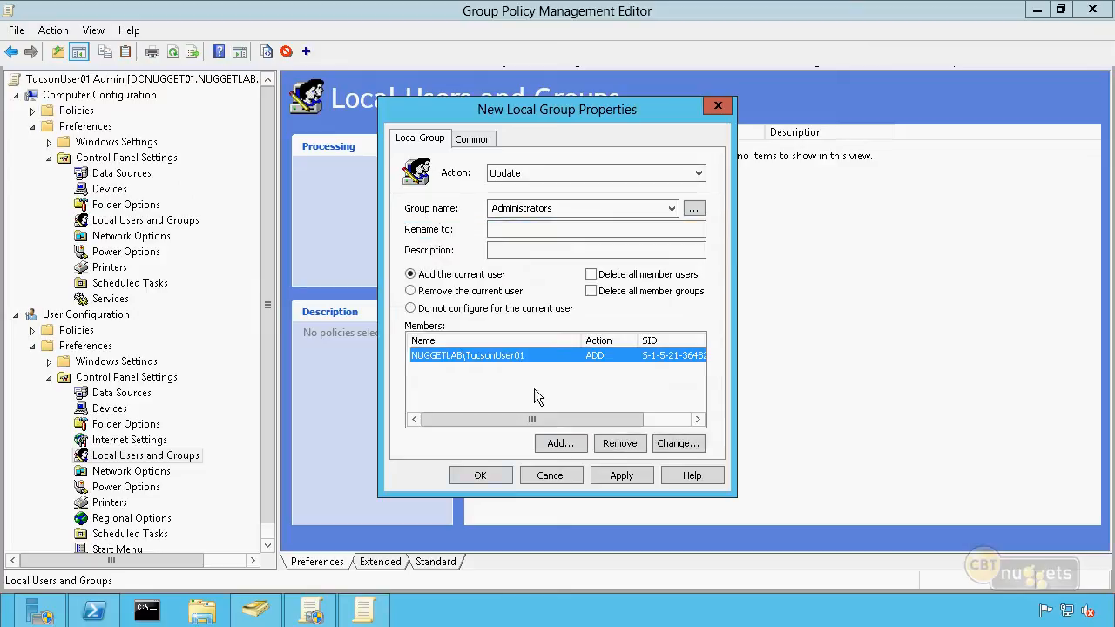
left_click(623, 476)
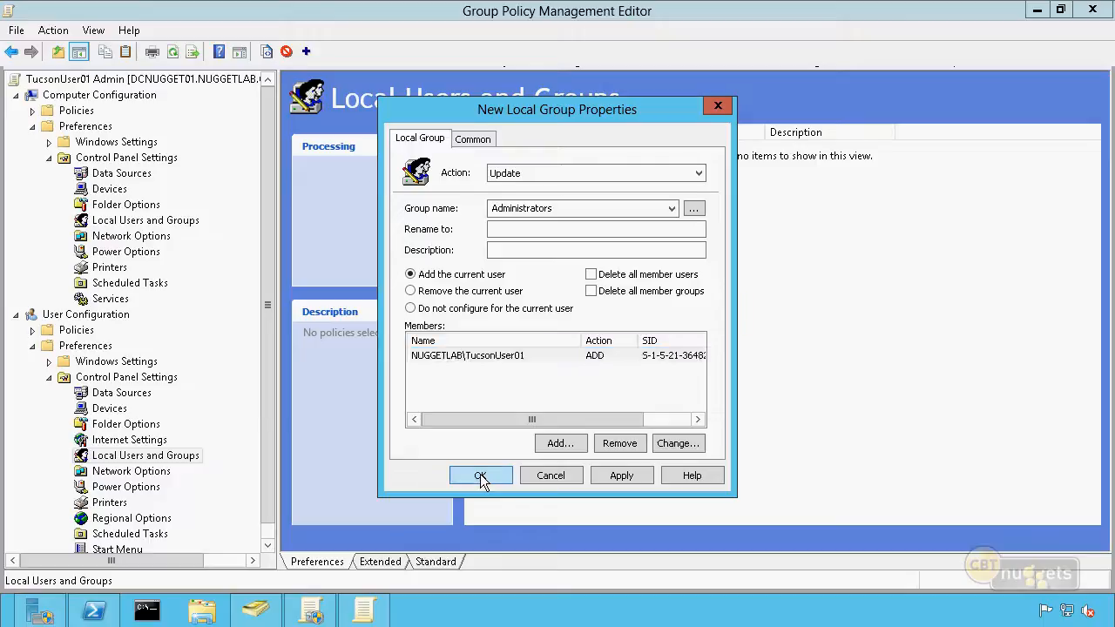
left_click(480, 476)
left_click(638, 420)
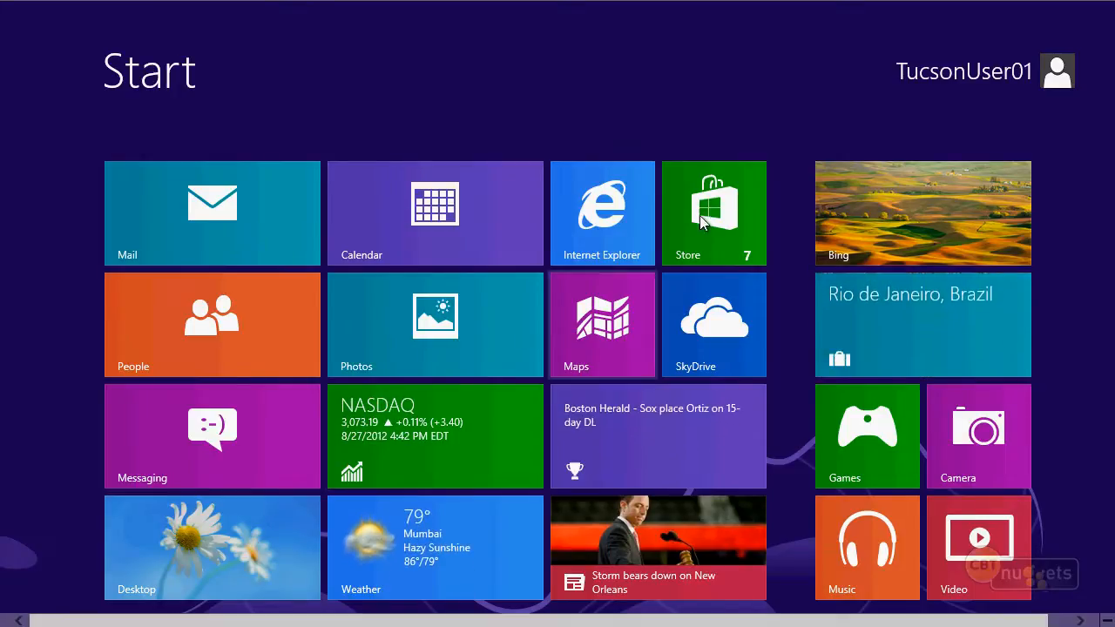
On the Windows 8 client, check the local Administrators group in Computer Management for TucsonUser01, then close it without changes
left_click(248, 547)
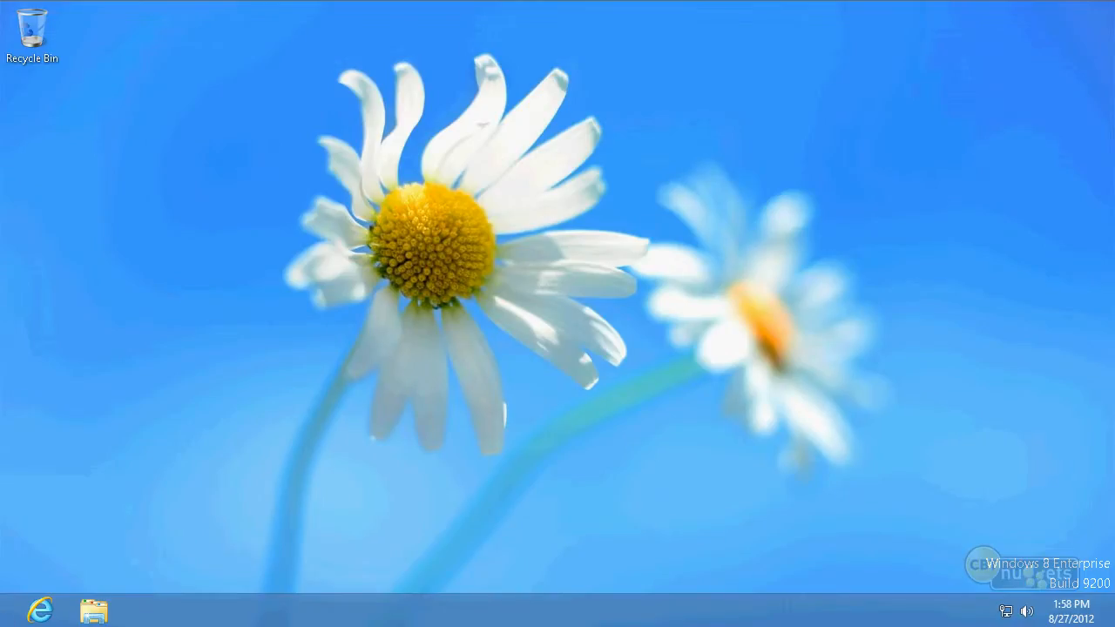
right_click(4, 619)
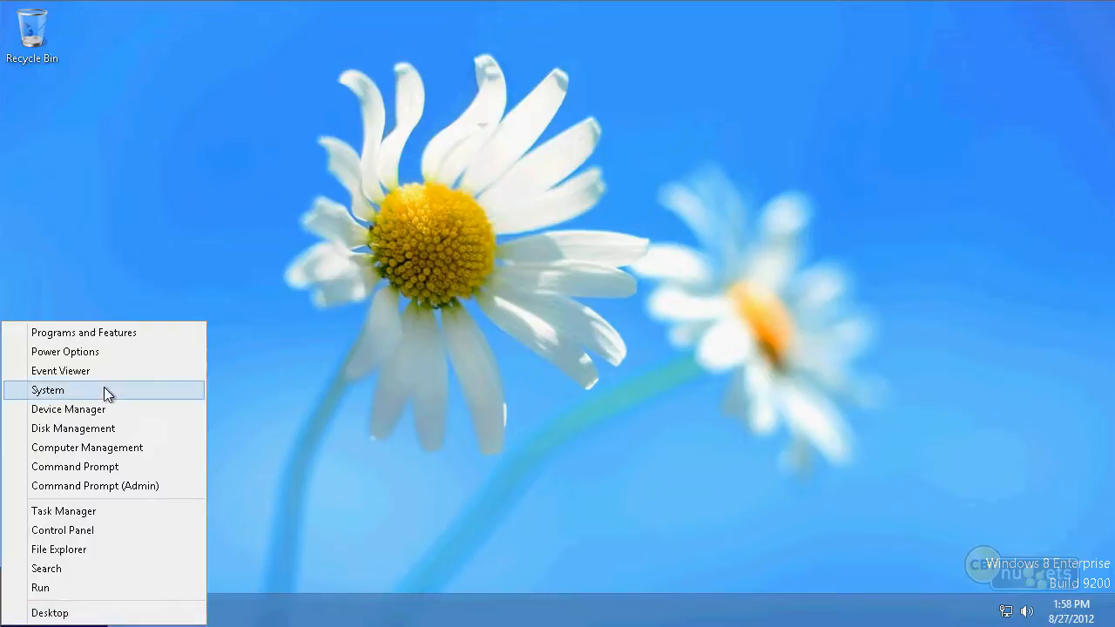
left_click(102, 447)
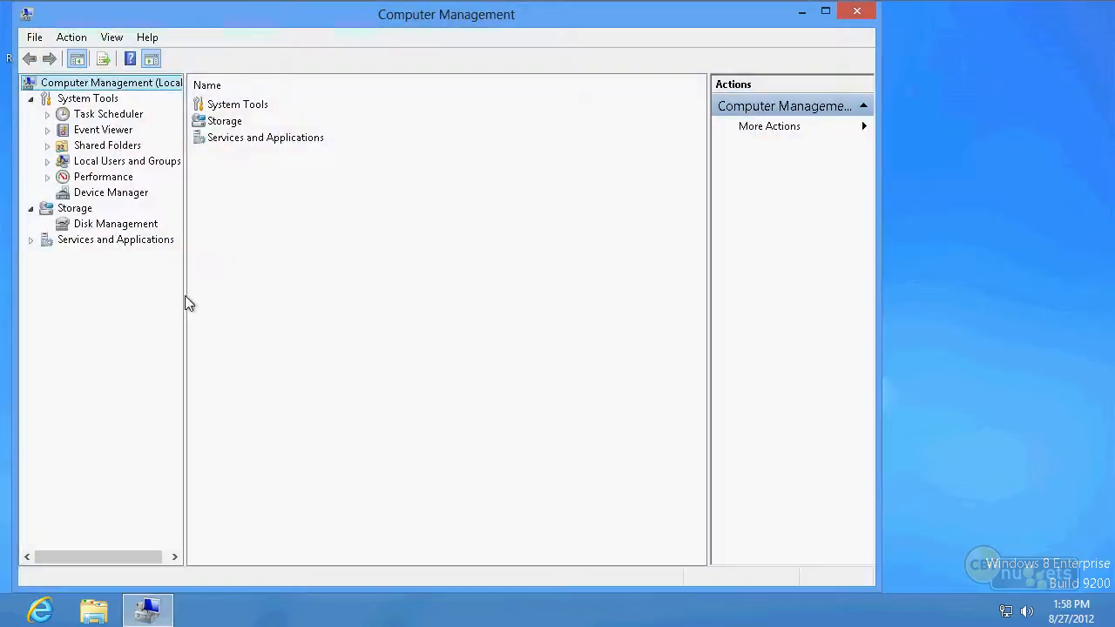
left_click(48, 161)
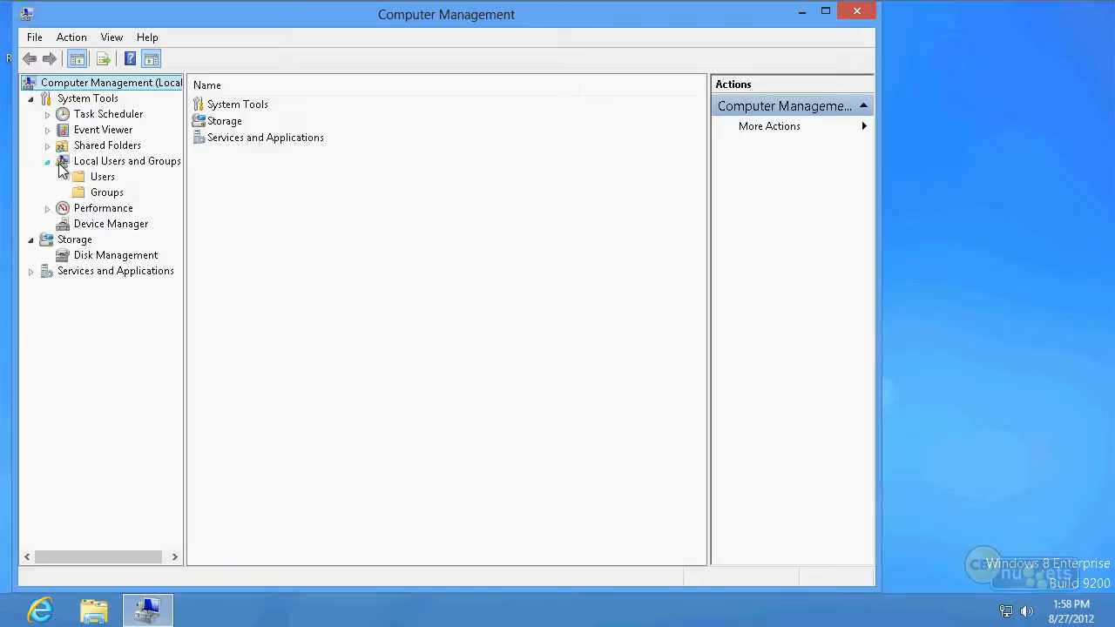
left_click(108, 195)
double_click(279, 122)
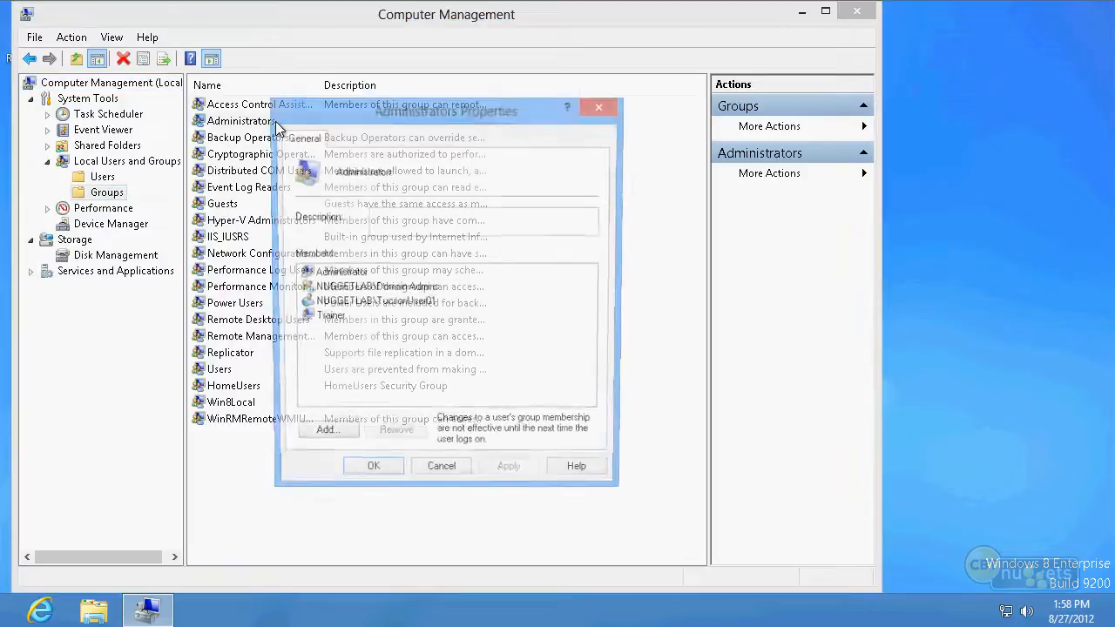
left_click(383, 303)
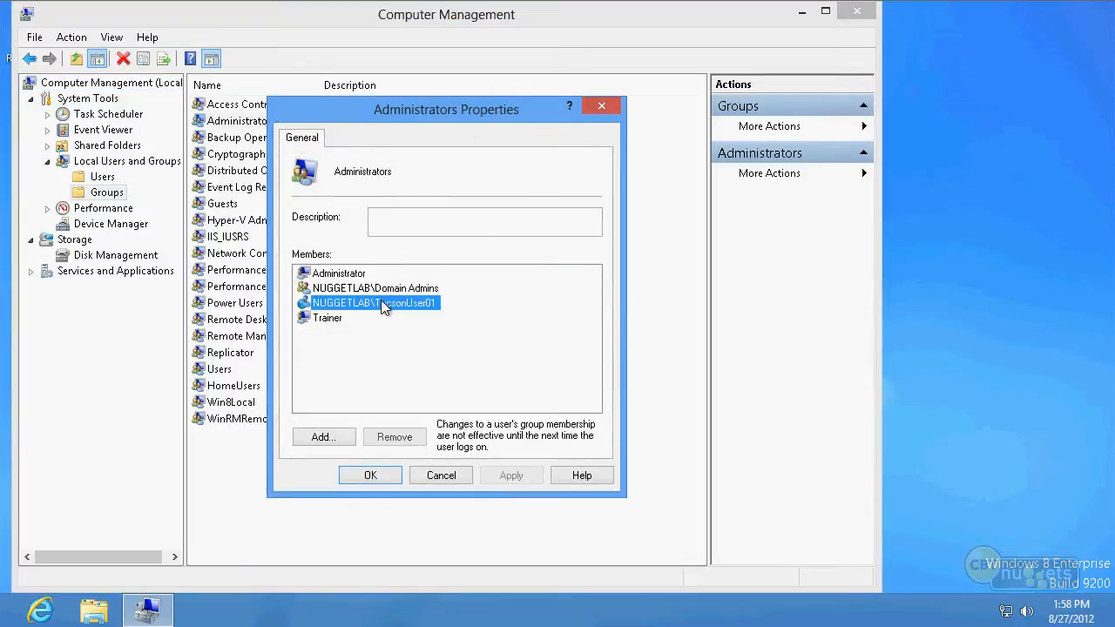
left_click(462, 481)
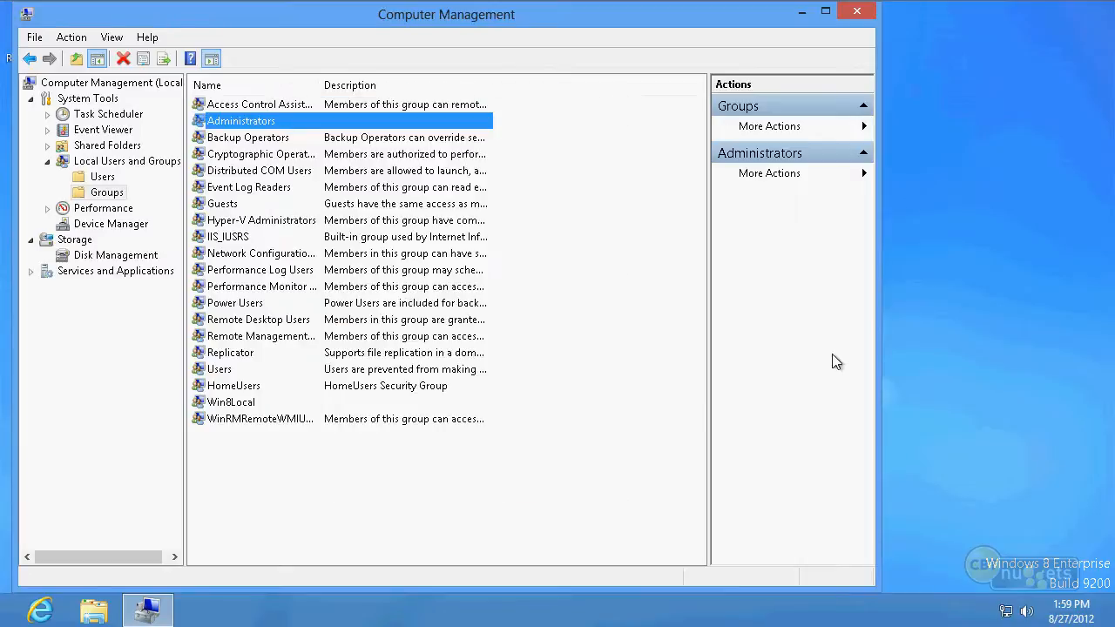
left_click(872, 18)
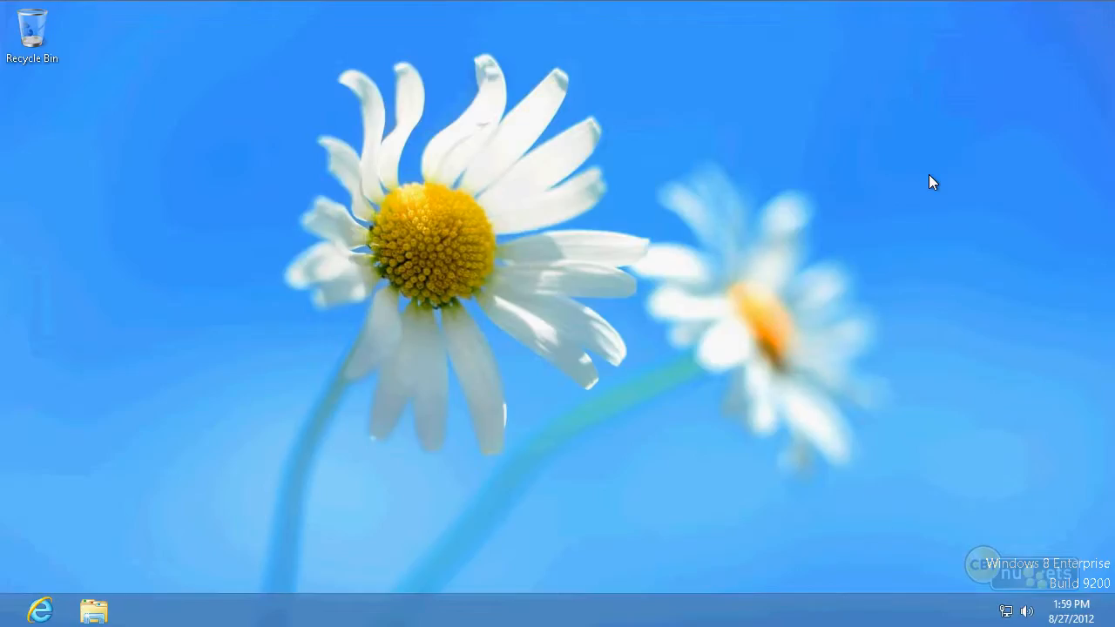
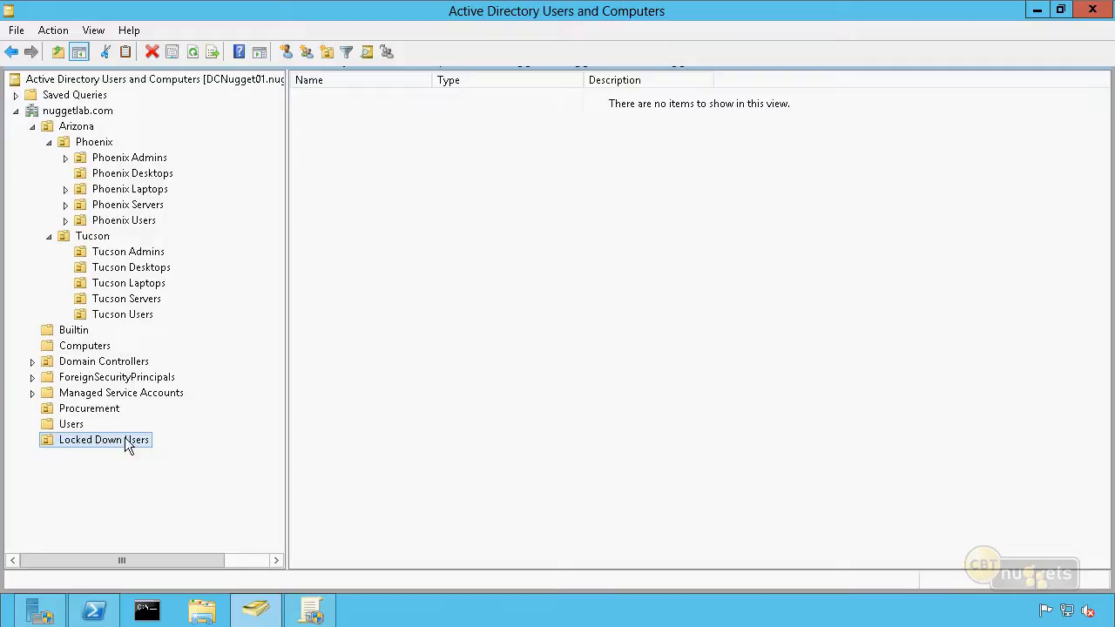
Switch to Group Policy Management, refresh the nuggetlab.com domain, and select the Locked Down Users OU
left_click(314, 610)
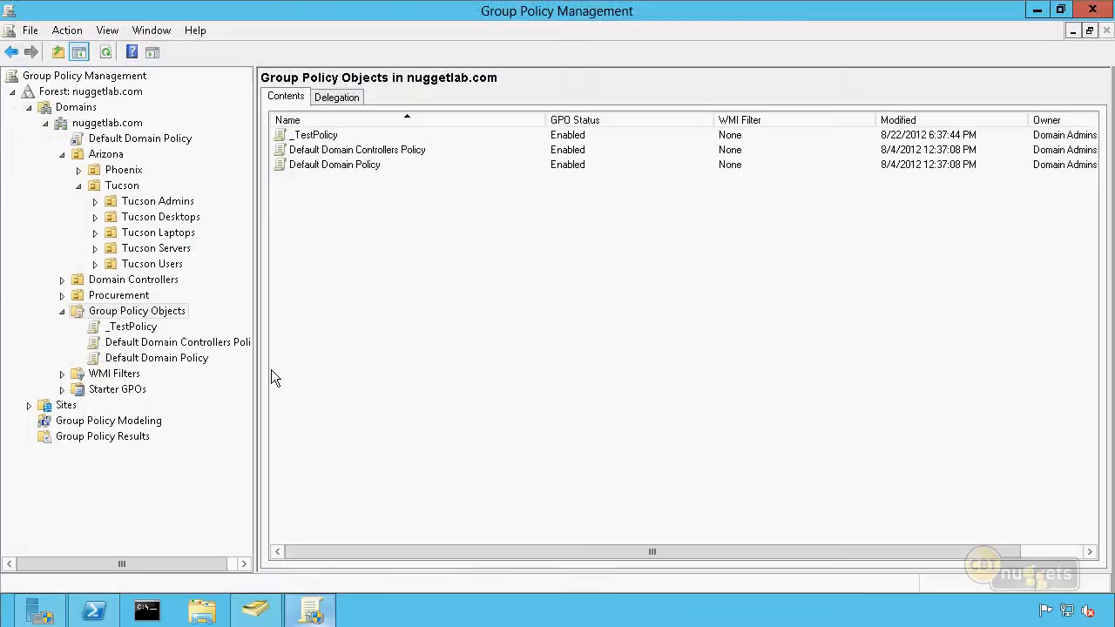
left_click(103, 125)
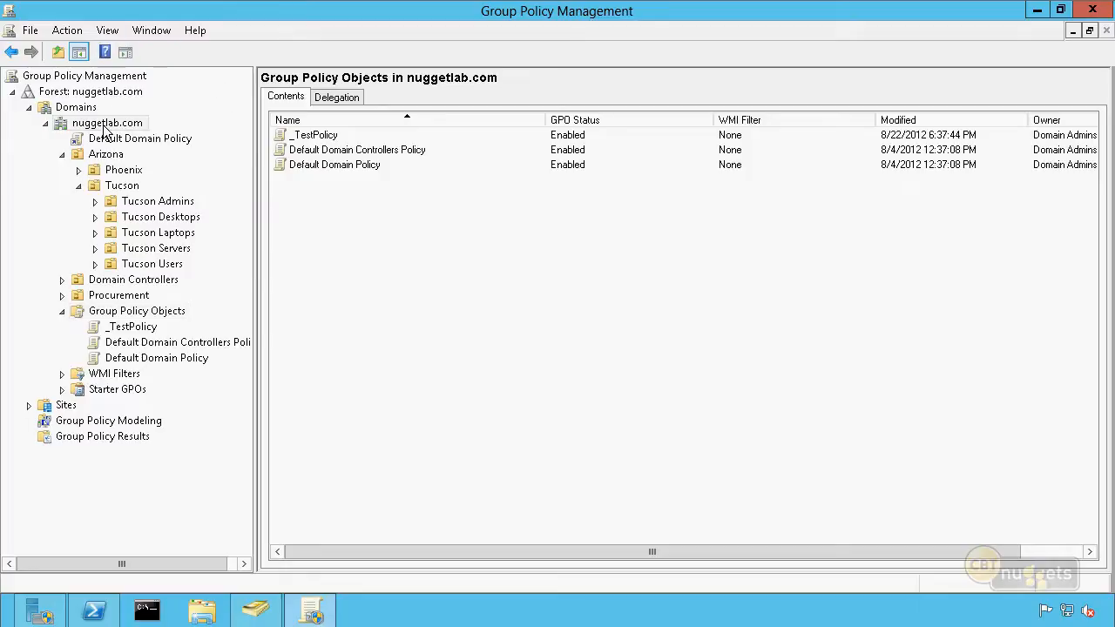
left_click(106, 52)
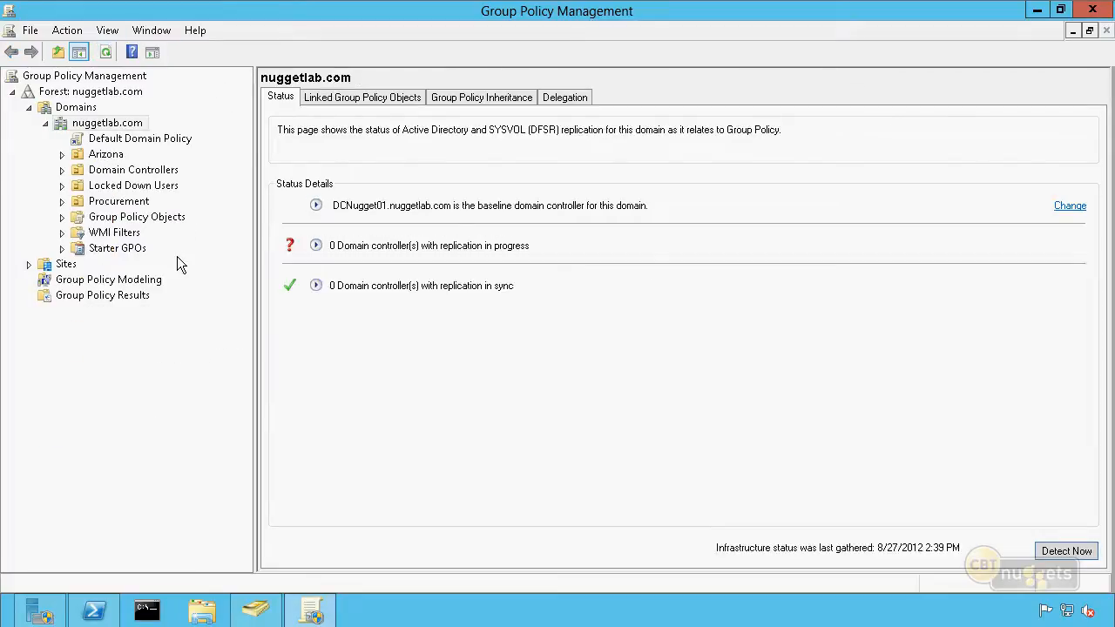
left_click(147, 188)
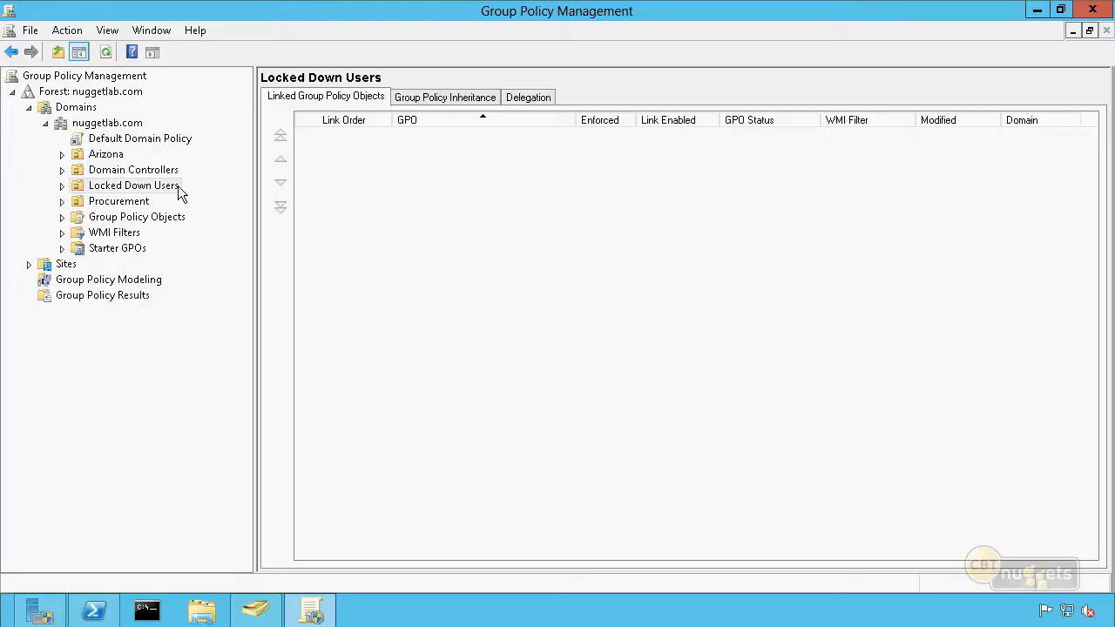
left_click(178, 185)
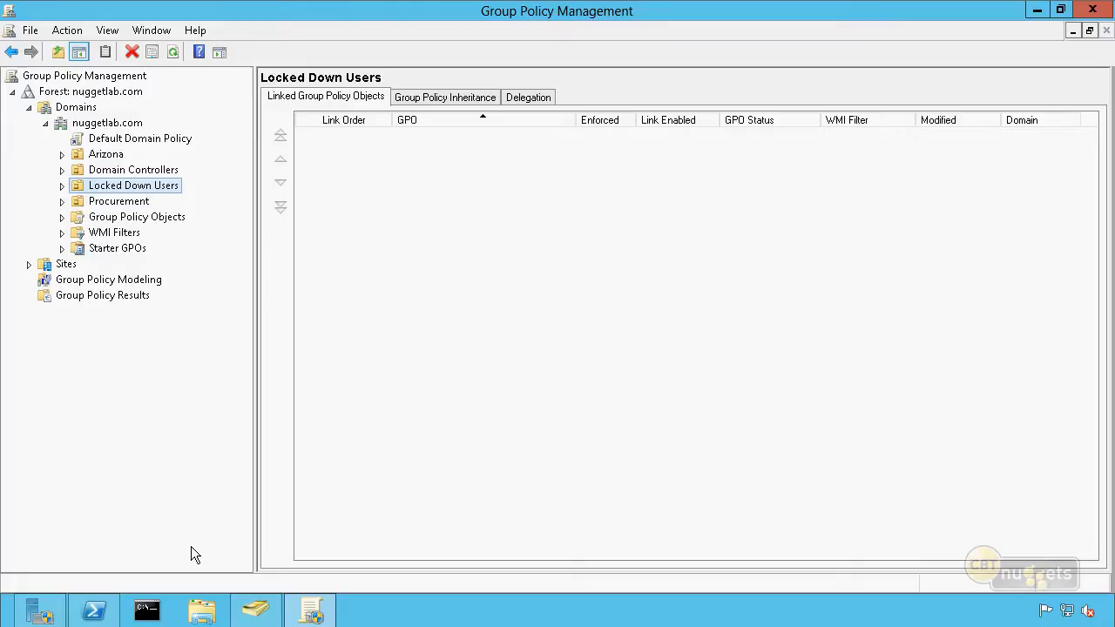
left_click(337, 396)
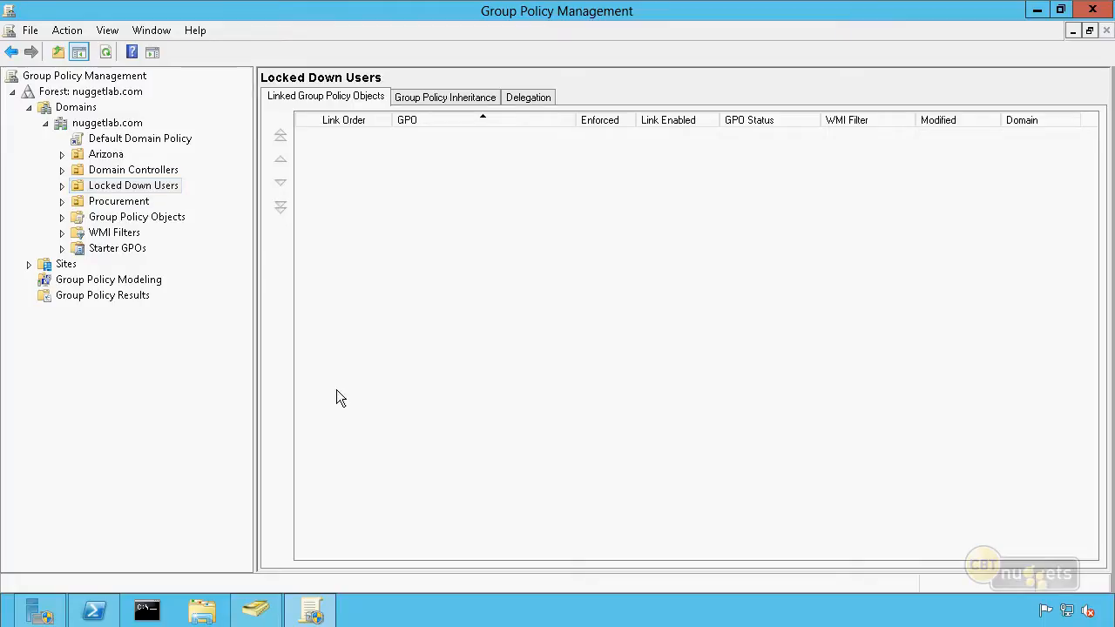
Open an elevated Command Prompt as administrator on the domain controller
left_click(137, 615)
right_click(137, 615)
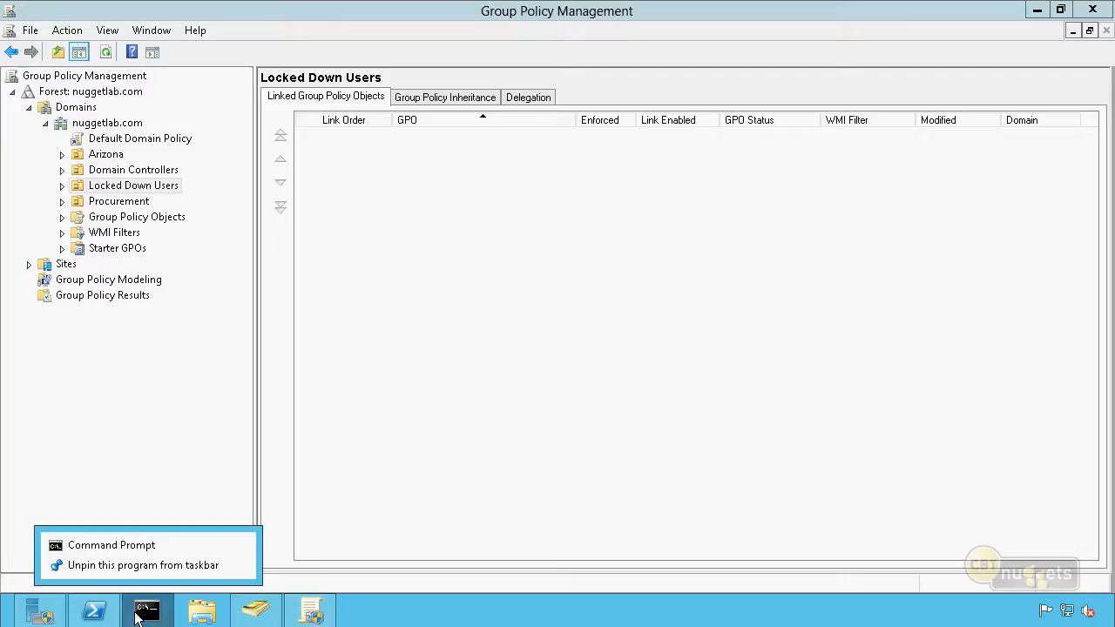
right_click(144, 551)
left_click(224, 488)
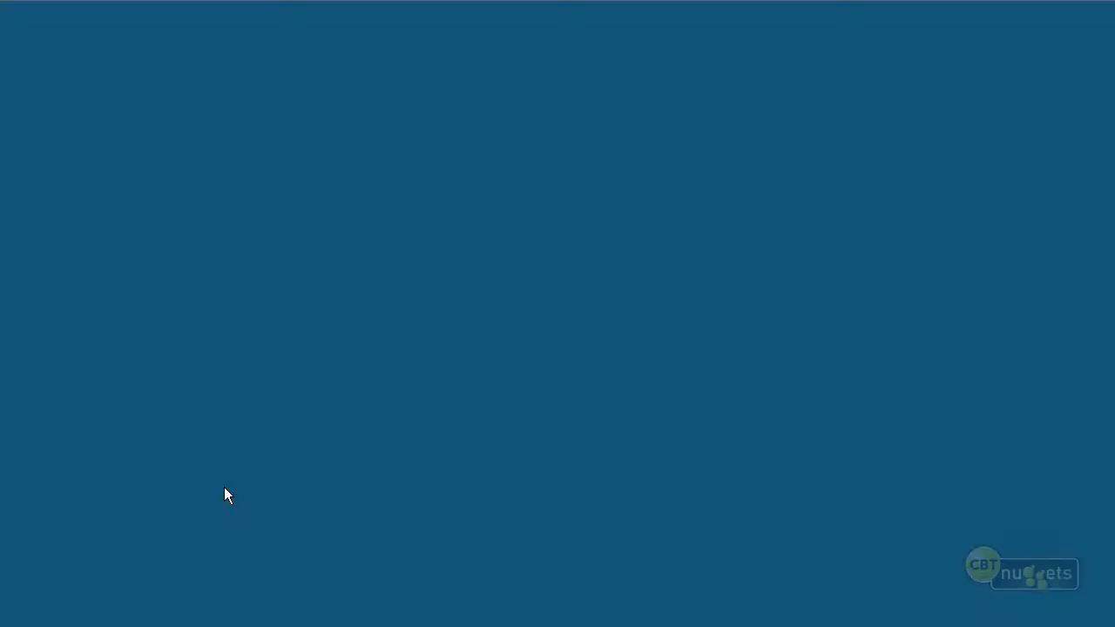
left_click(622, 329)
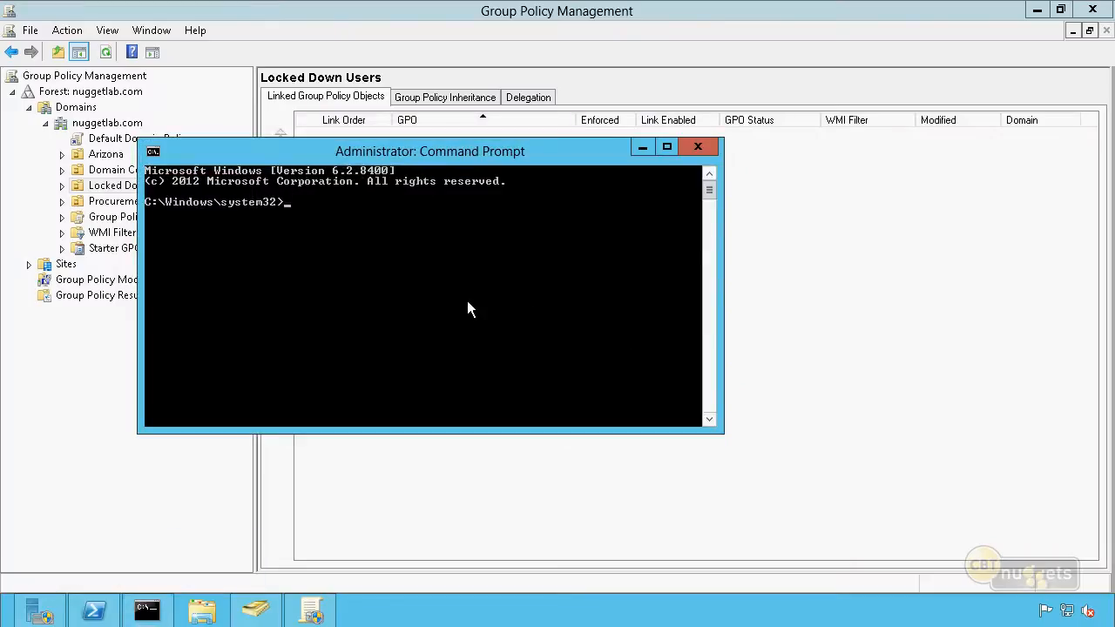
Redirect the default location for new users by running redirusr "ou=Locked Down Users,dc=nuggetlab,dc=com"
type("redirusr \"")
left_click_drag(506, 163, 680, 153)
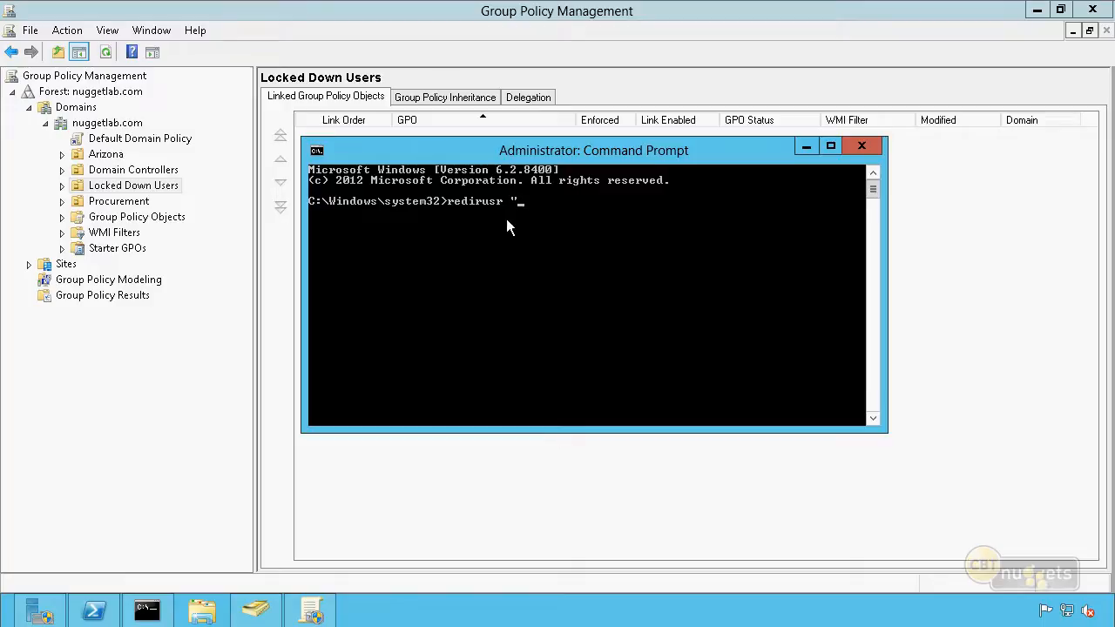
right_click(551, 229)
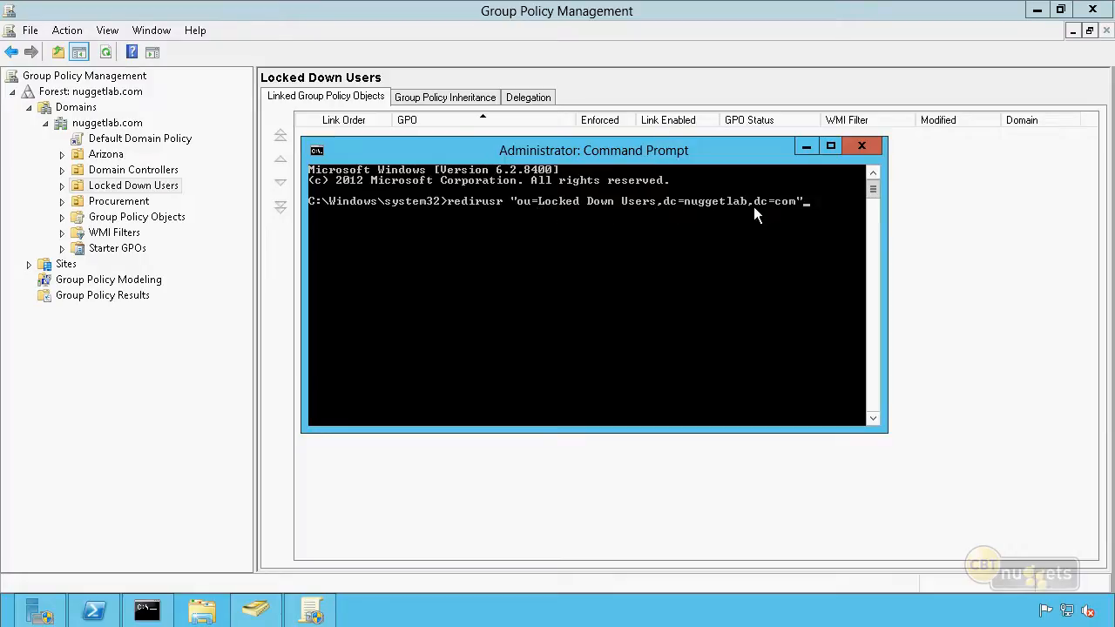
key("Return")
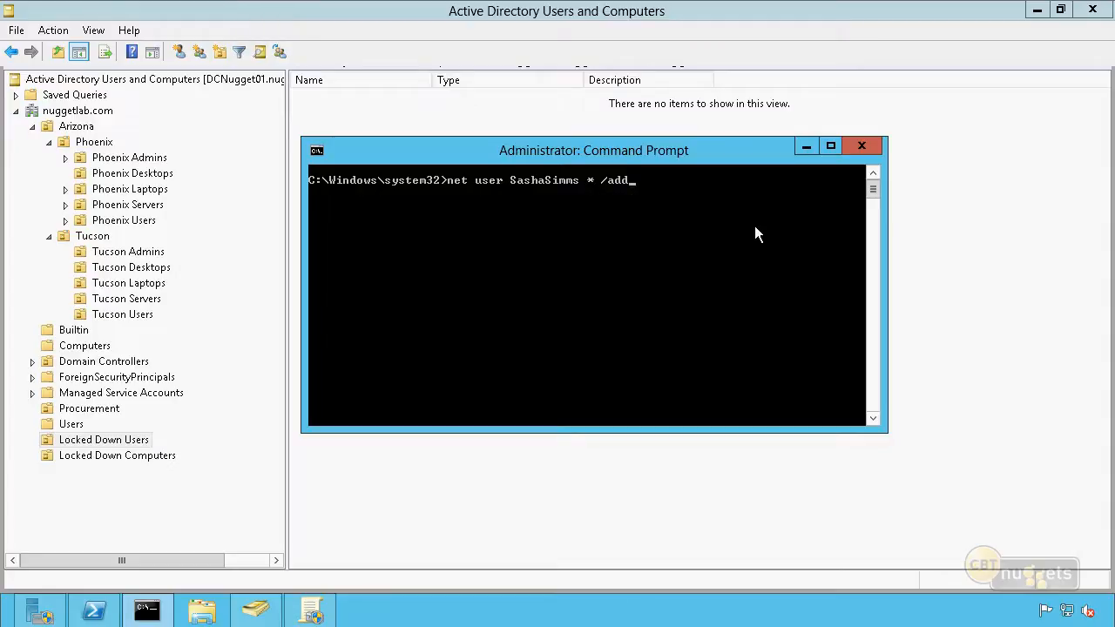
Create the new user account with net user and /add, supplying and confirming the account password, and refresh the Locked Down Users OU in Active Directory
key("Return")
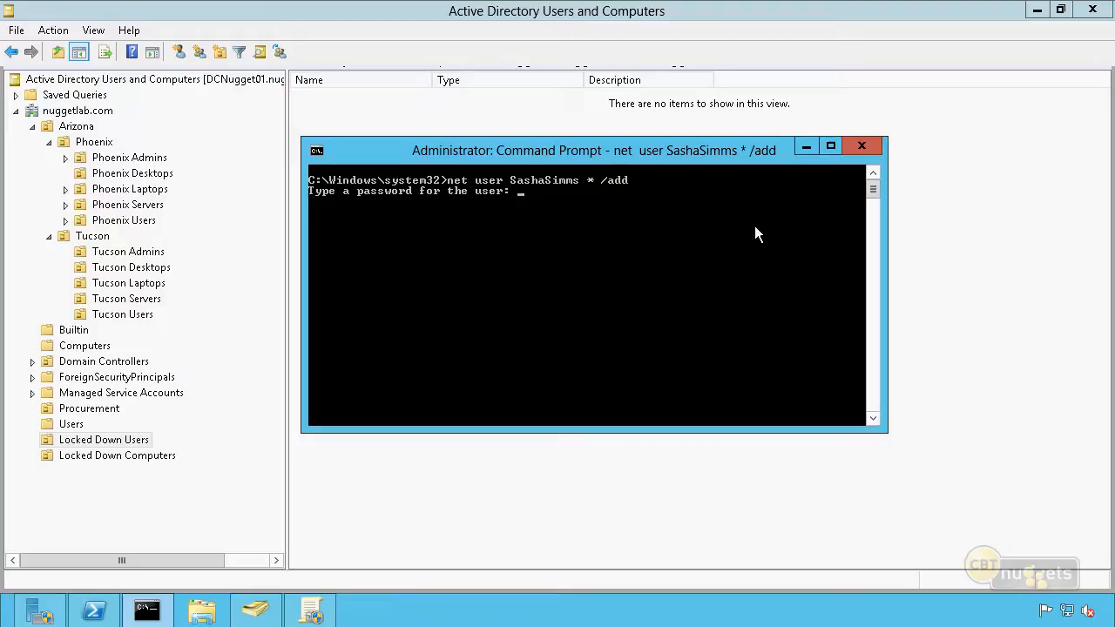
key("Return")
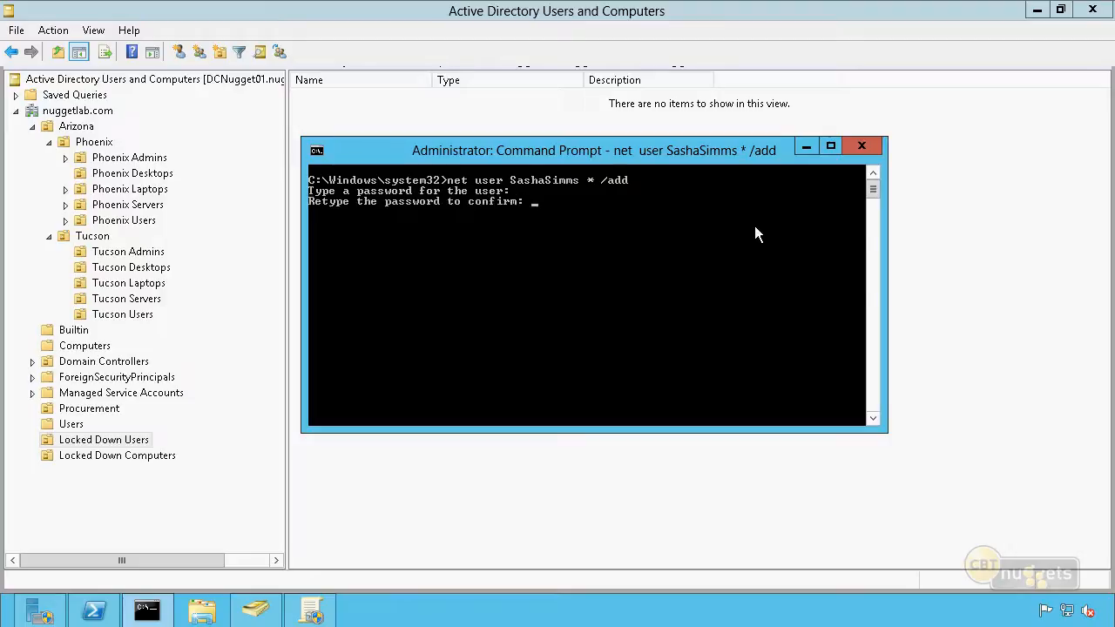
key("Return")
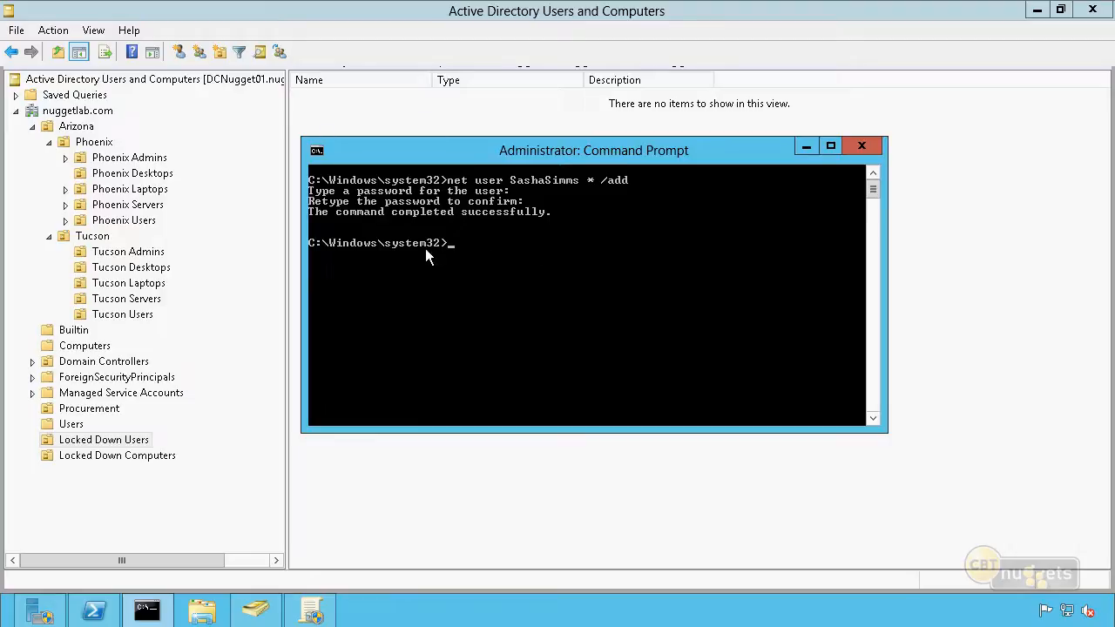
left_click(339, 468)
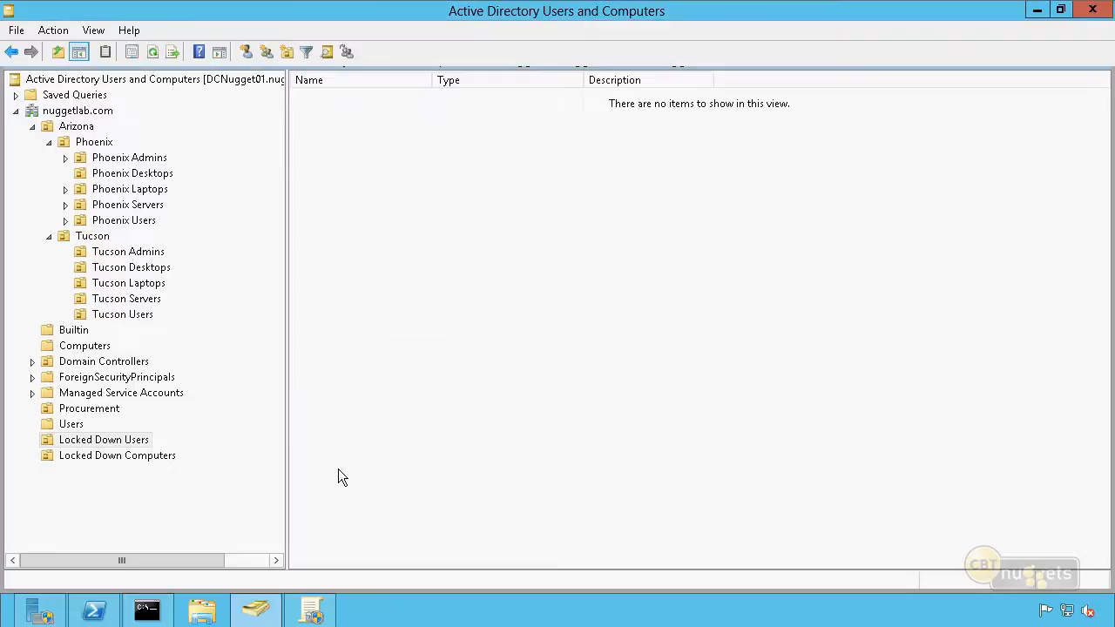
key("F5")
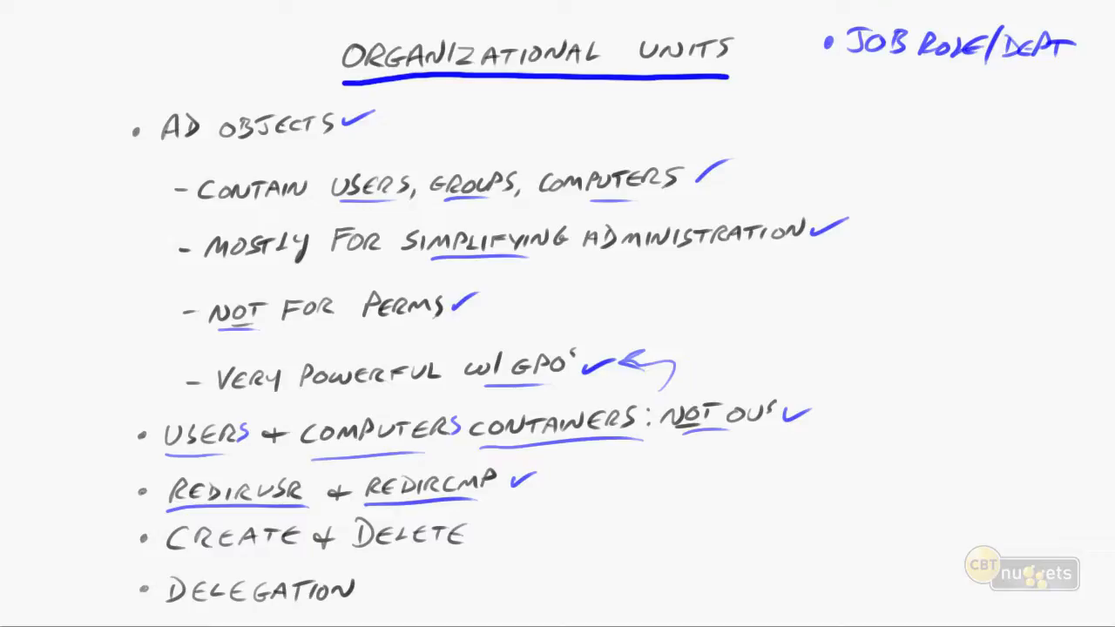
left_click_drag(174, 549, 275, 545)
left_click_drag(348, 559, 432, 552)
left_click_drag(480, 536, 514, 521)
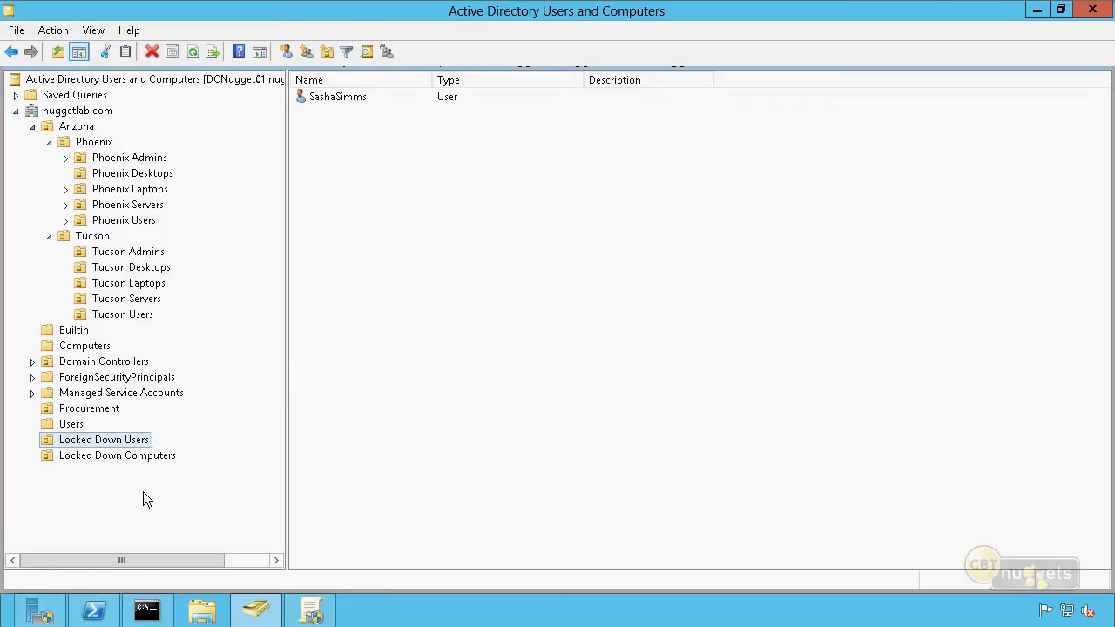
Review the accidental deletion protection option for a new organizational unit under nuggetlab.com, and cancel without creating one
left_click(94, 411)
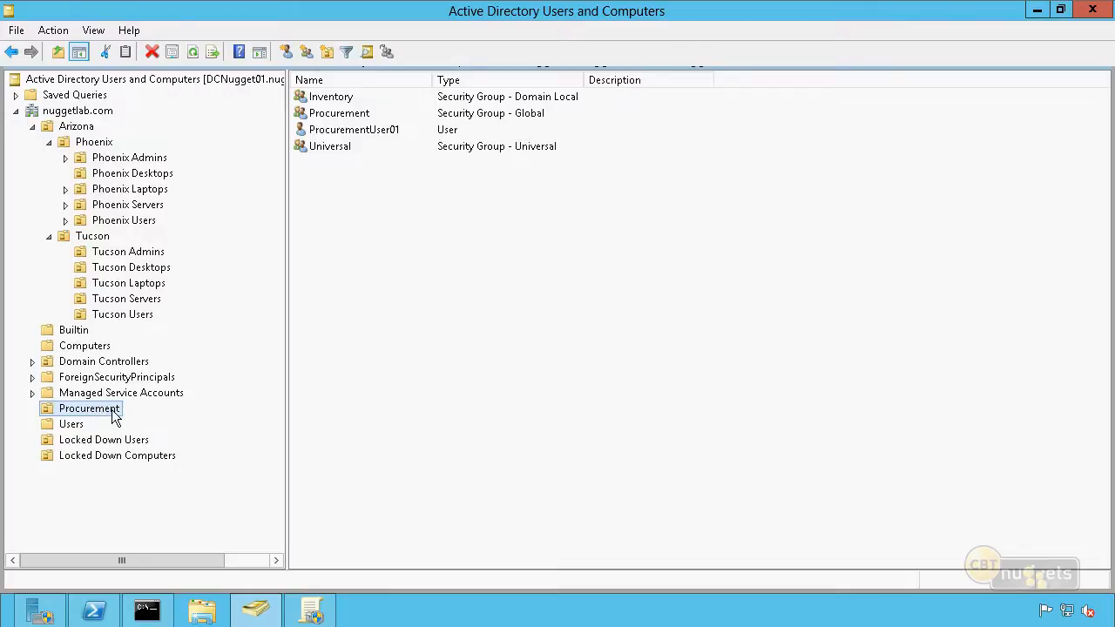
right_click(173, 81)
right_click(94, 113)
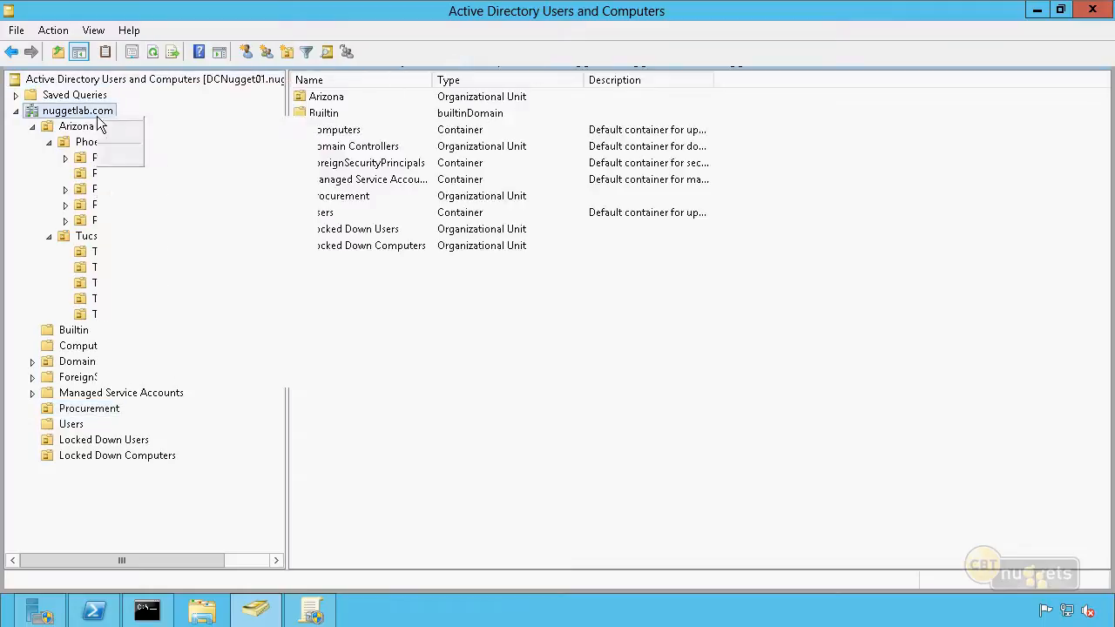
mouse_move(201, 244)
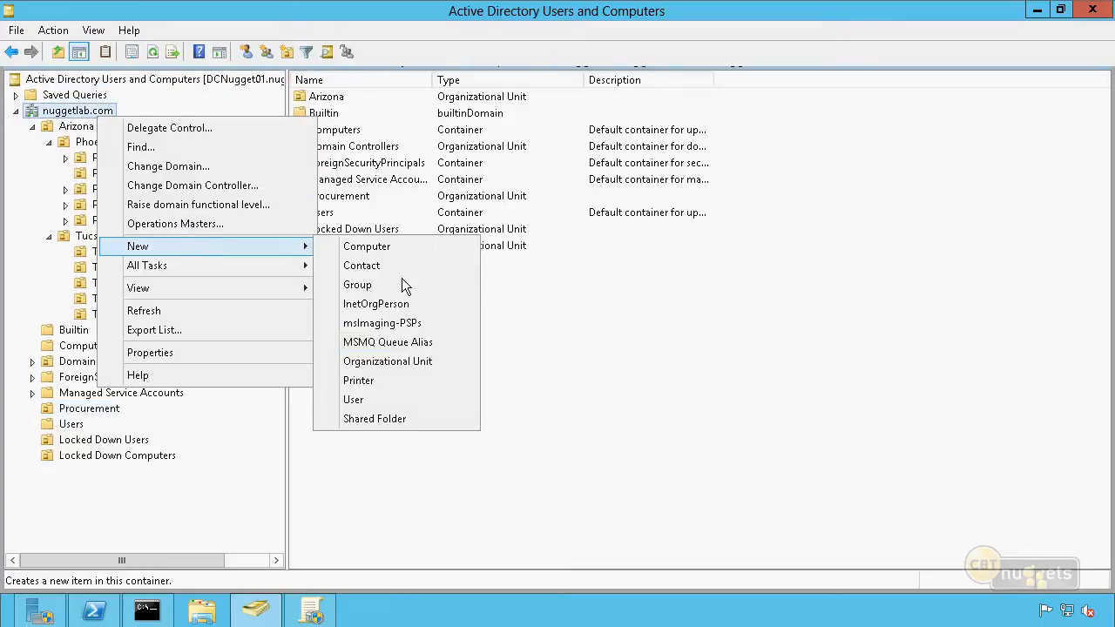
left_click(400, 363)
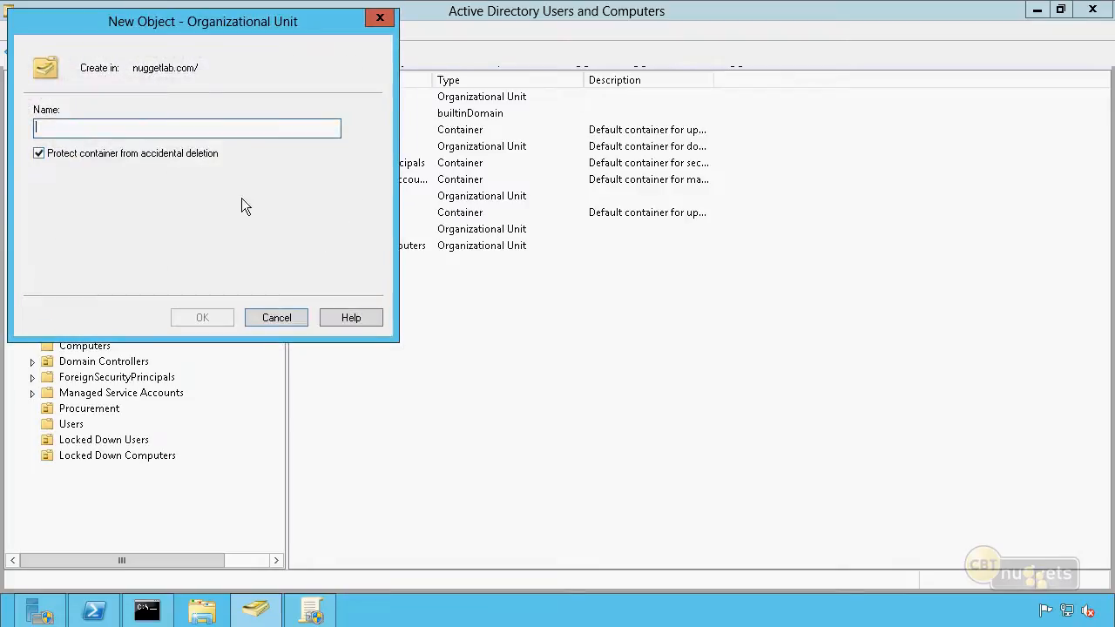
left_click(277, 318)
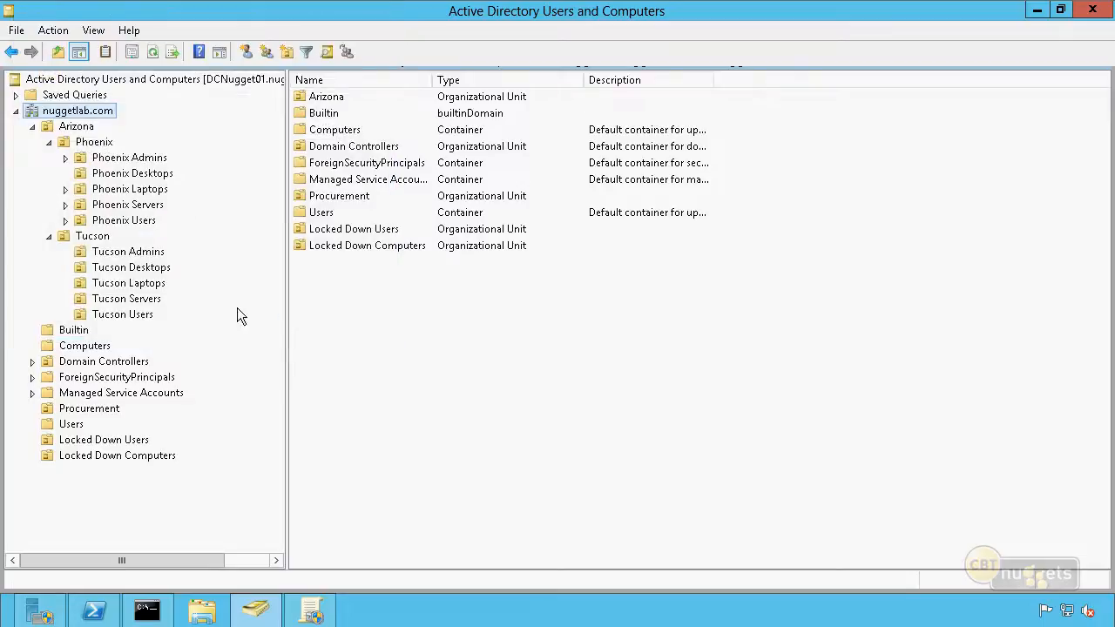
Try to delete the Procurement organizational unit from nuggetlab.com
left_click(90, 410)
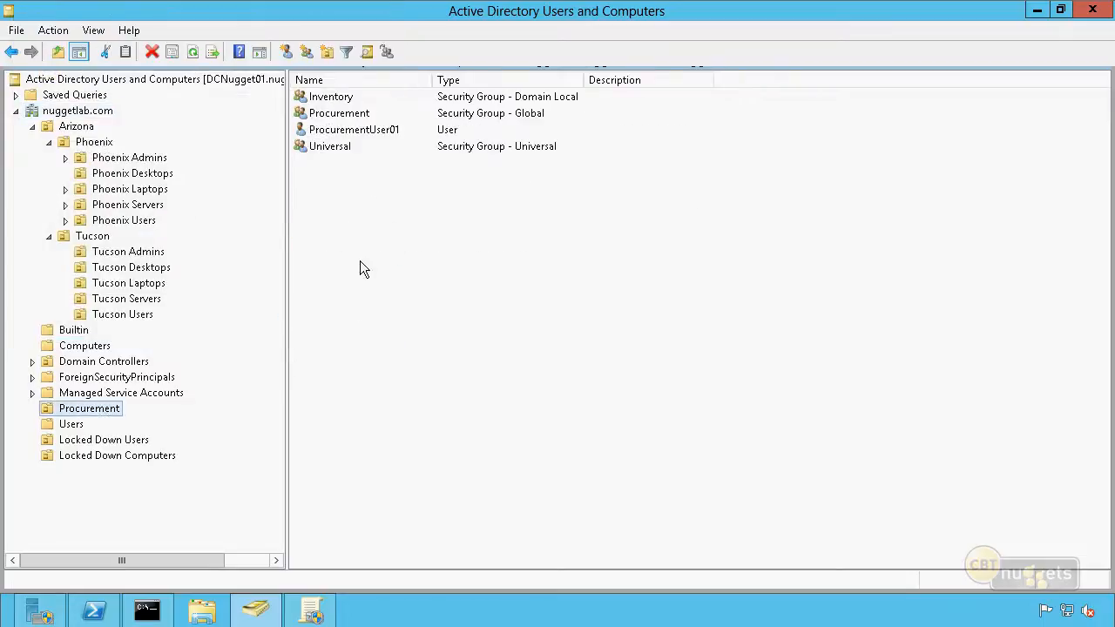
left_click(408, 311)
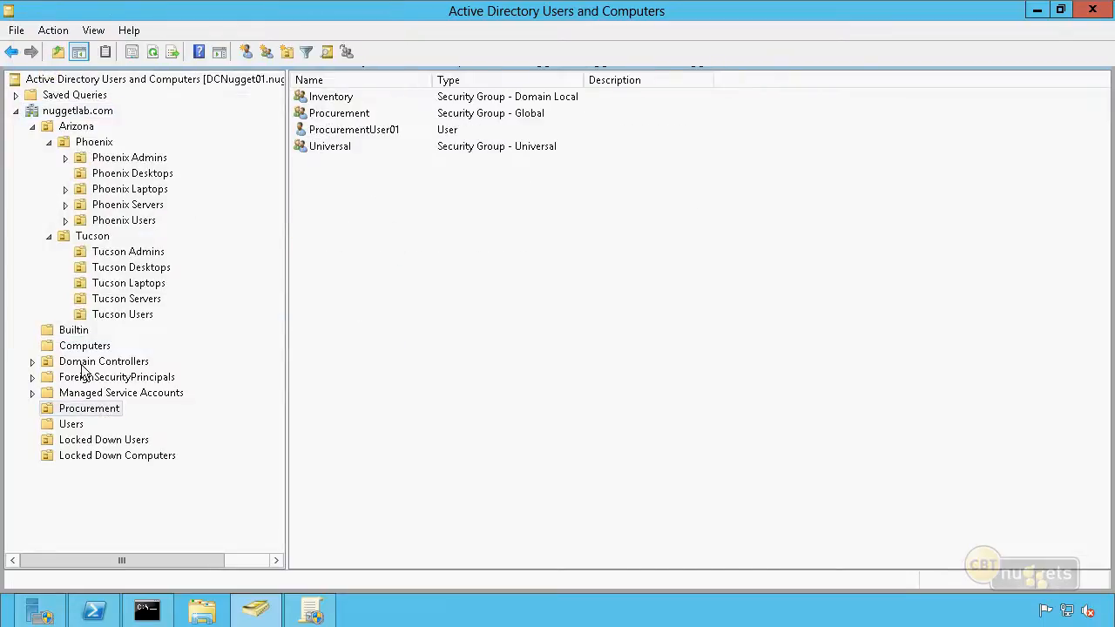
left_click(101, 412)
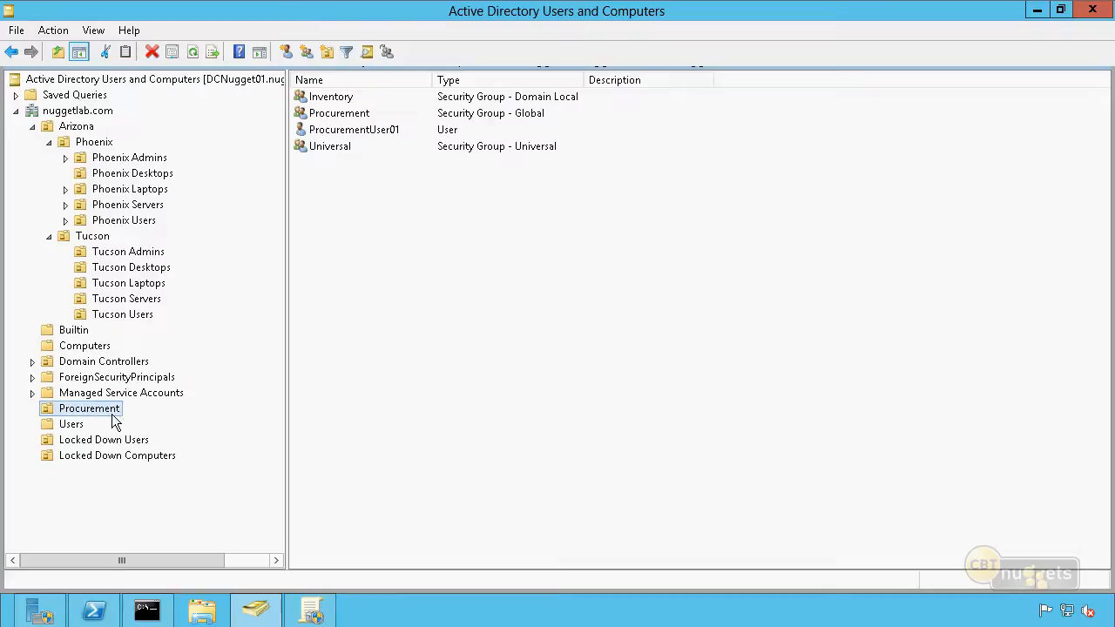
right_click(119, 420)
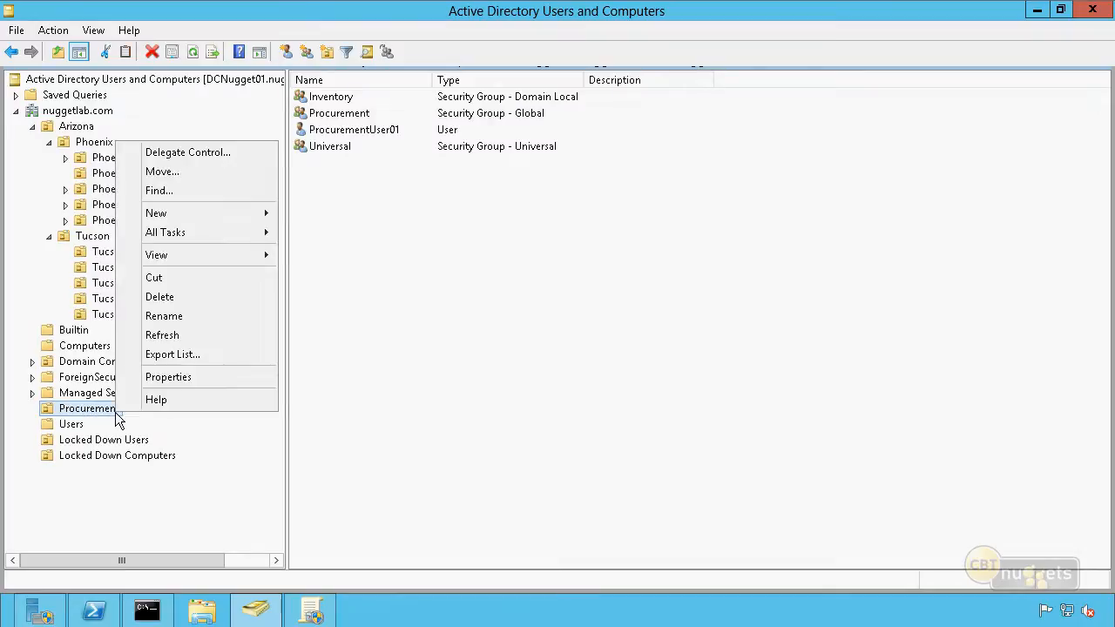
left_click(184, 297)
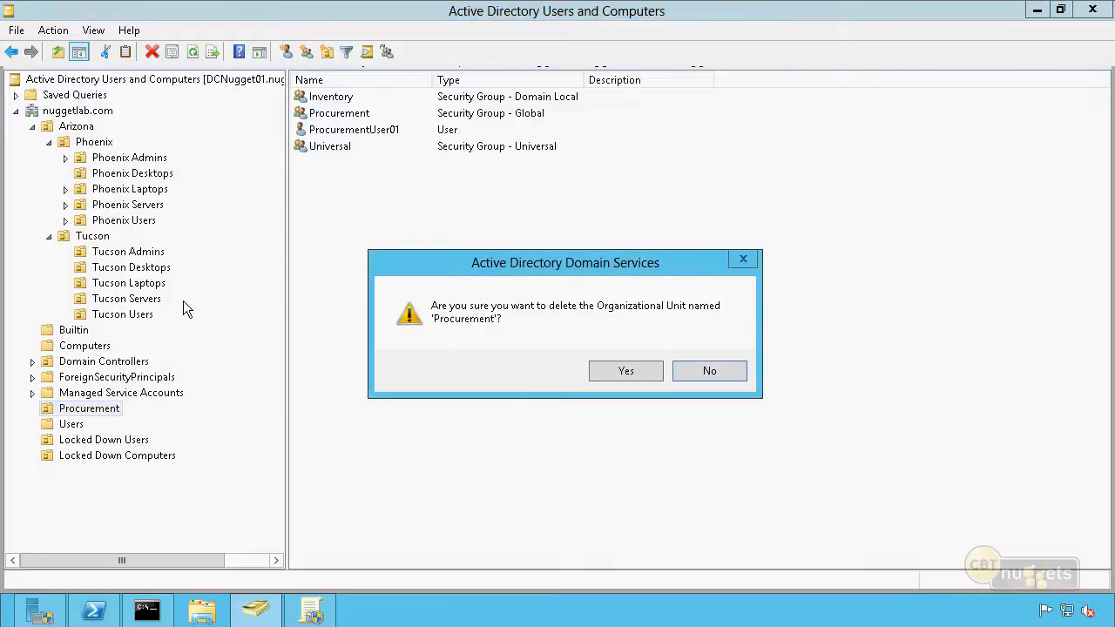
left_click(651, 372)
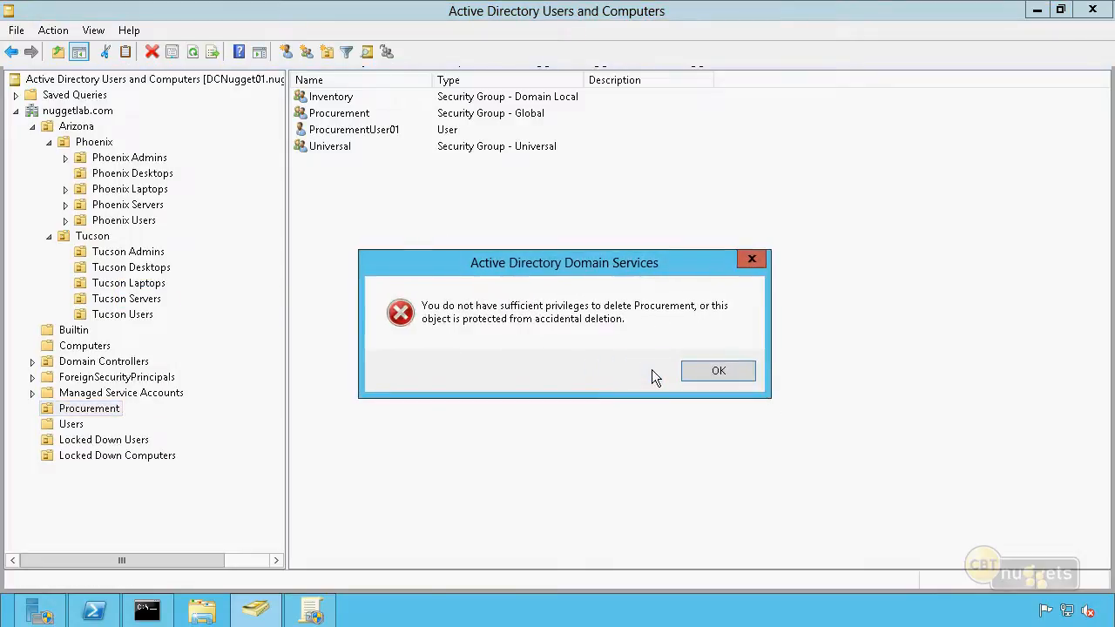
left_click(719, 370)
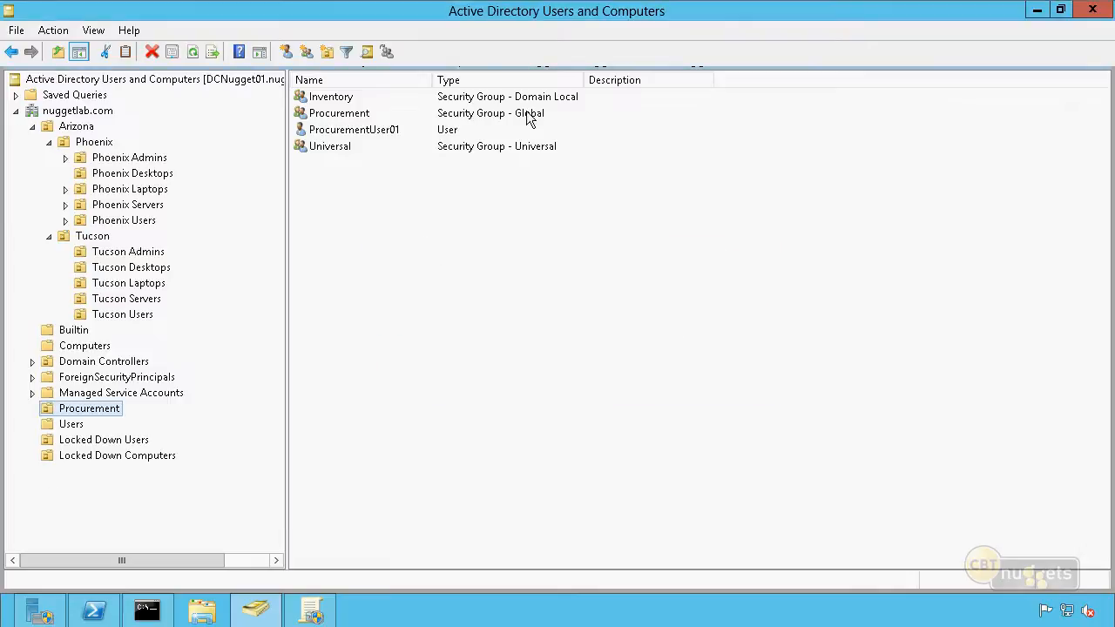
left_click(488, 380)
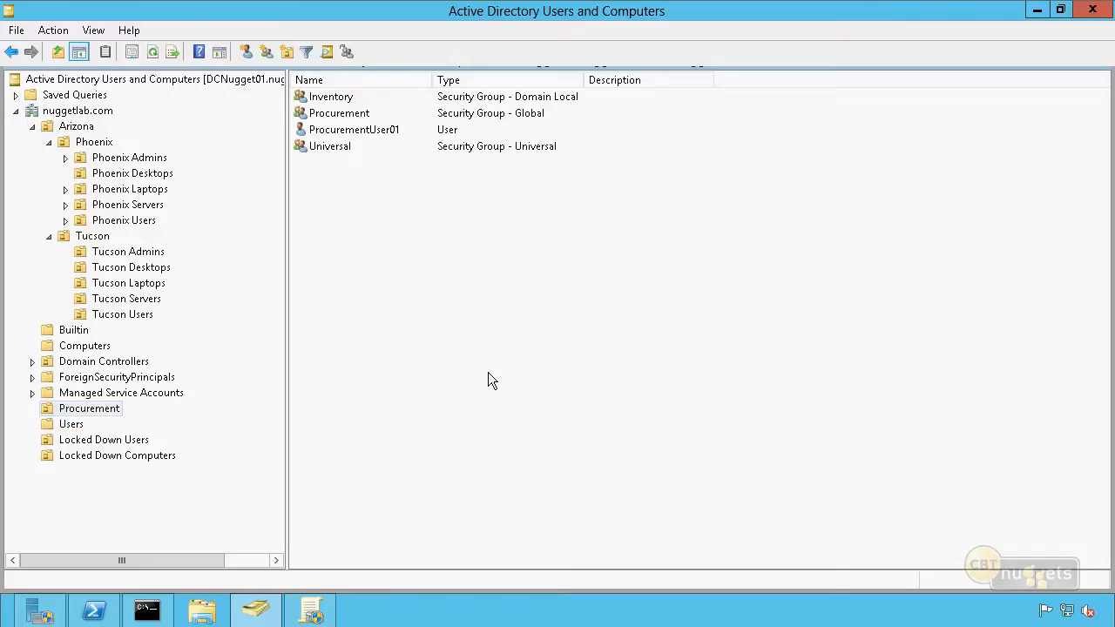
Look through the Procurement organizational unit's general, management and COM+ properties for a deletion protection setting, and close them without changes
left_click(114, 418)
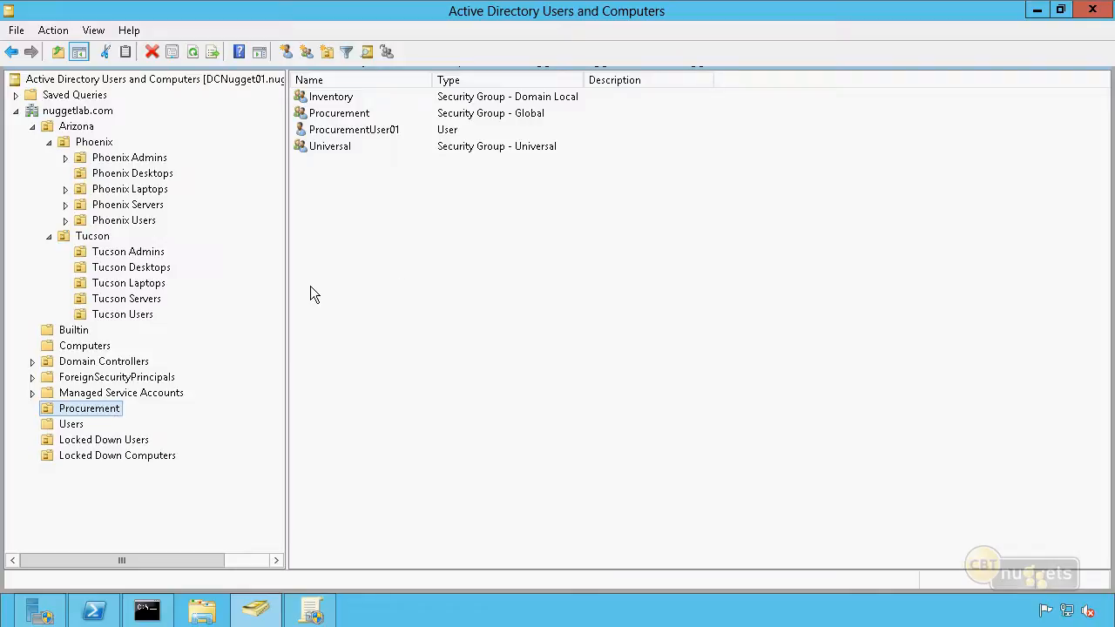
right_click(120, 411)
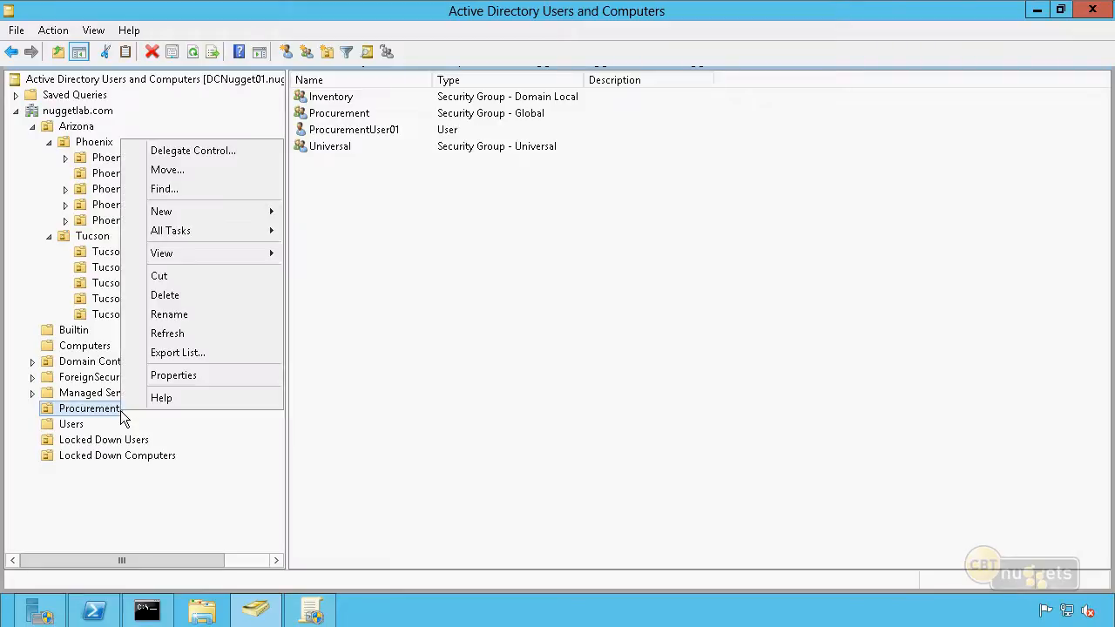
left_click(198, 375)
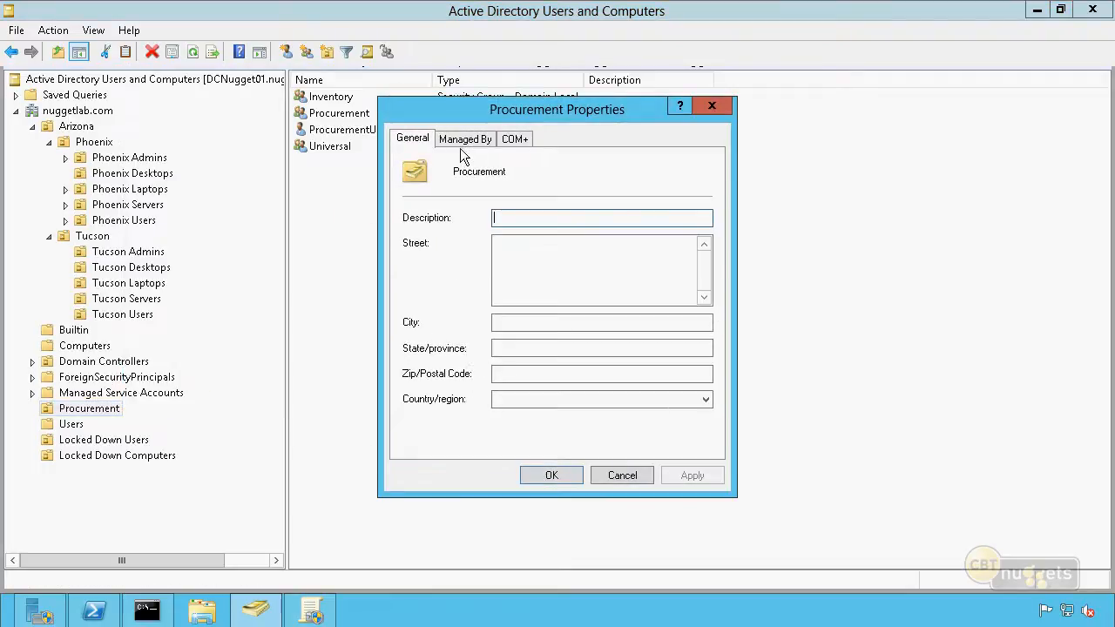
left_click(466, 141)
left_click(521, 142)
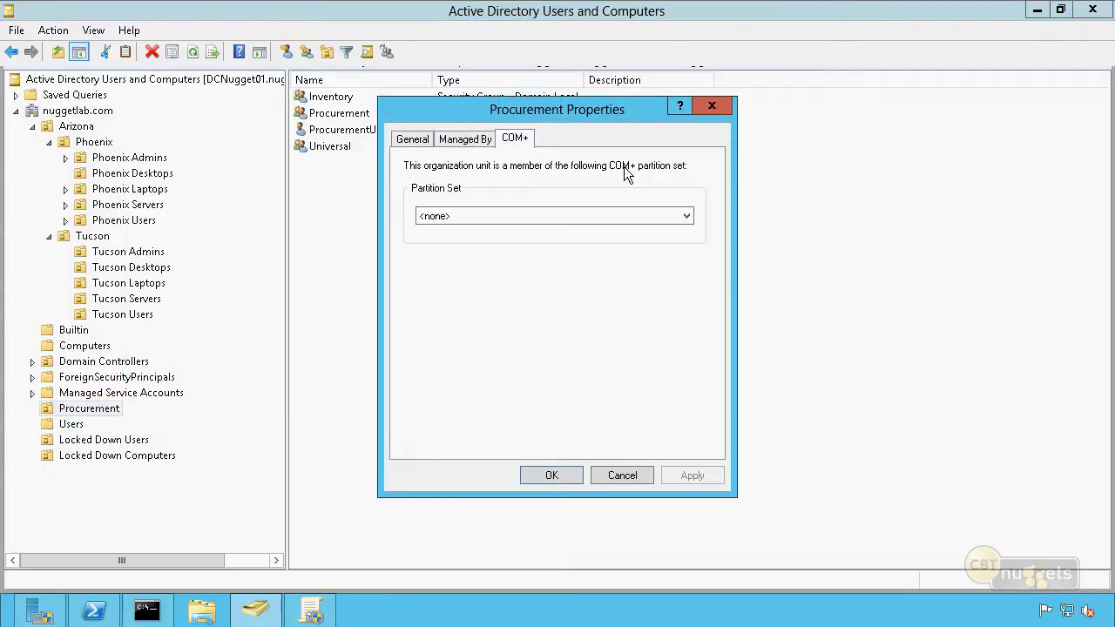
left_click(412, 141)
left_click(488, 140)
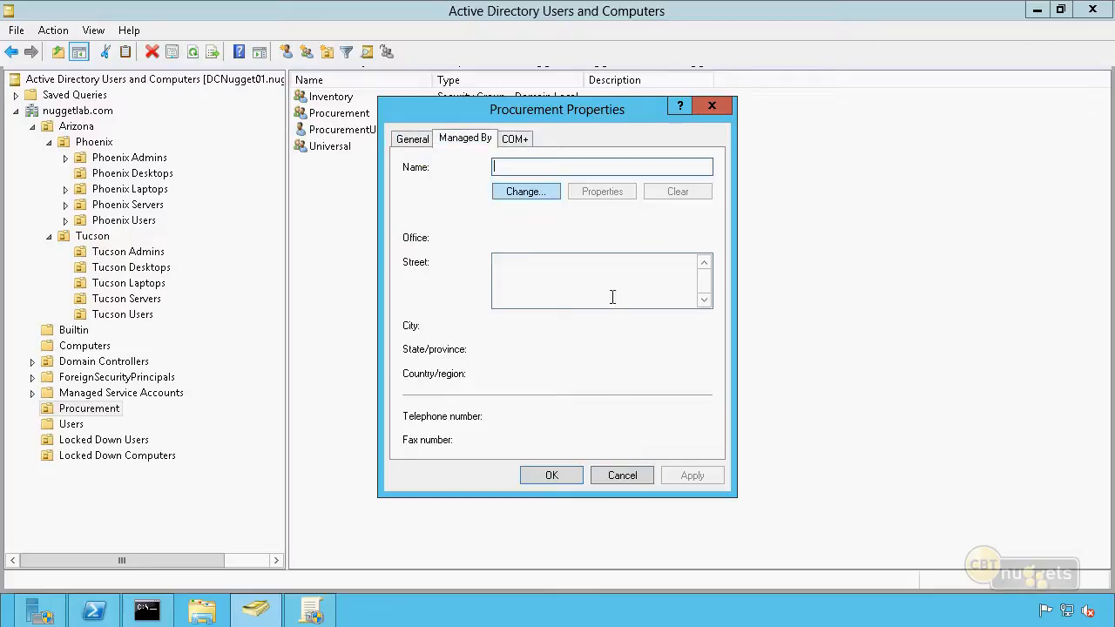
left_click(621, 475)
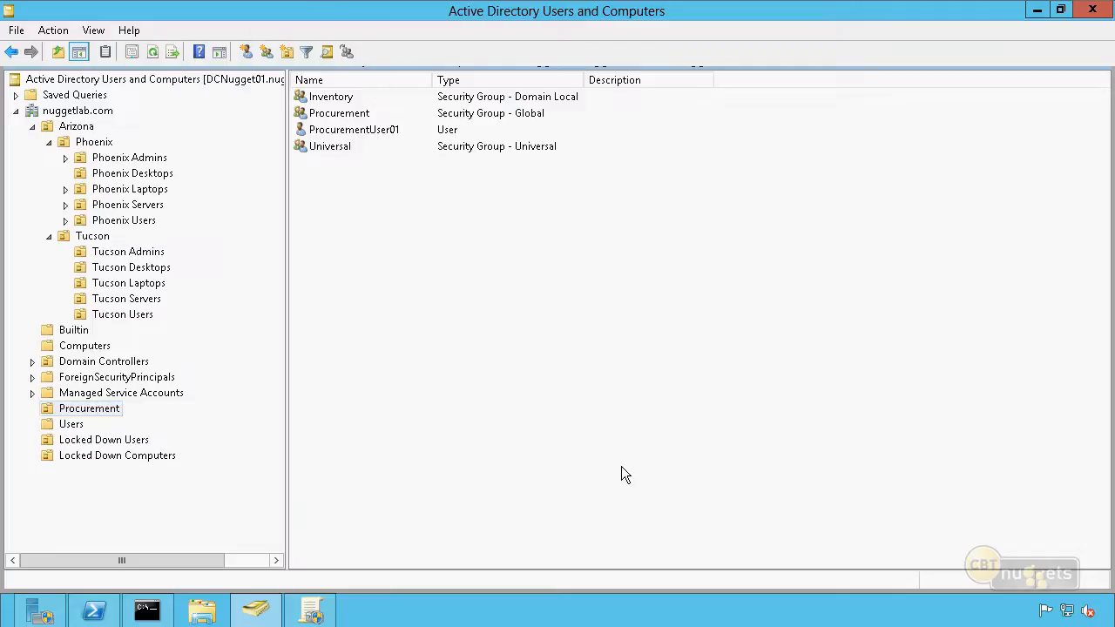
Enable Advanced Features and turn off accidental deletion protection for the Procurement organizational unit
left_click(89, 33)
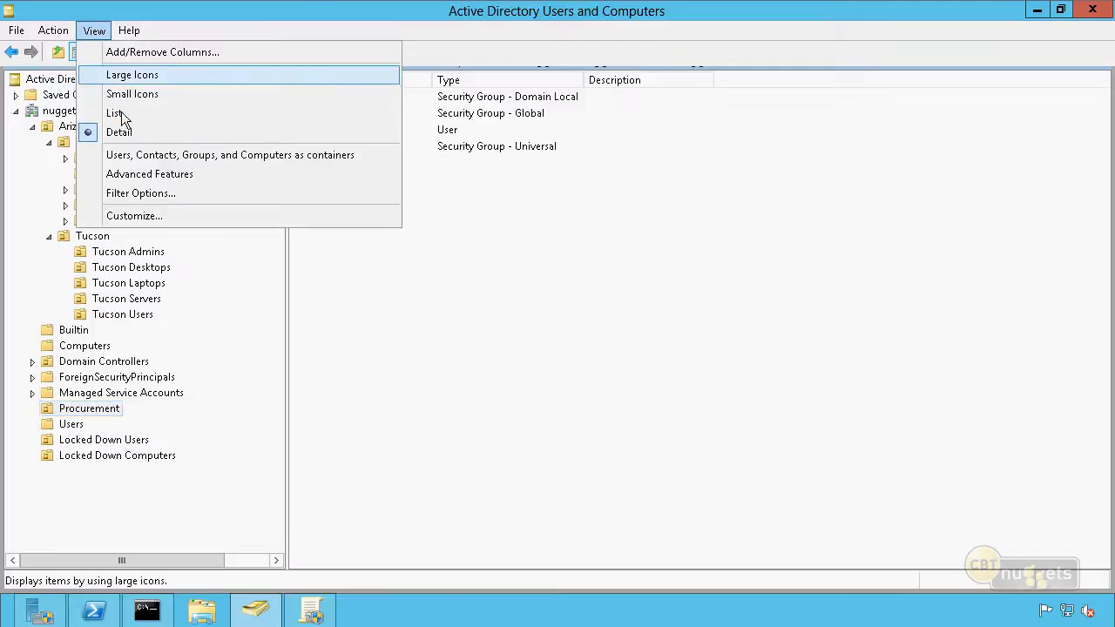
left_click(170, 173)
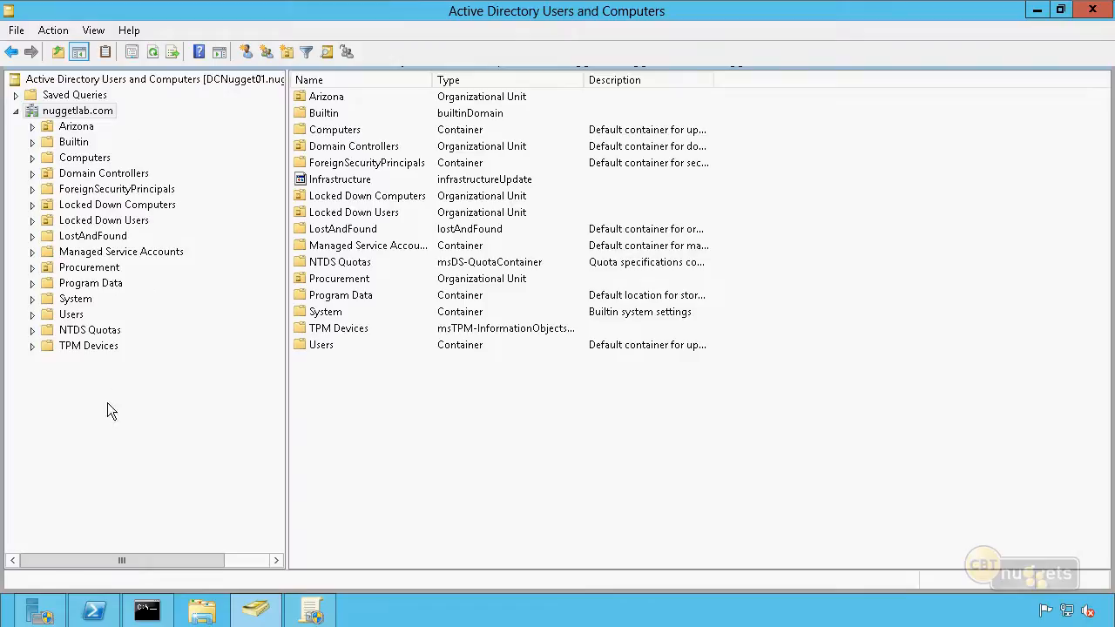
left_click(97, 272)
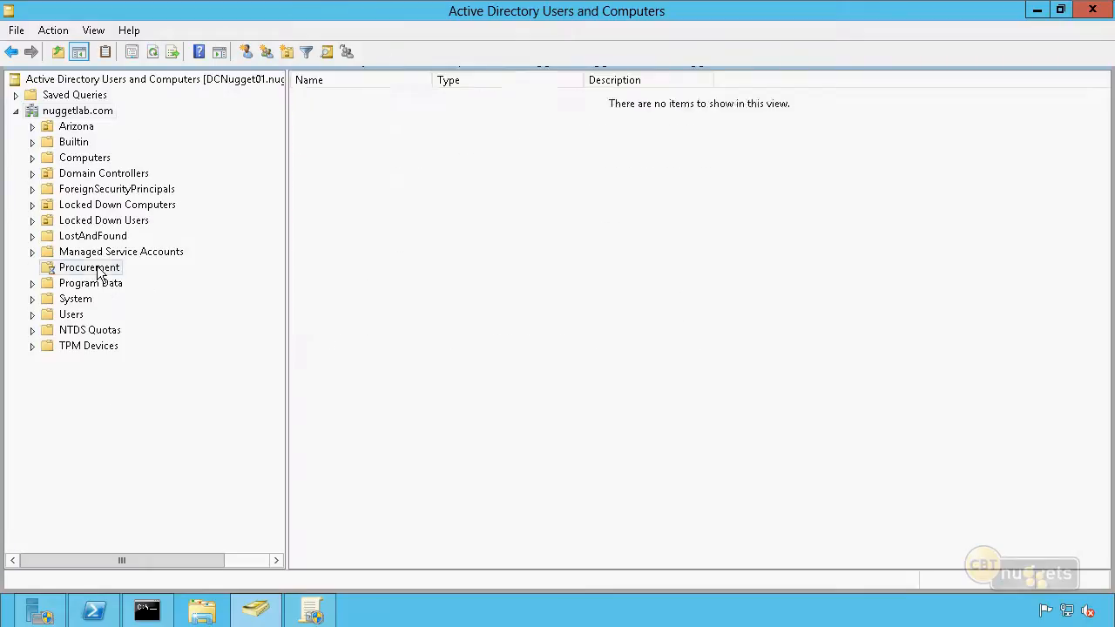
right_click(99, 273)
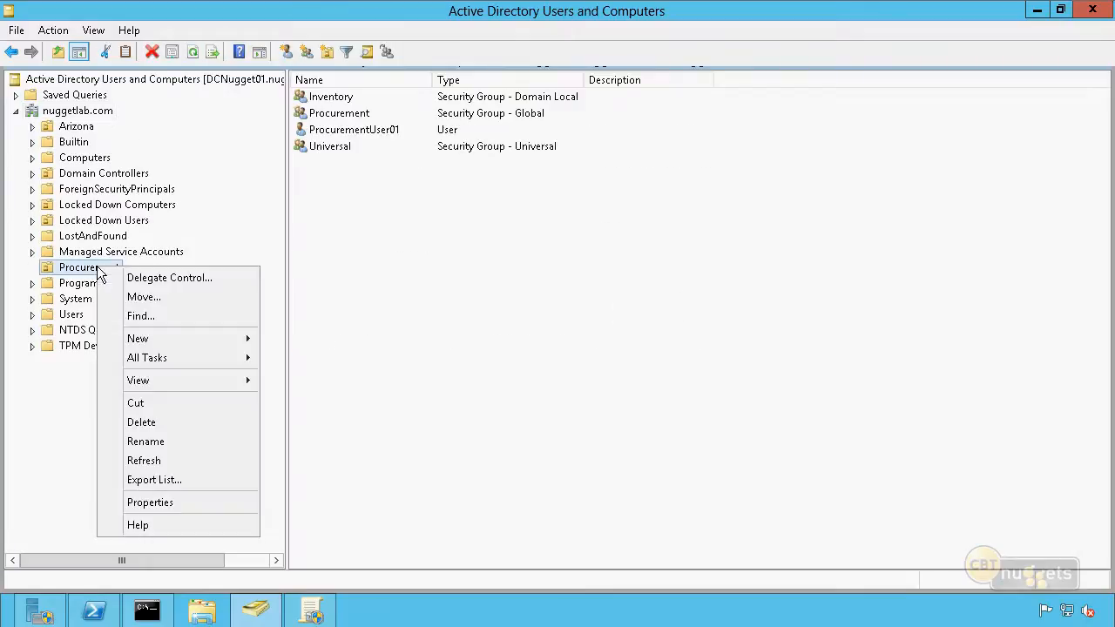
left_click(207, 502)
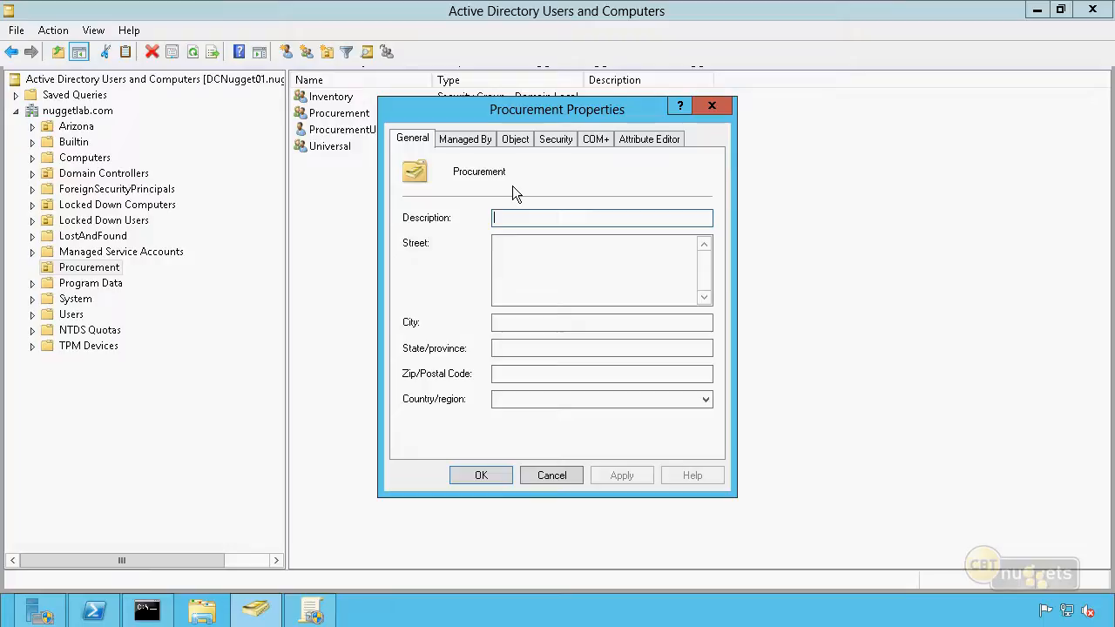
left_click(521, 142)
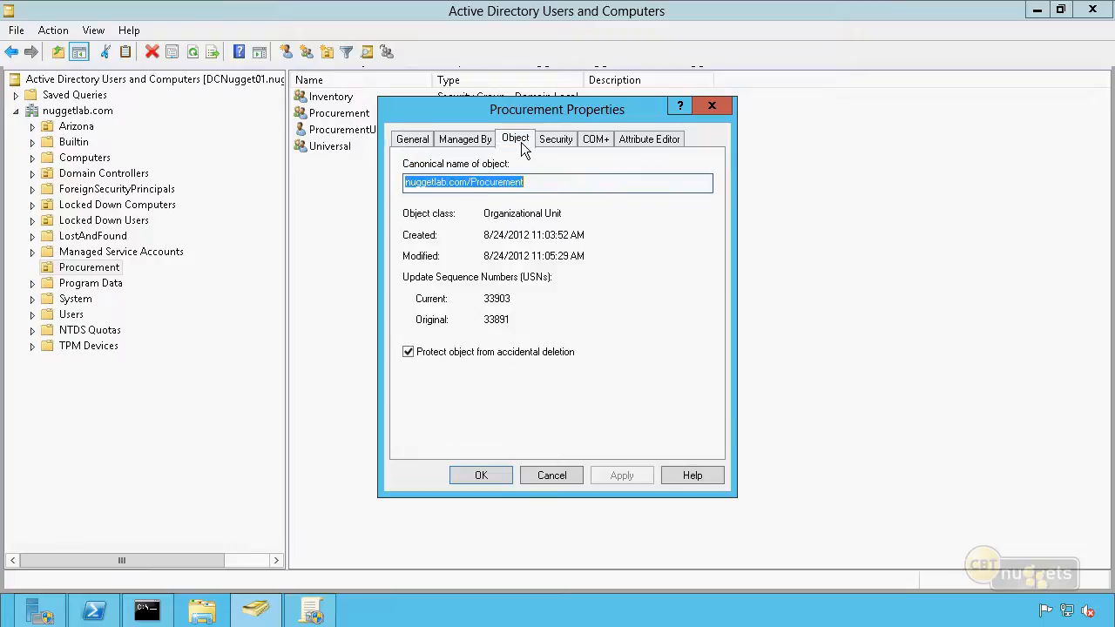
left_click(409, 351)
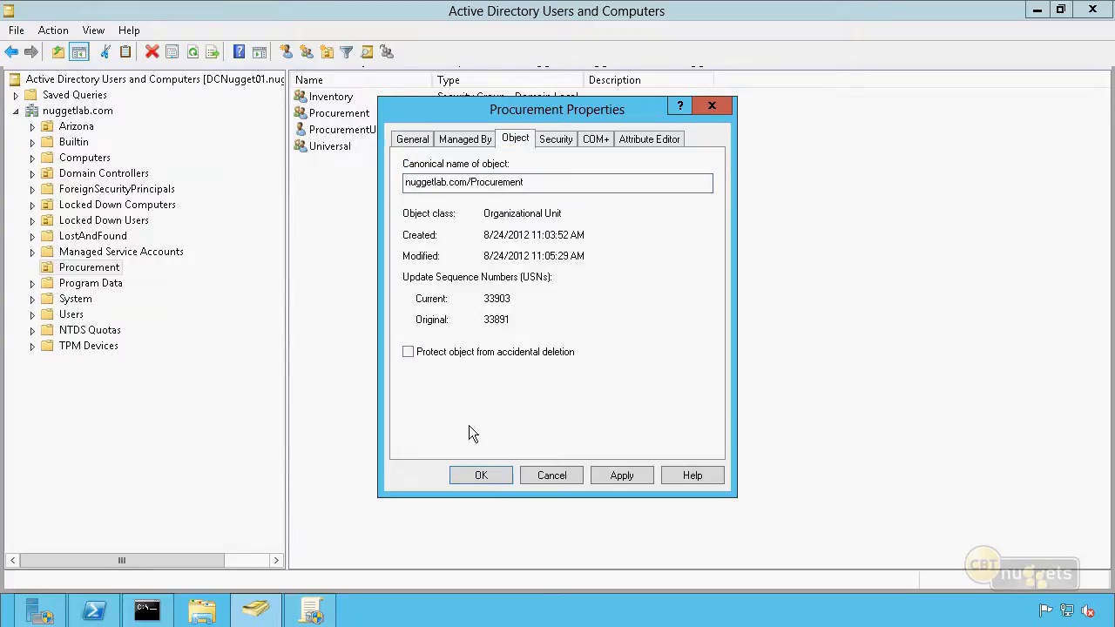
Delete the Procurement organizational unit with all the objects it contains, and turn Advanced Features off again
right_click(95, 267)
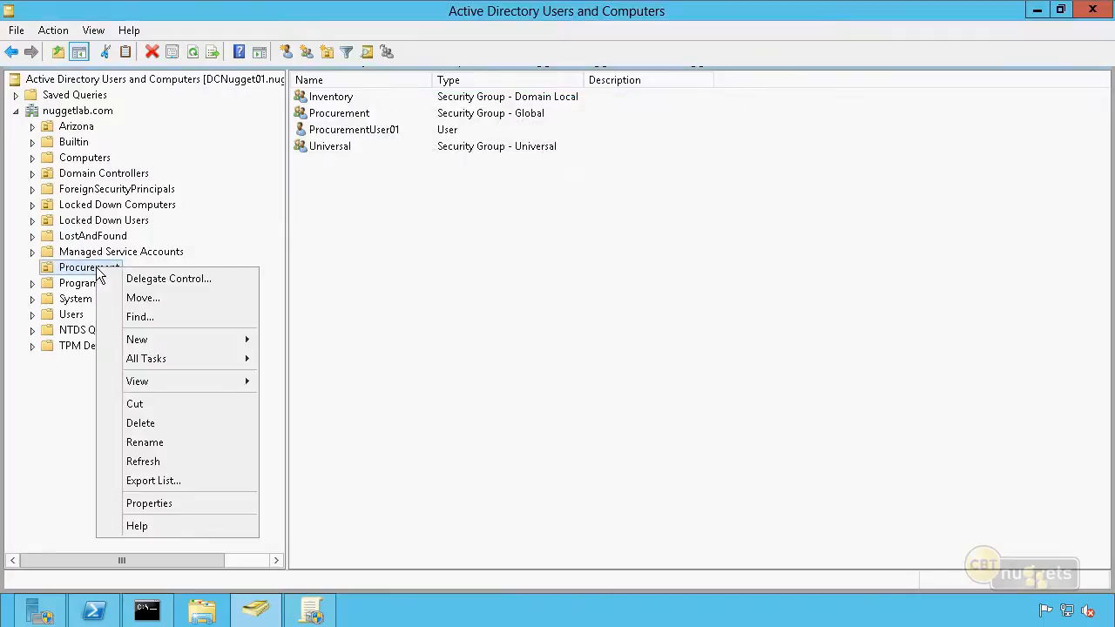
left_click(194, 424)
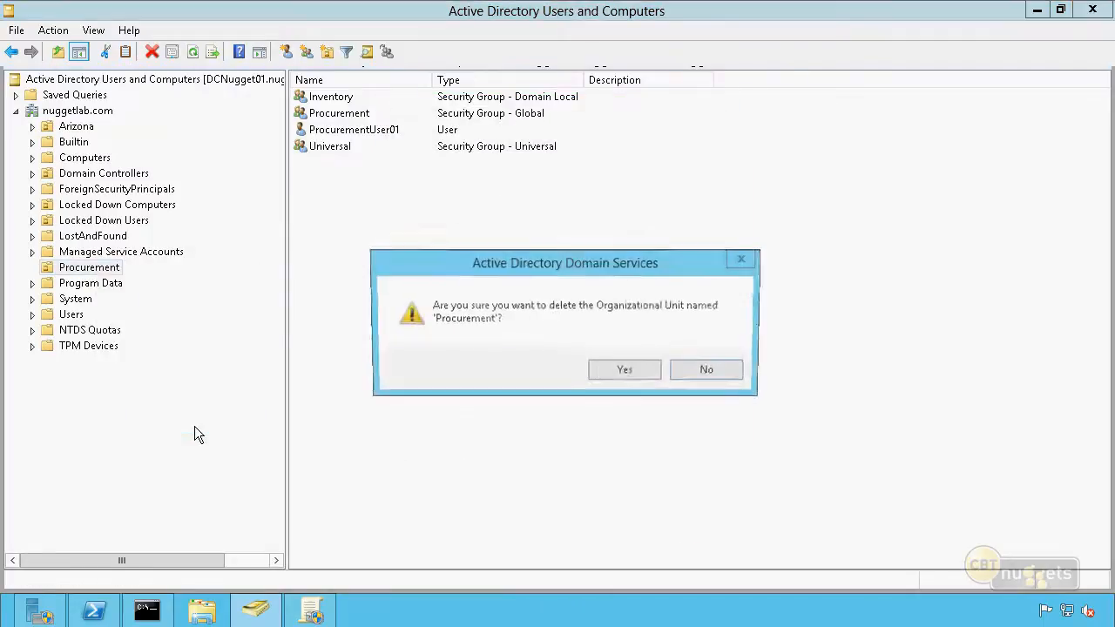
left_click(639, 370)
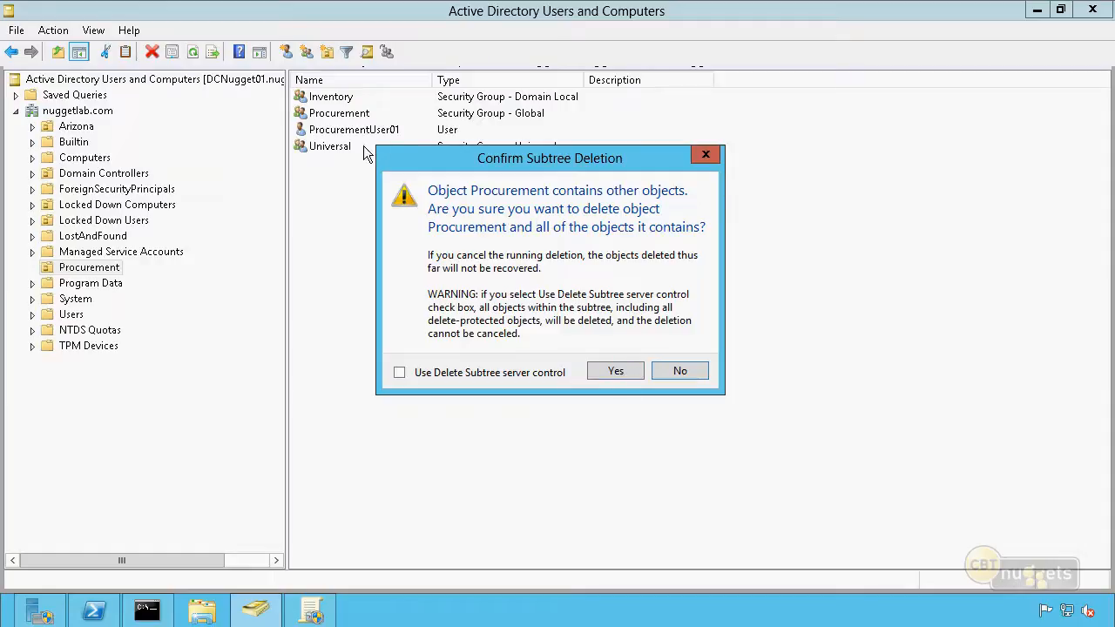
left_click(634, 375)
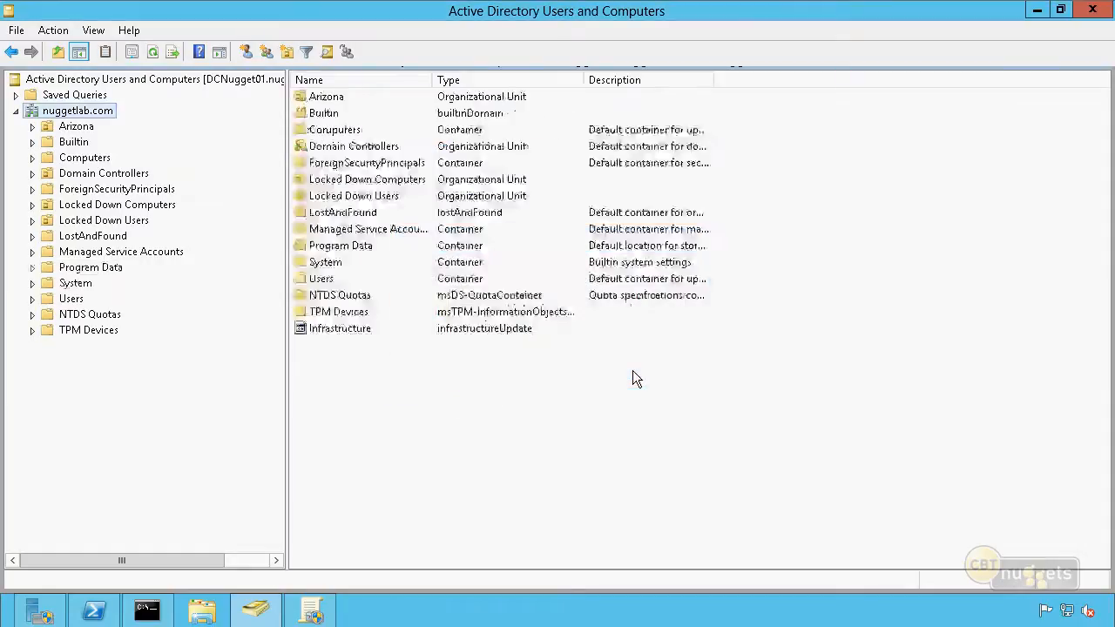
left_click(99, 32)
left_click(149, 176)
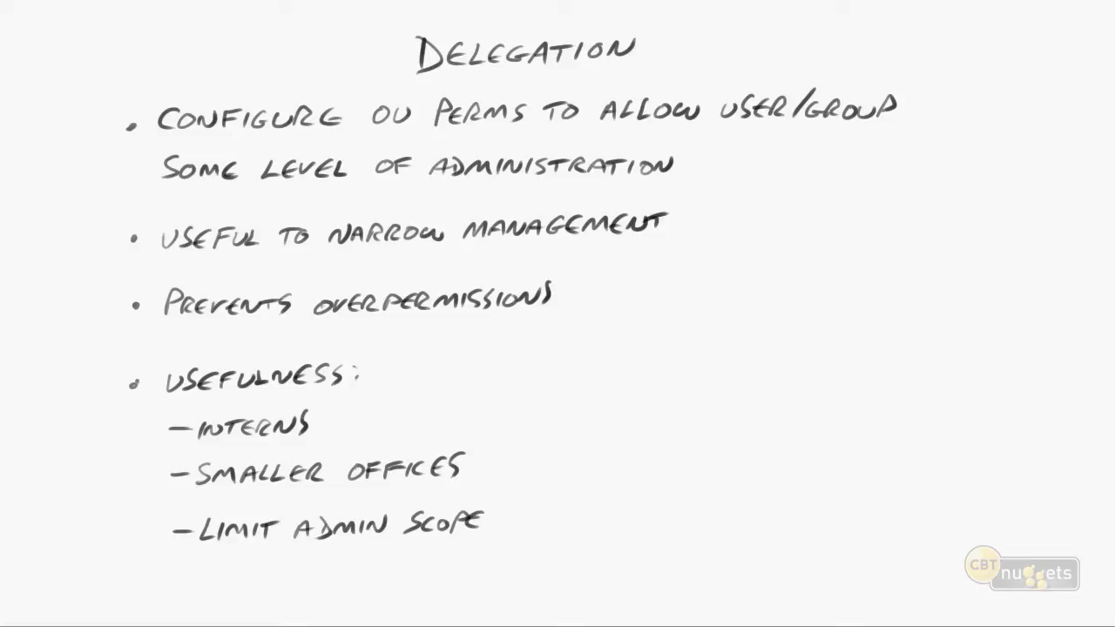
left_click_drag(420, 77, 636, 63)
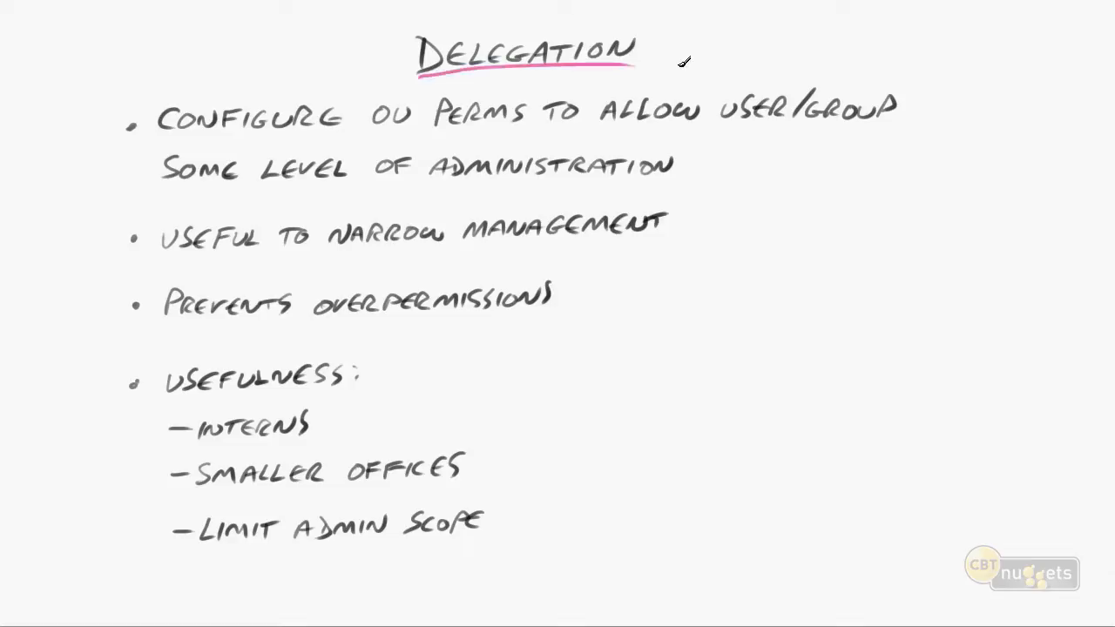
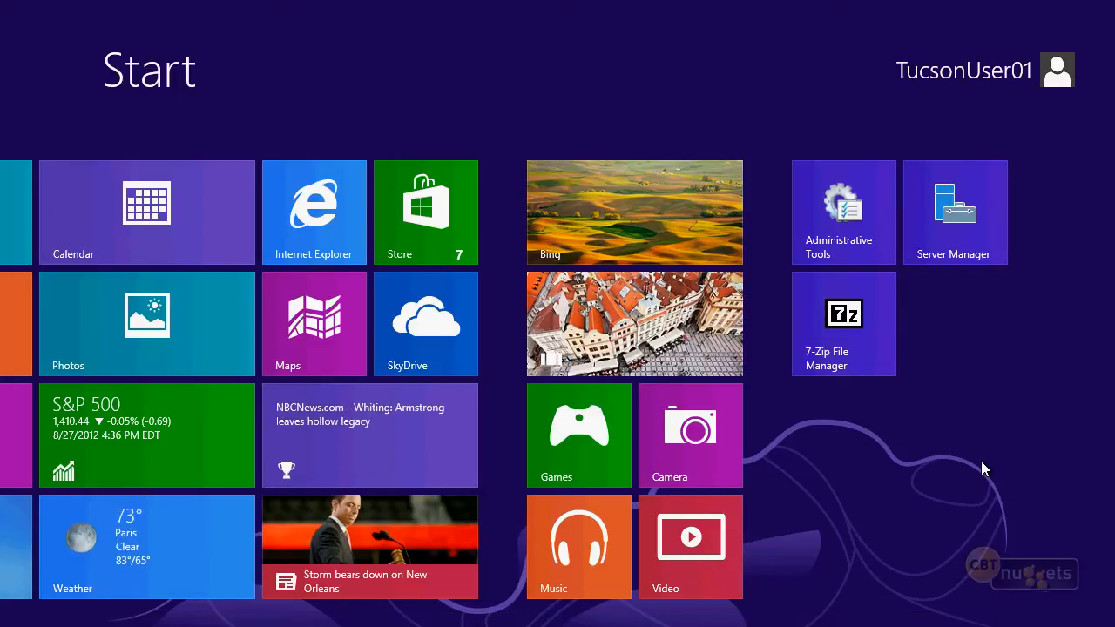
Open Active Directory Users and Computers from Administrative Tools on the Windows 8 client
left_click(852, 224)
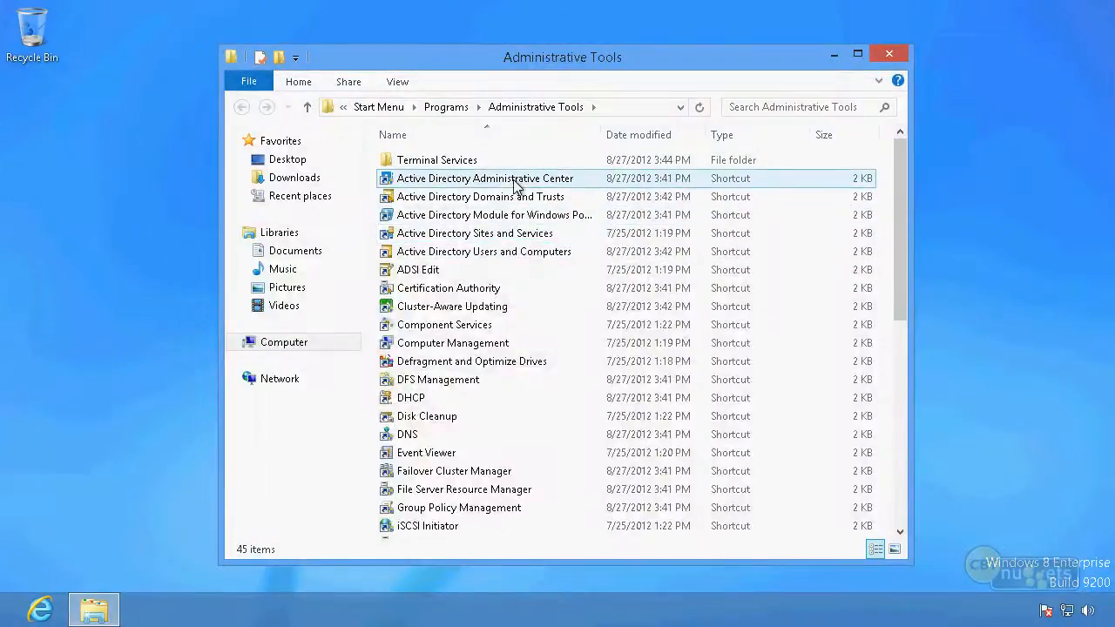
left_click(515, 252)
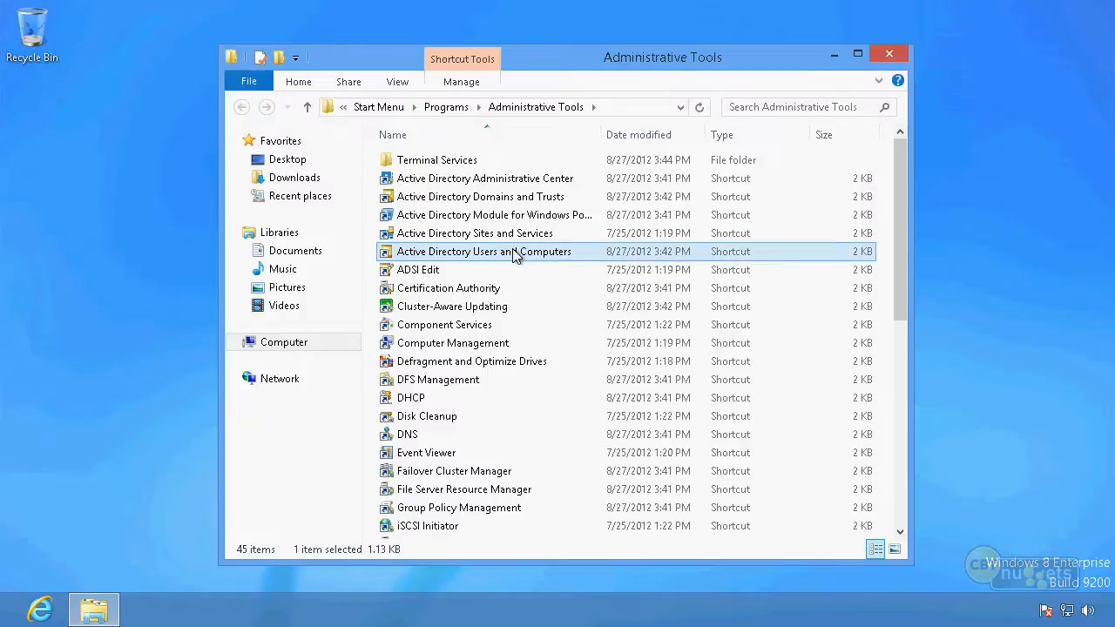
double_click(515, 252)
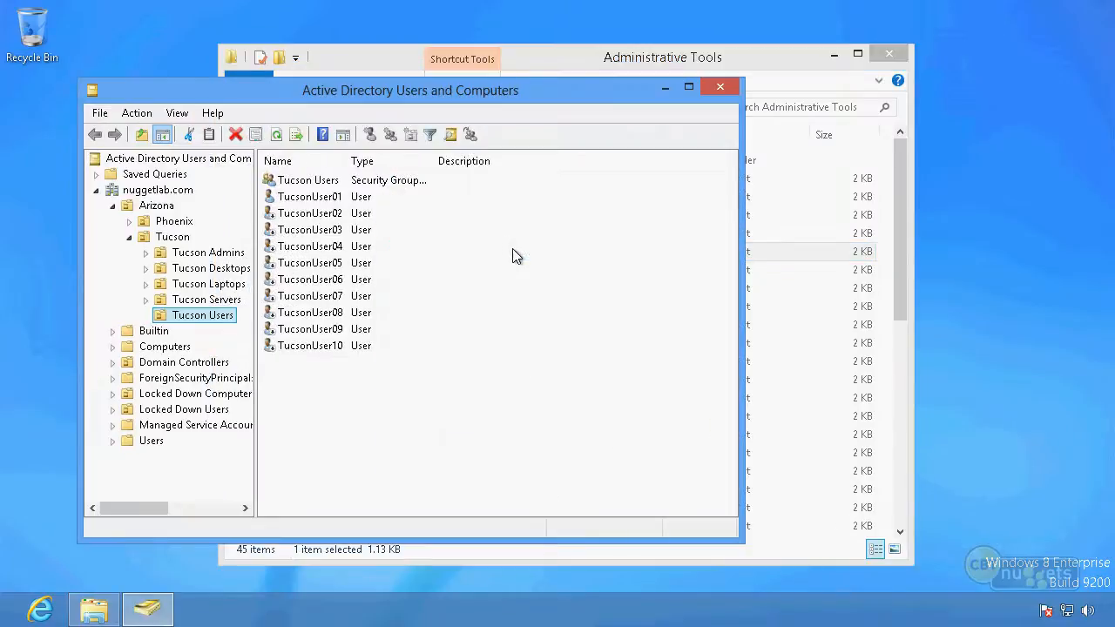
Try to reset TucsonUser02's password from TucsonUser01's session by entering and confirming a new account password
left_click(340, 200)
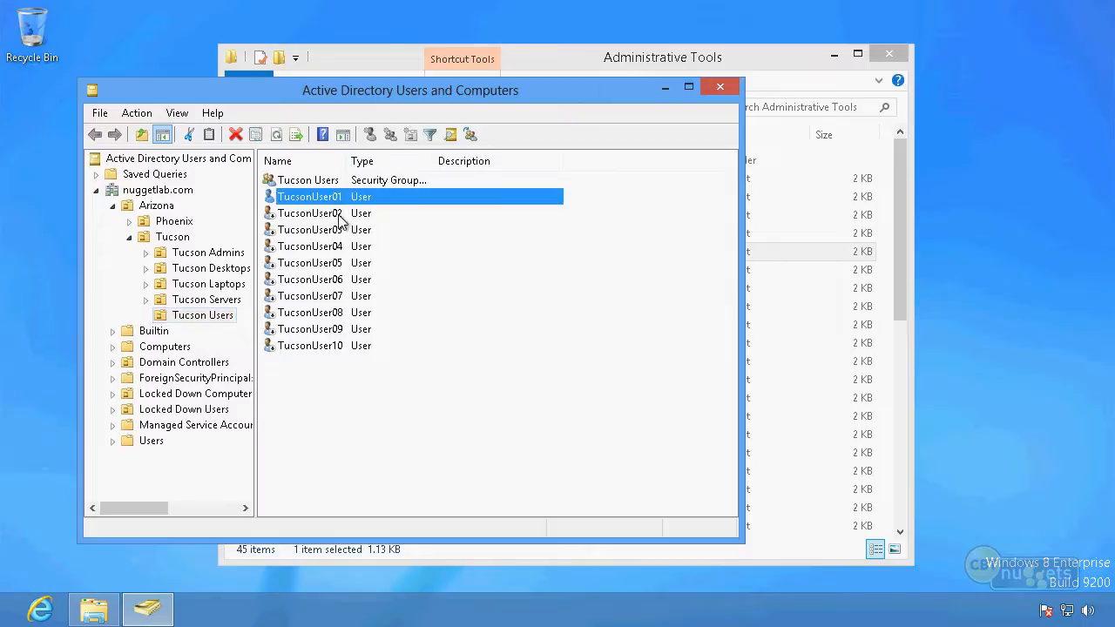
left_click(340, 218)
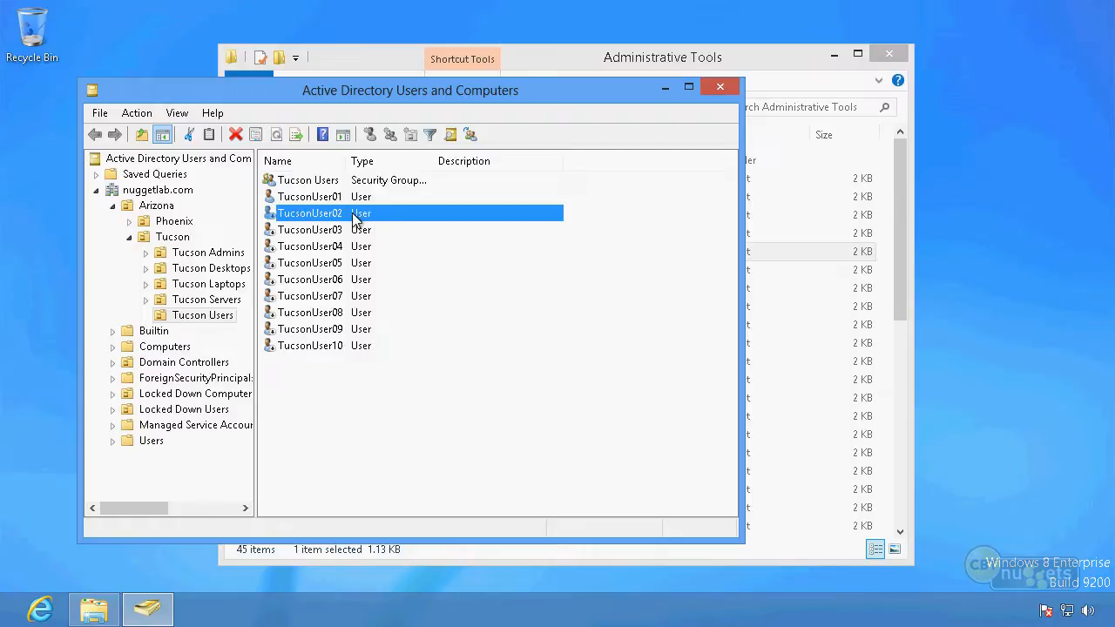
right_click(356, 220)
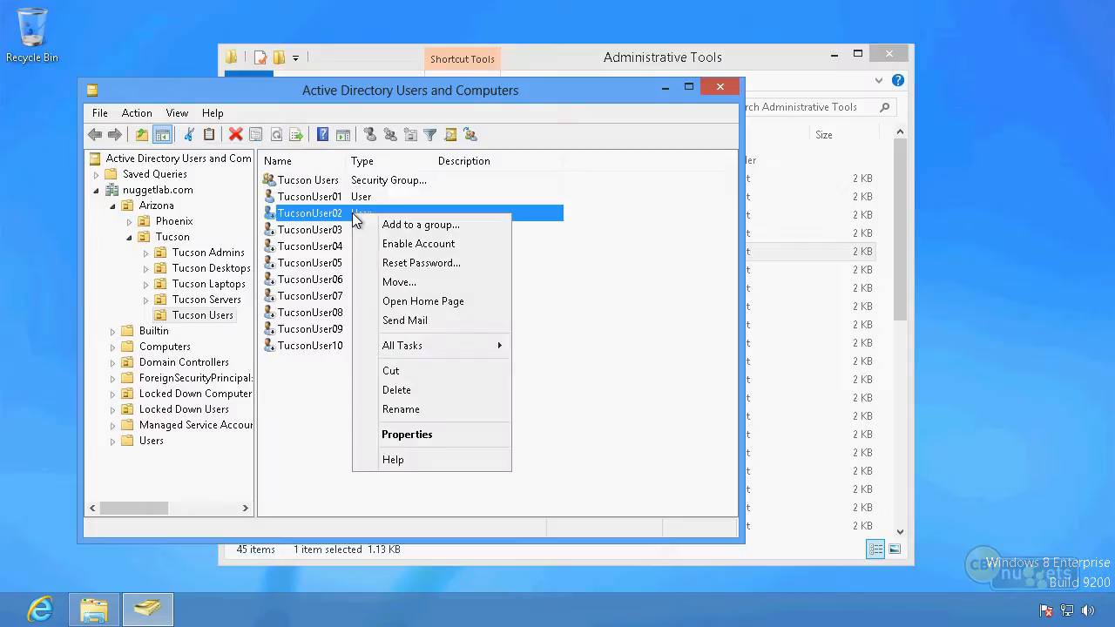
left_click(430, 262)
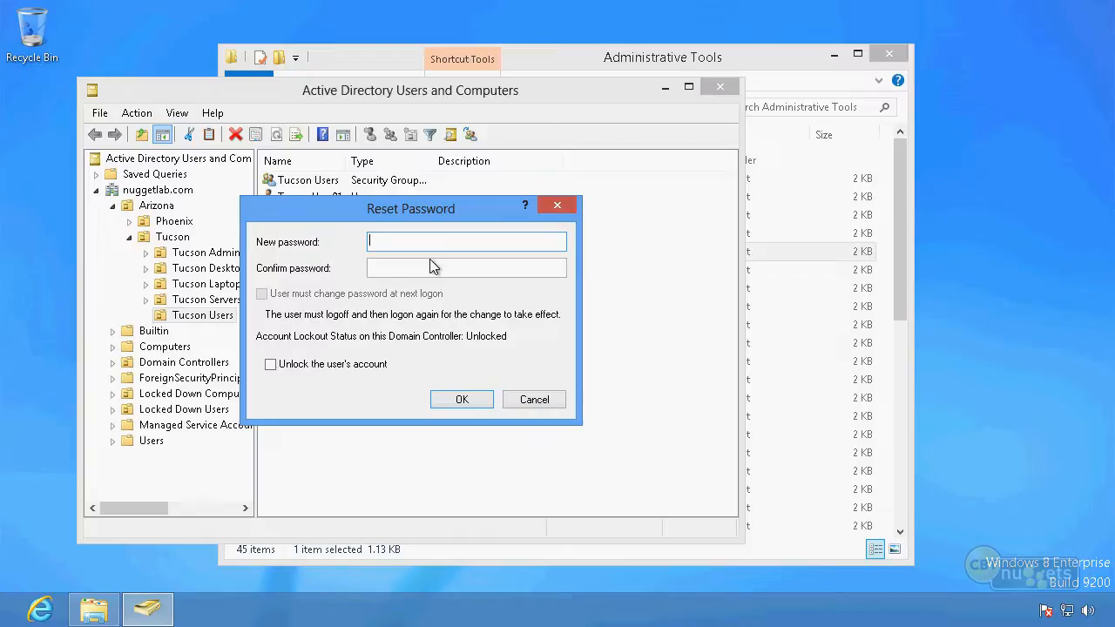
type("Pa$$w0rd")
key("Tab")
type("Pa$$w0rd")
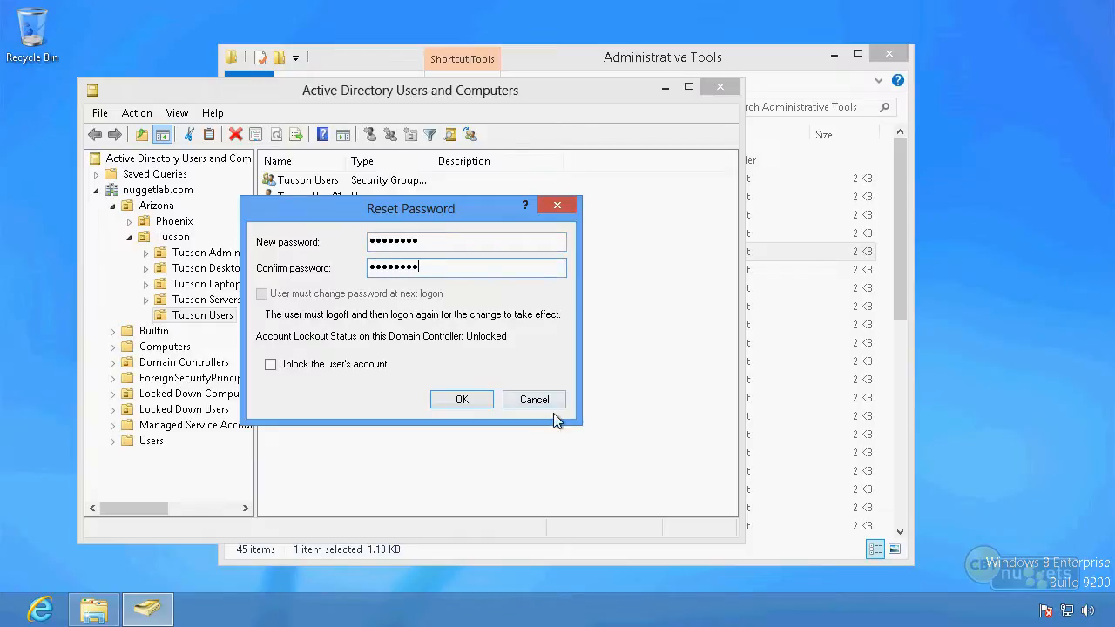
left_click(485, 400)
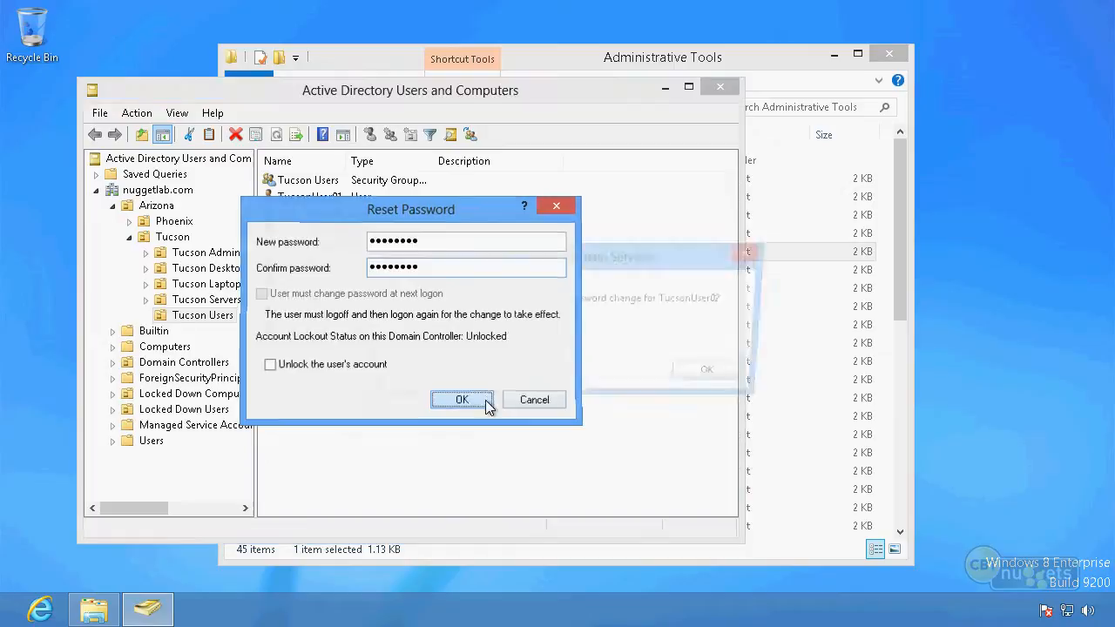
left_click(702, 377)
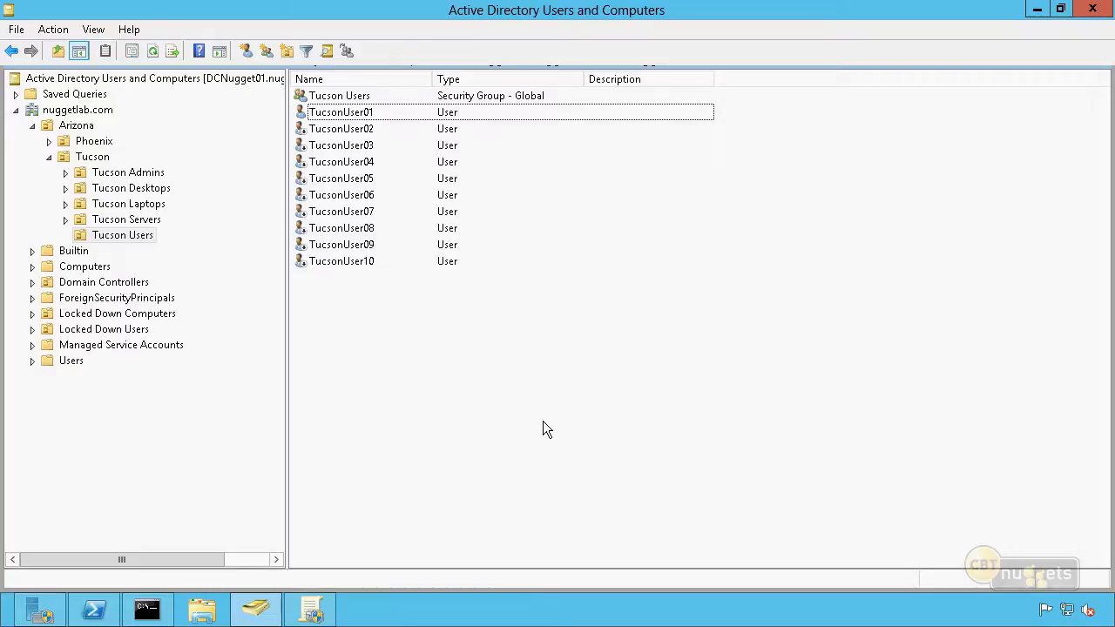
Start the Delegation of Control Wizard for the Tucson Users organizational unit on the server and add TucsonUser01 as the delegate
left_click(145, 237)
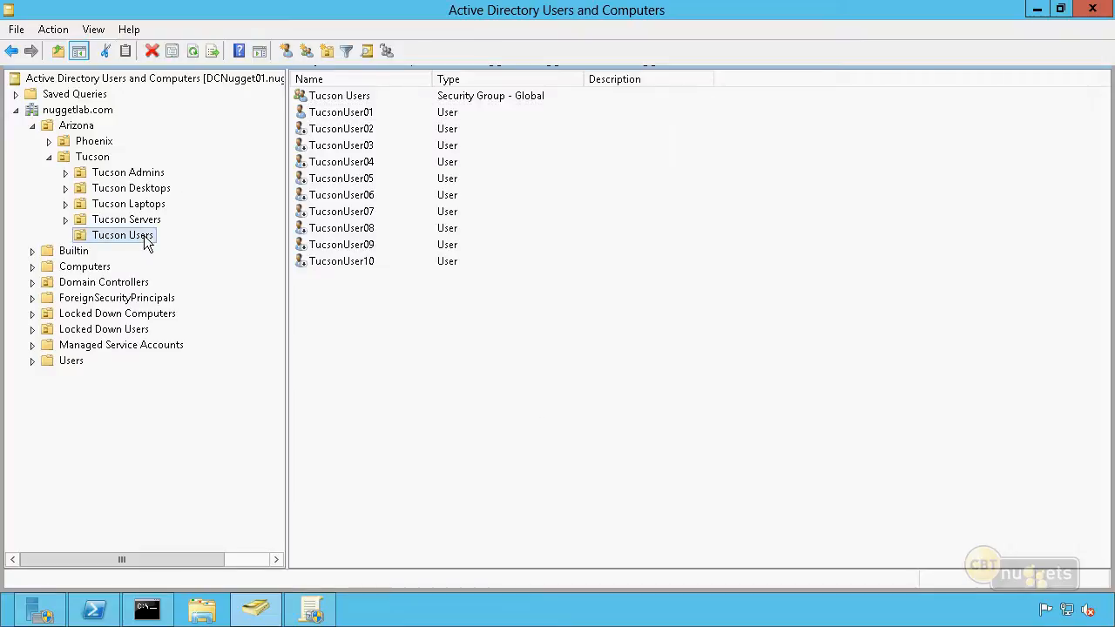
right_click(147, 242)
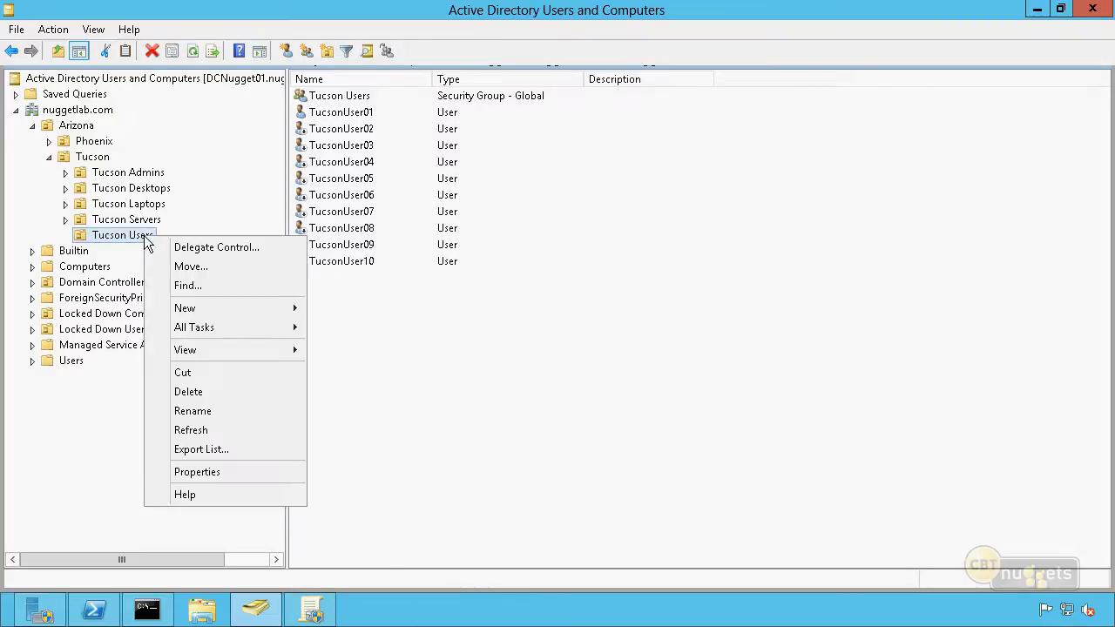
left_click(264, 251)
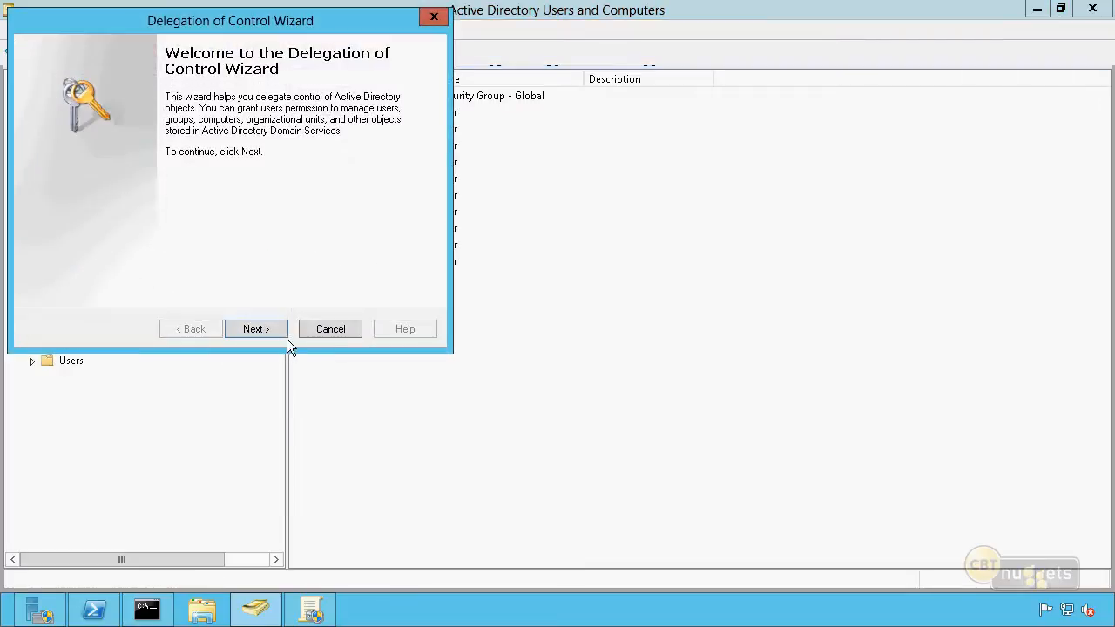
left_click(254, 331)
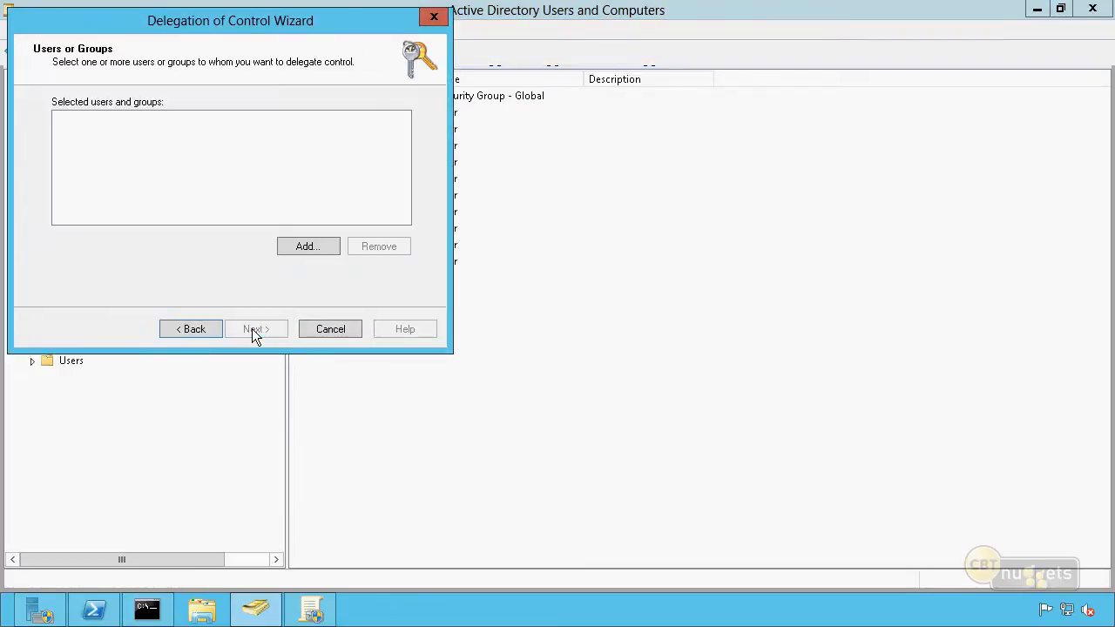
left_click(305, 248)
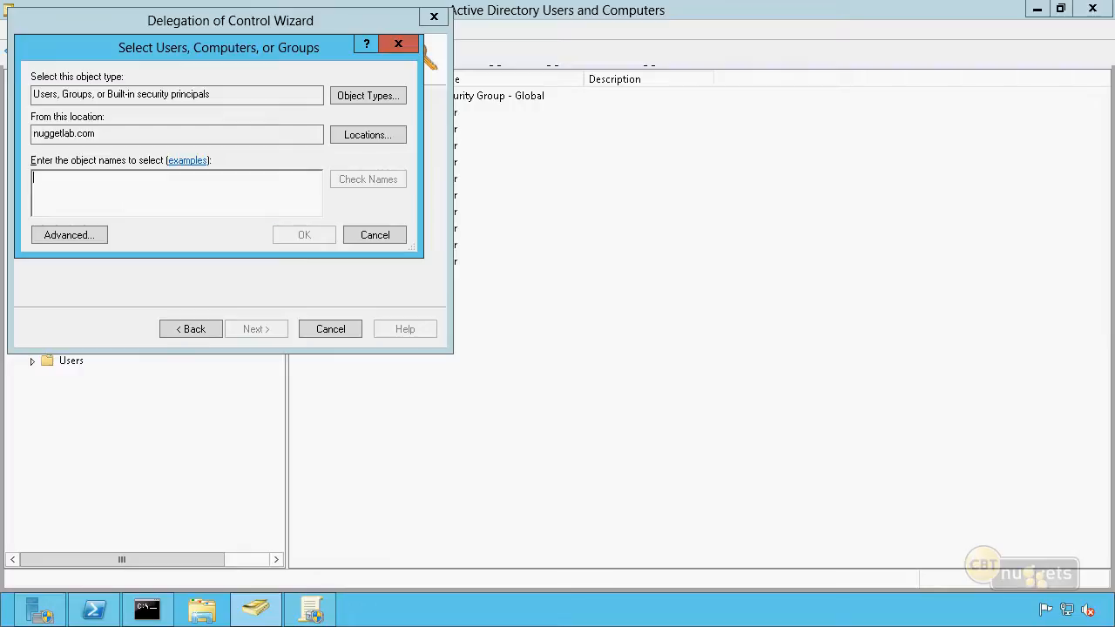
type("tucsonusero1")
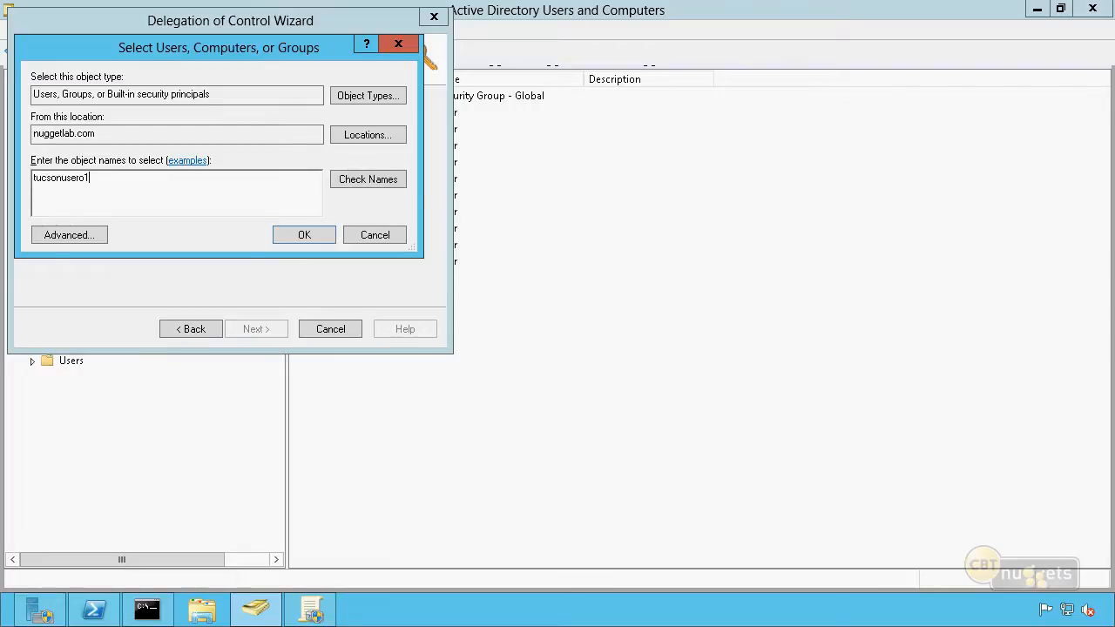
key("Return")
left_click(106, 272)
key("BackSpace")
type("01")
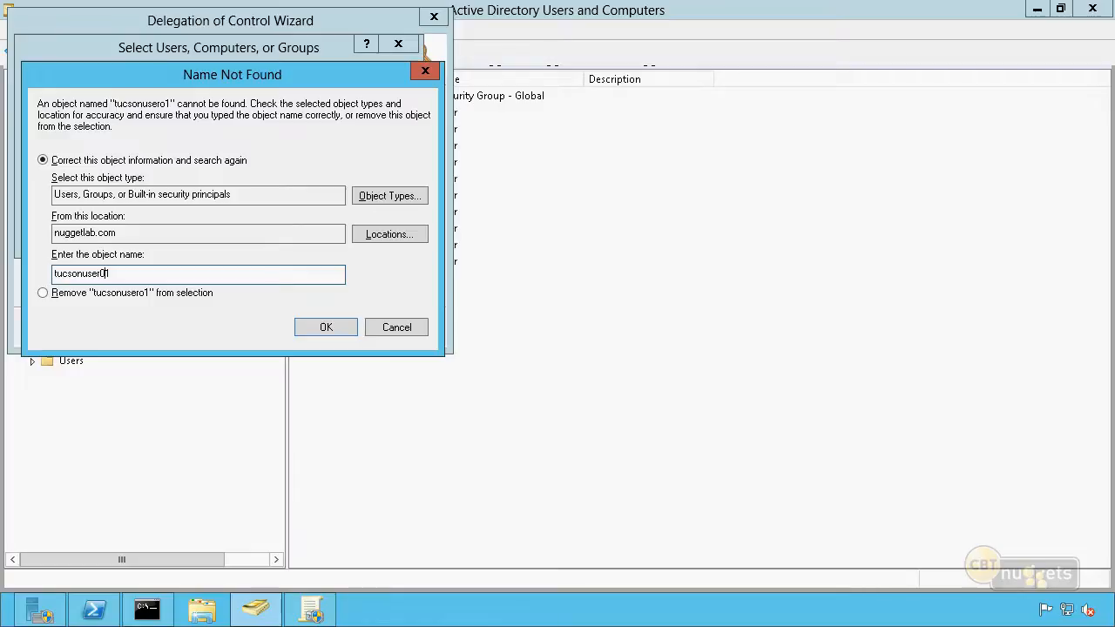
key("Return")
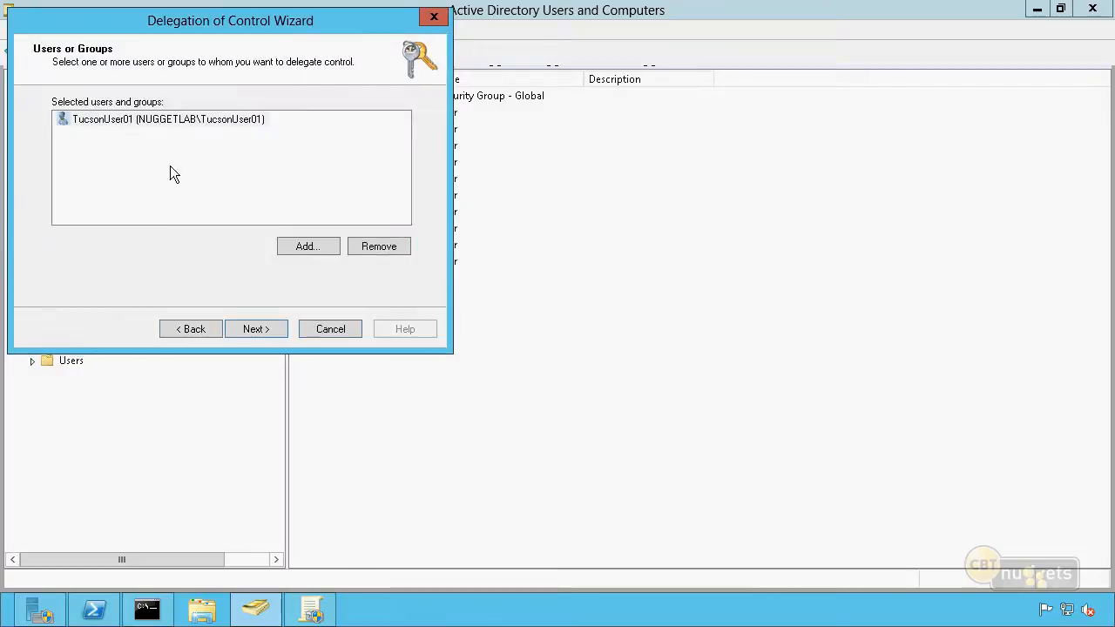
Delegate the common task "Reset user passwords and force password change at next logon" and finish the wizard
left_click(259, 330)
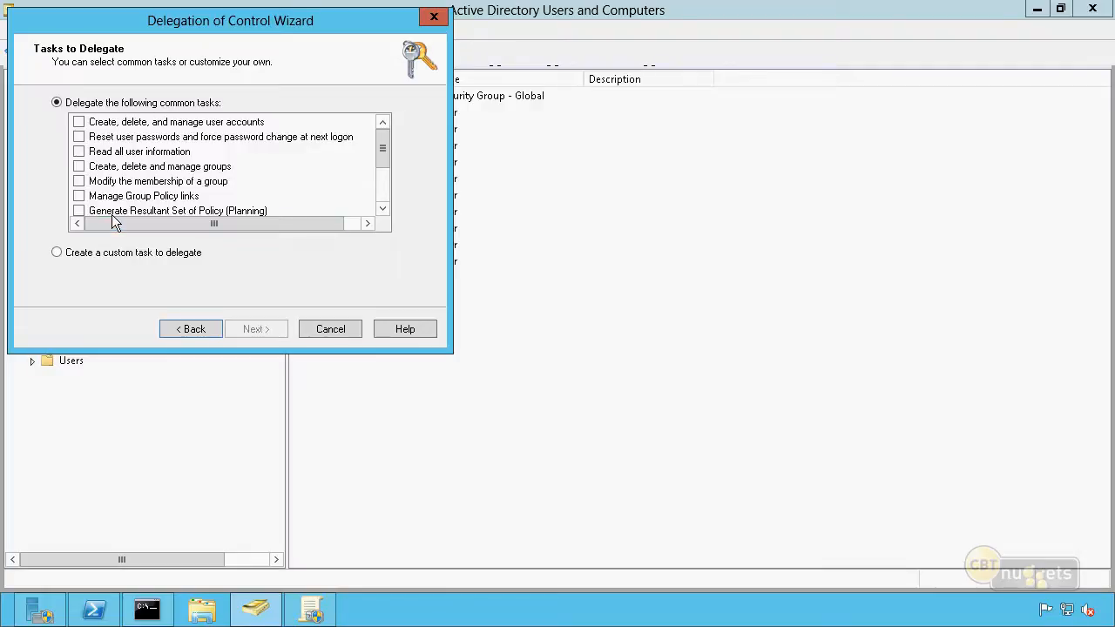
left_click(155, 127)
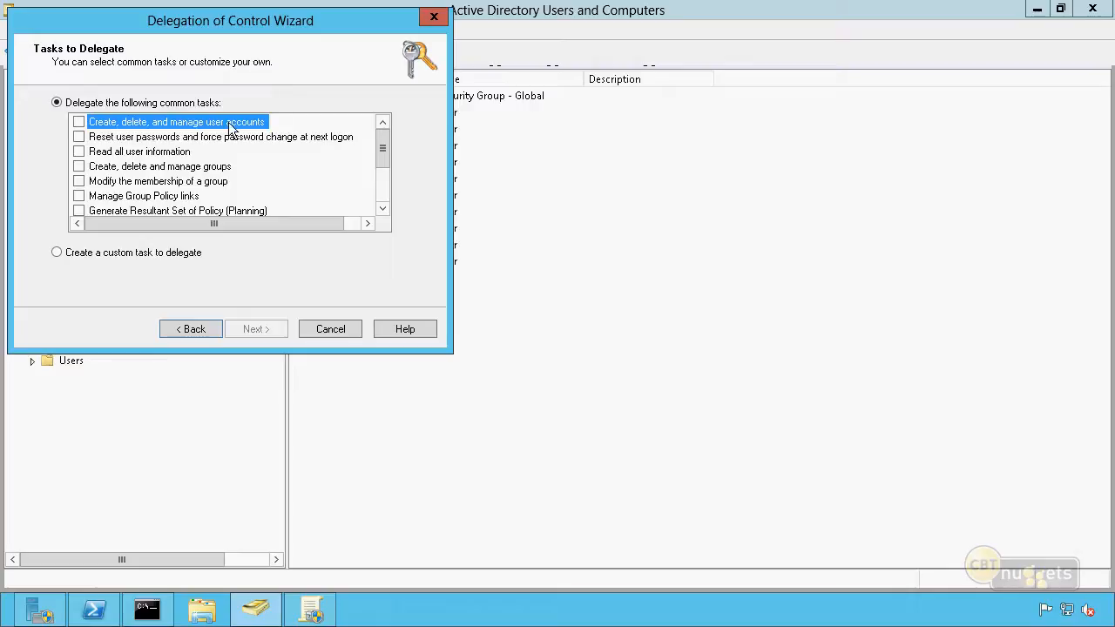
left_click(119, 139)
left_click(79, 137)
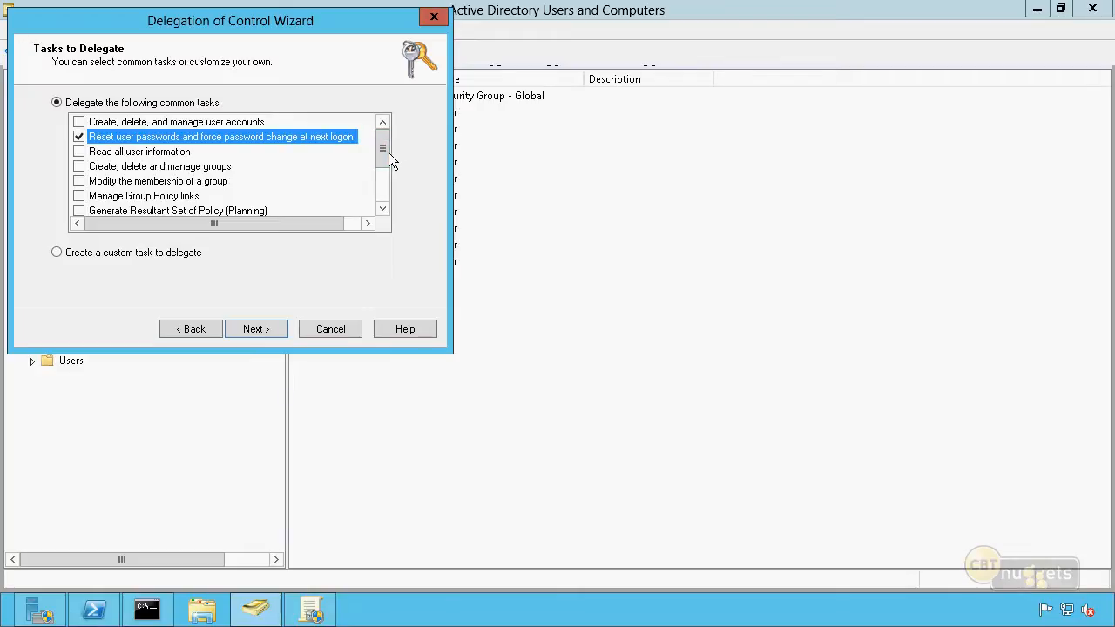
mouse_move(385, 153)
left_mouse_down()
mouse_move(377, 195)
mouse_move(380, 142)
left_mouse_up()
left_click(255, 329)
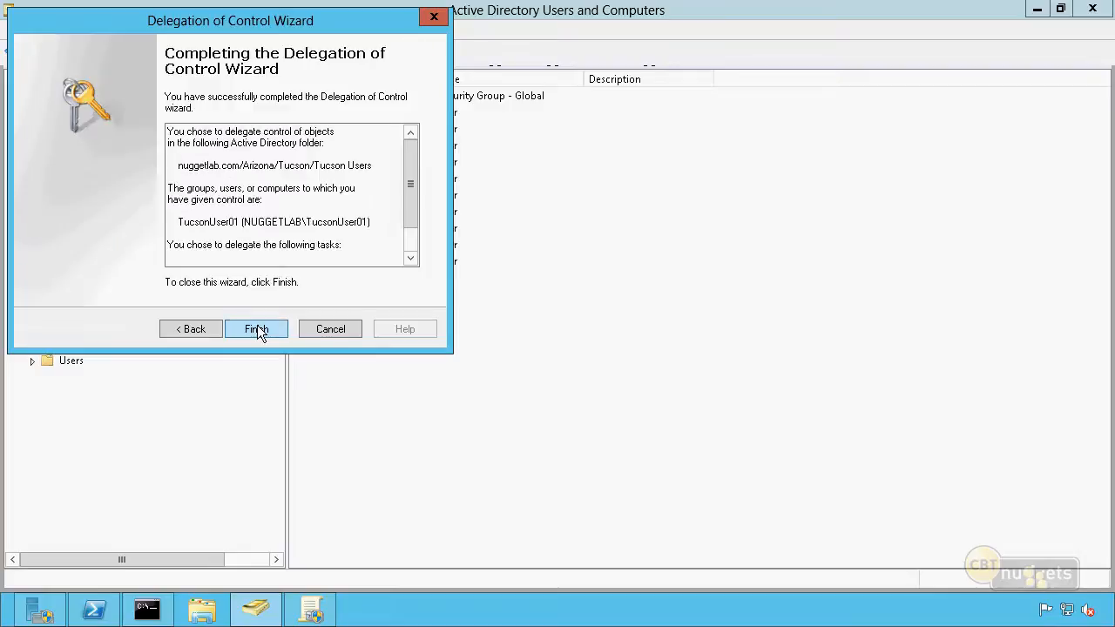
left_click(257, 329)
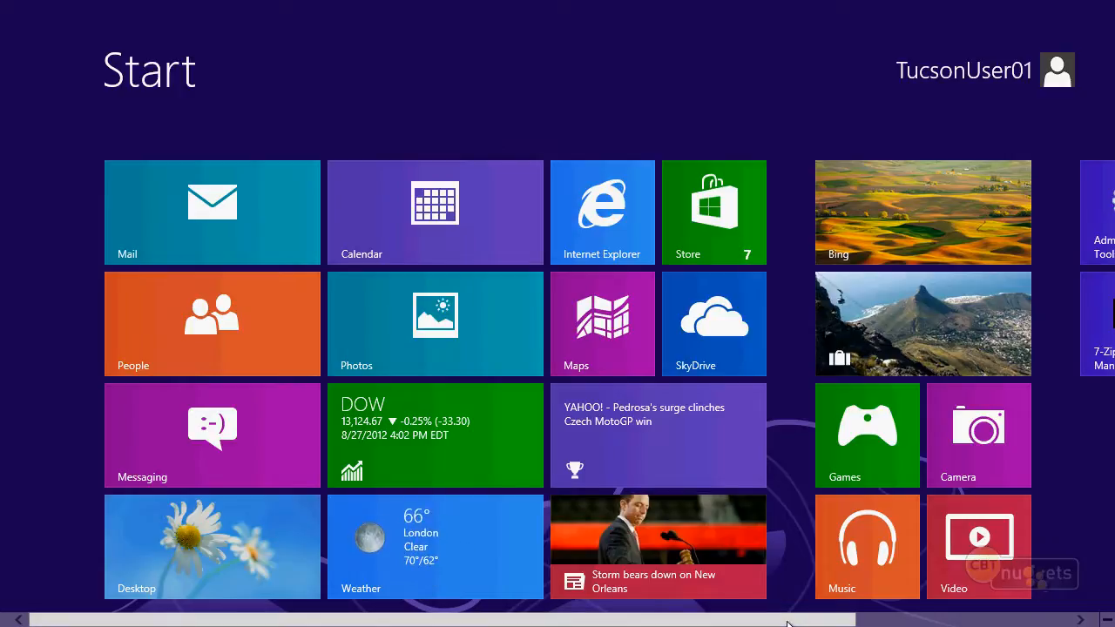
Return to TucsonUser01's Windows 8 session and reopen Active Directory Users and Computers from Administrative Tools
left_click_drag(787, 624, 1075, 613)
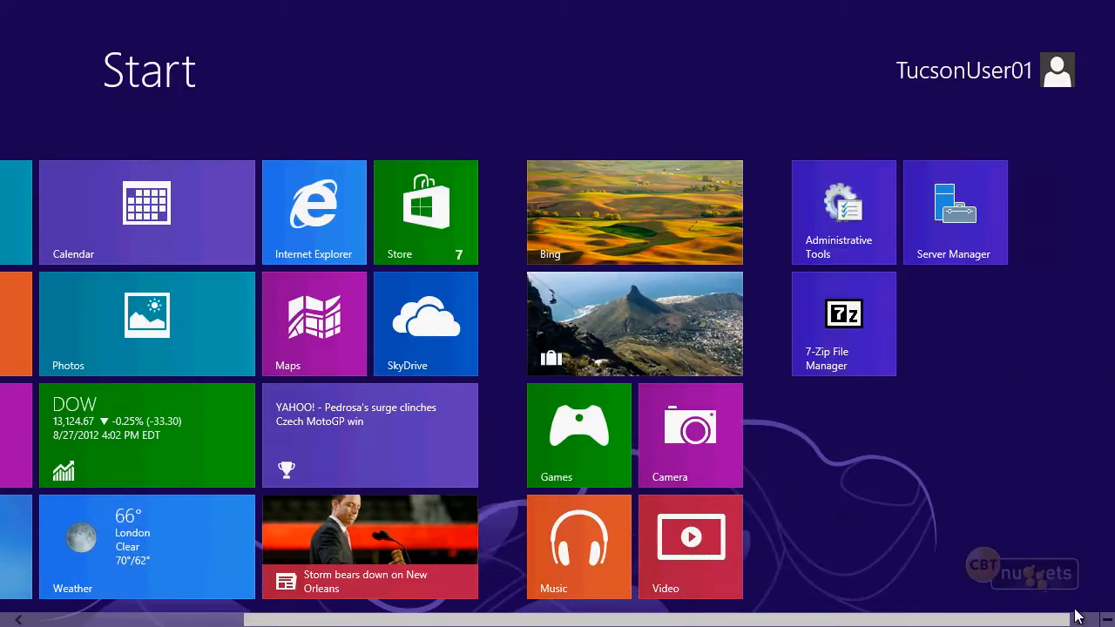
left_click(869, 239)
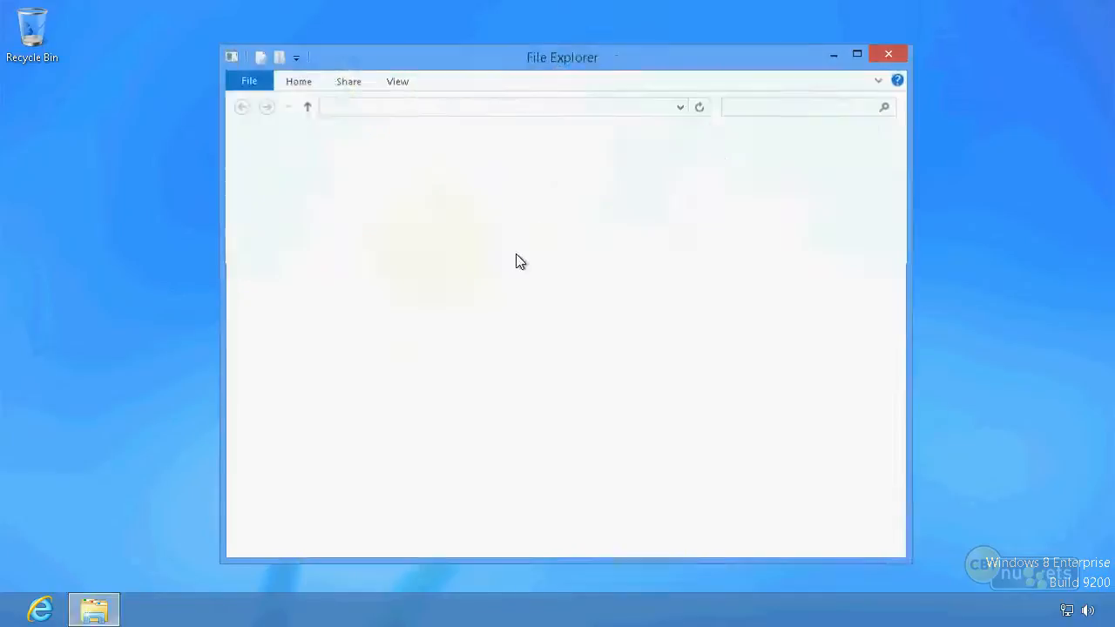
left_click(523, 259)
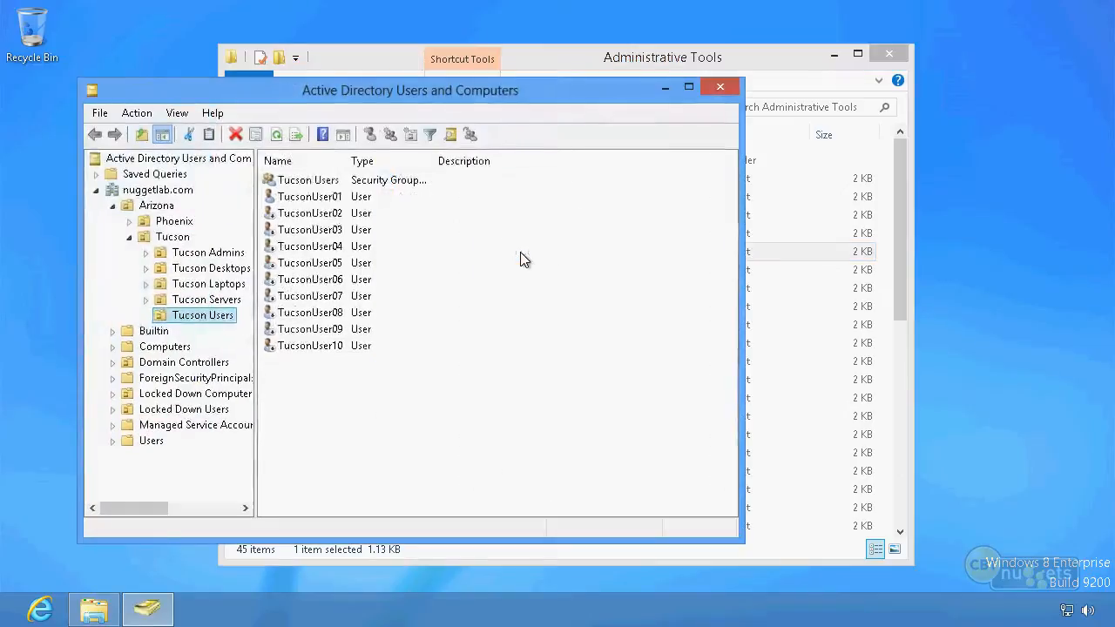
Reset TucsonUser02's password with a new, confirmed account password and without requiring a change at next logon
right_click(315, 219)
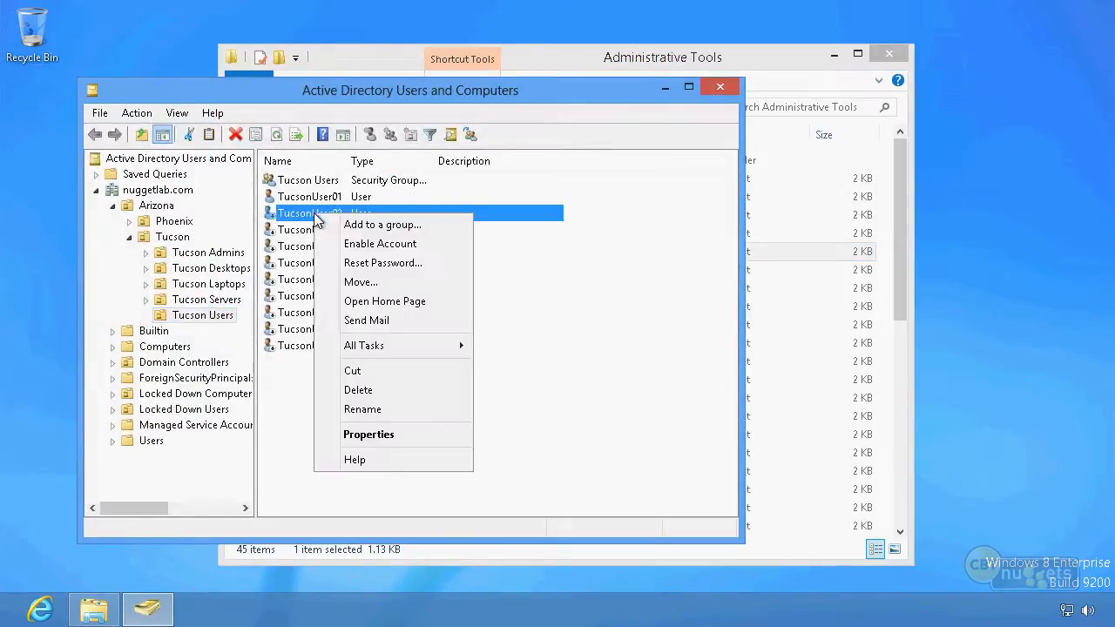
left_click(401, 264)
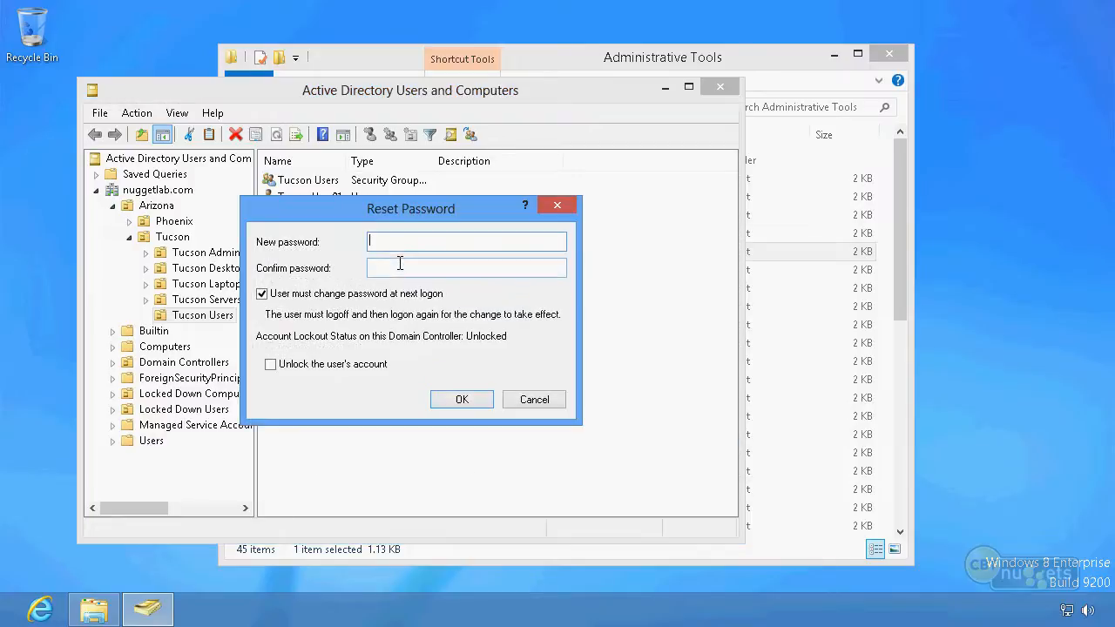
left_click(263, 294)
left_click(427, 242)
type("••••••••")
key("Tab")
type("••")
key("BackSpace")
key("BackSpace")
type("••••••••")
key("Return")
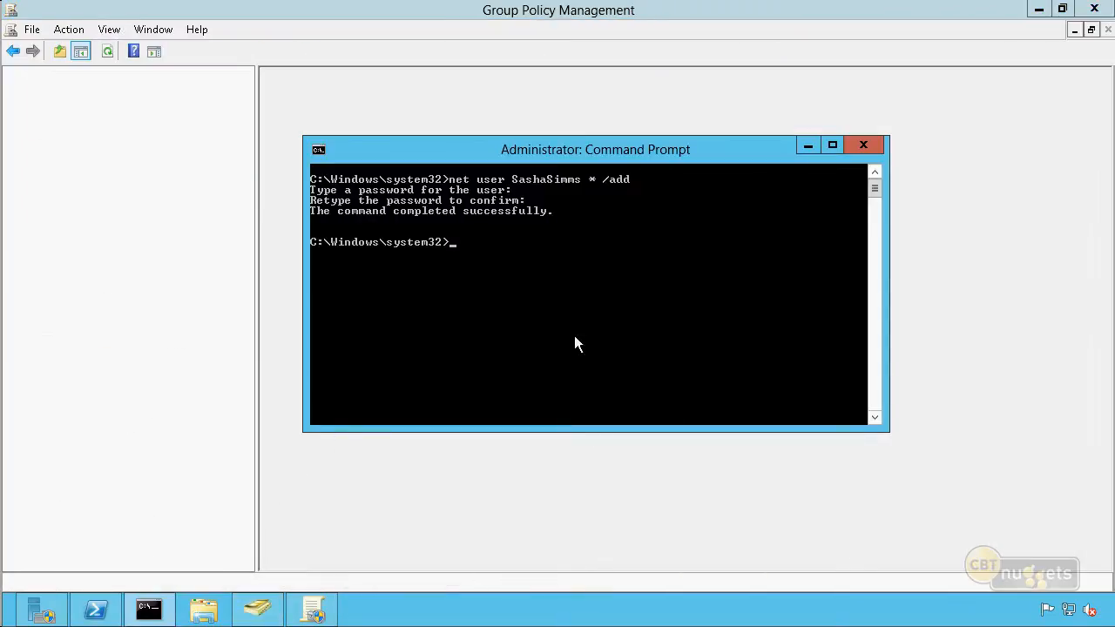
Close the Command Prompt, switch to Active Directory Users and Computers and start the Delegation of Control Wizard for the Tucson Users OU
left_click(863, 145)
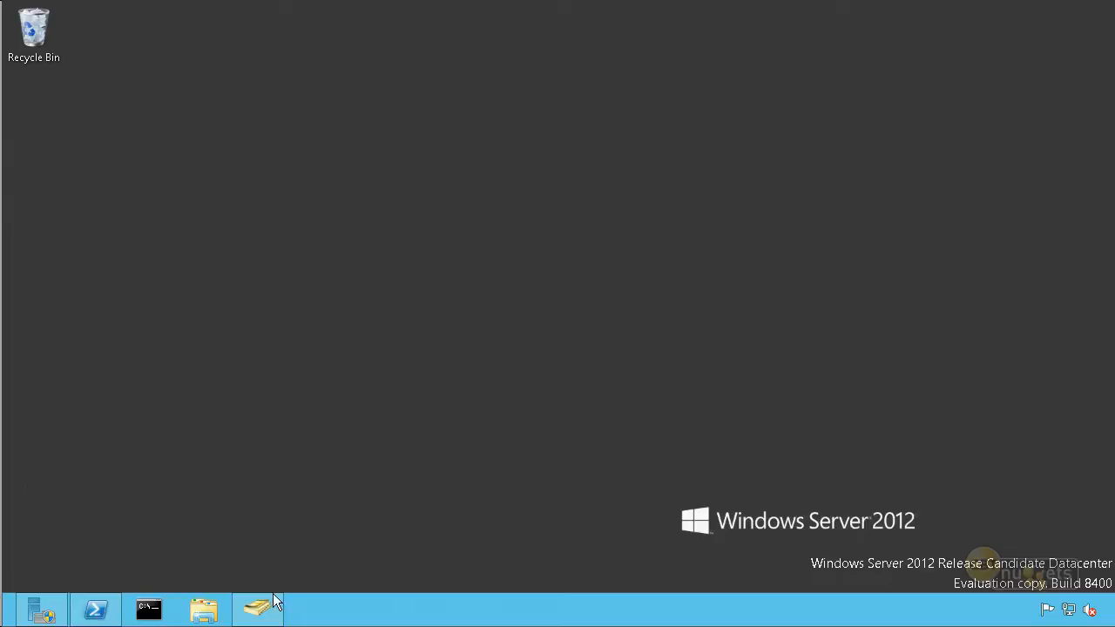
left_click(270, 609)
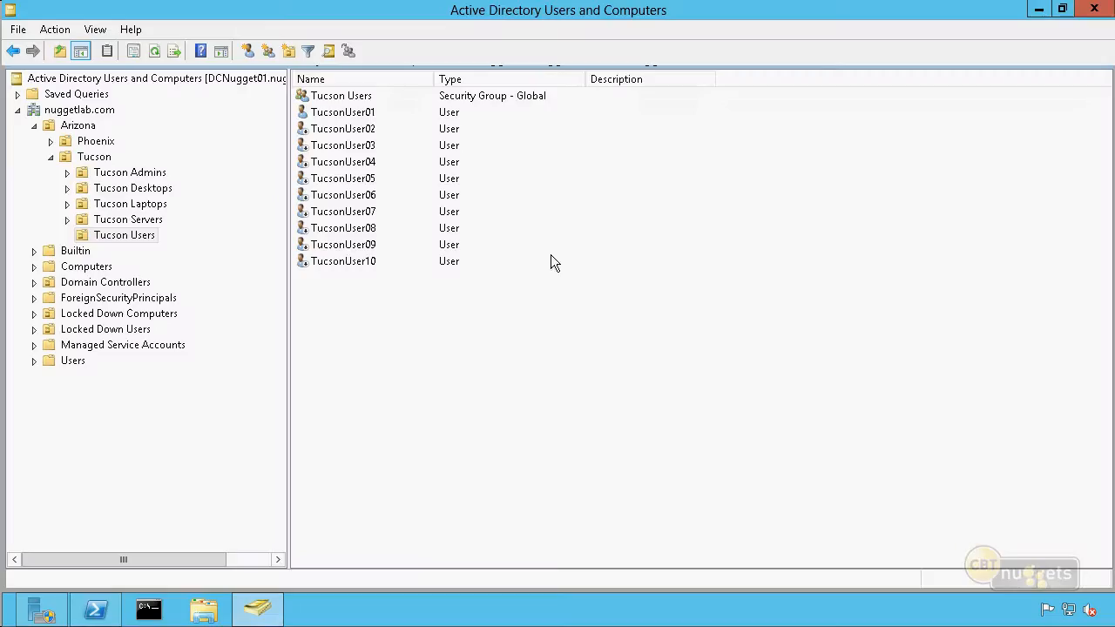
left_click(132, 237)
right_click(133, 242)
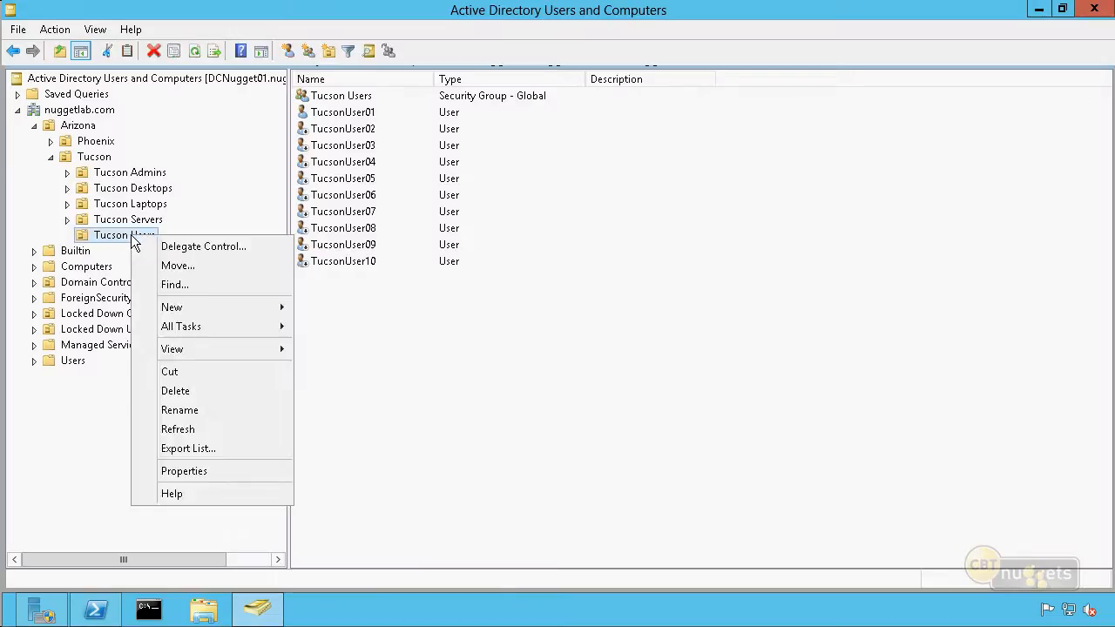
left_click(216, 250)
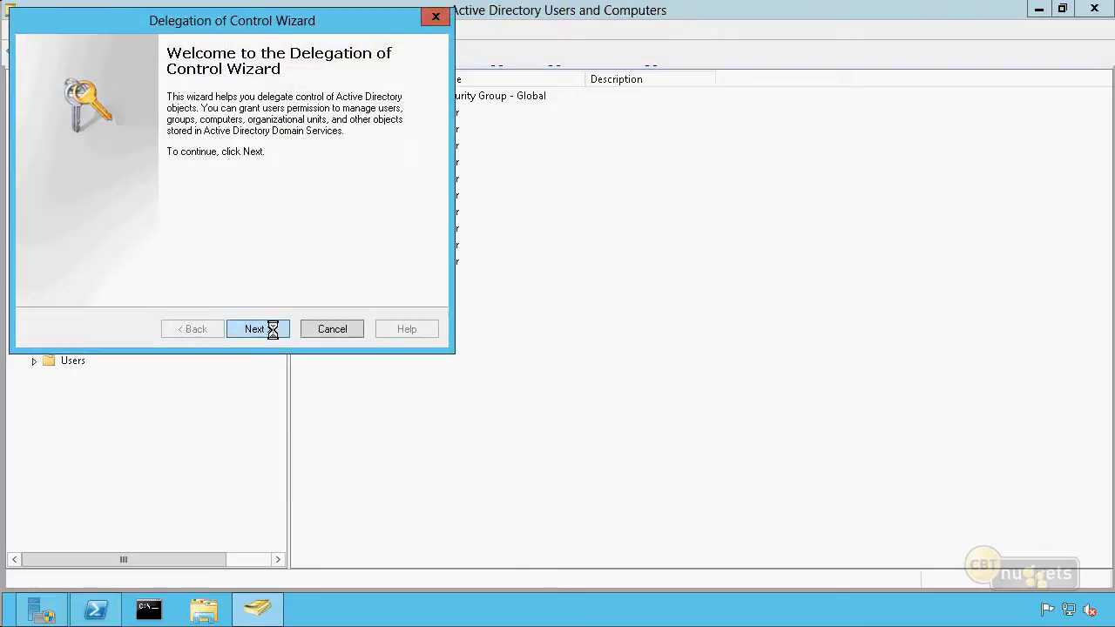
Add TucsonUser01 as the user who receives delegated control
left_click(270, 329)
left_click(312, 251)
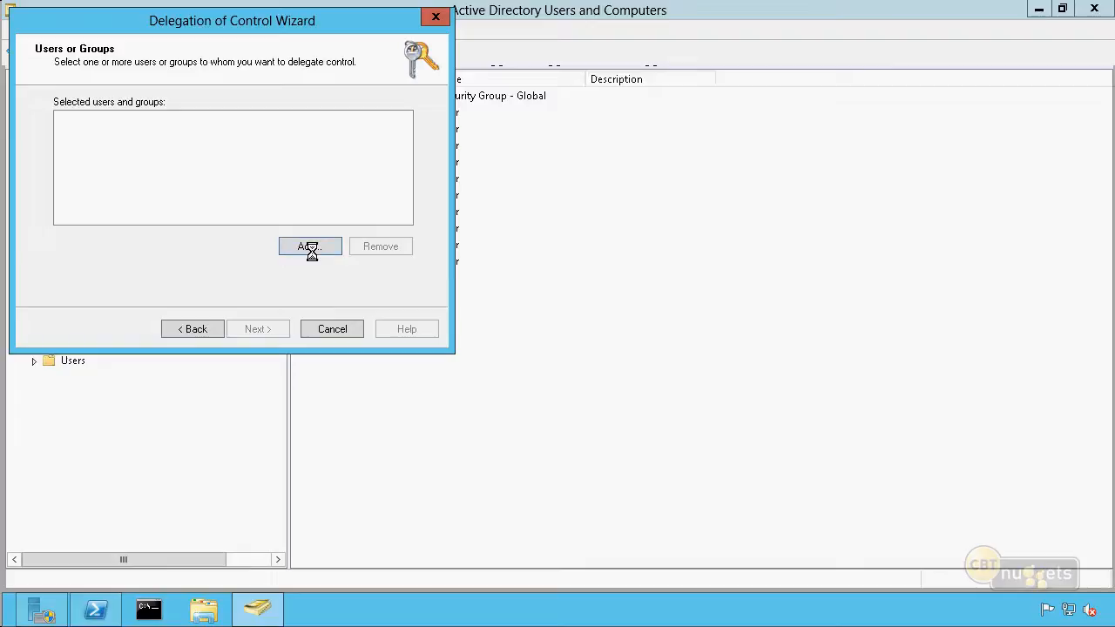
type("t")
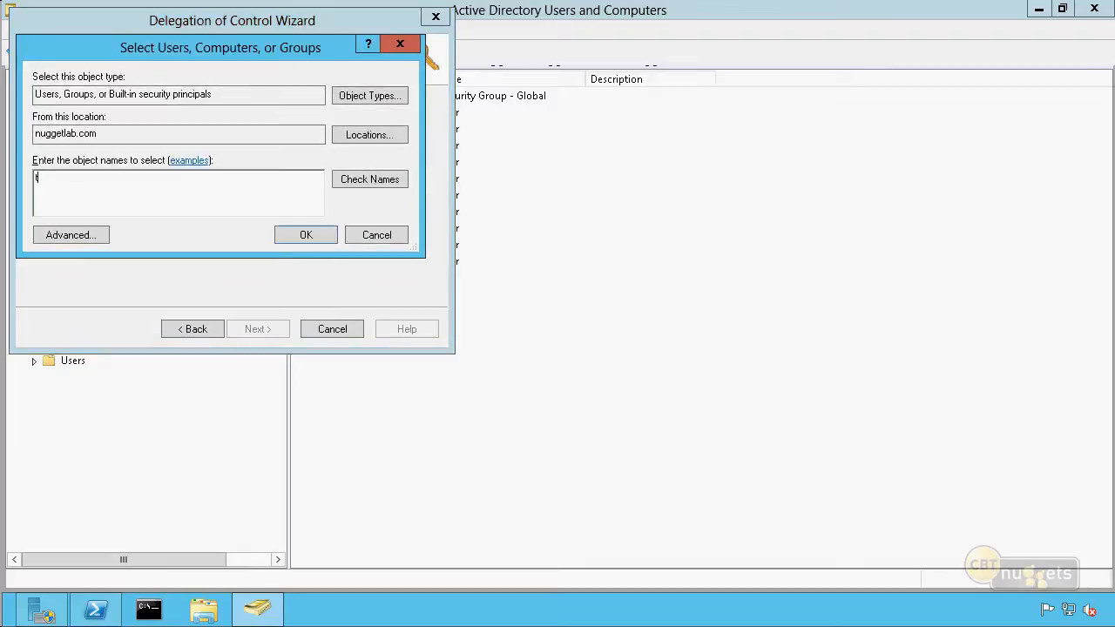
type("ucsonuser01")
key("Return")
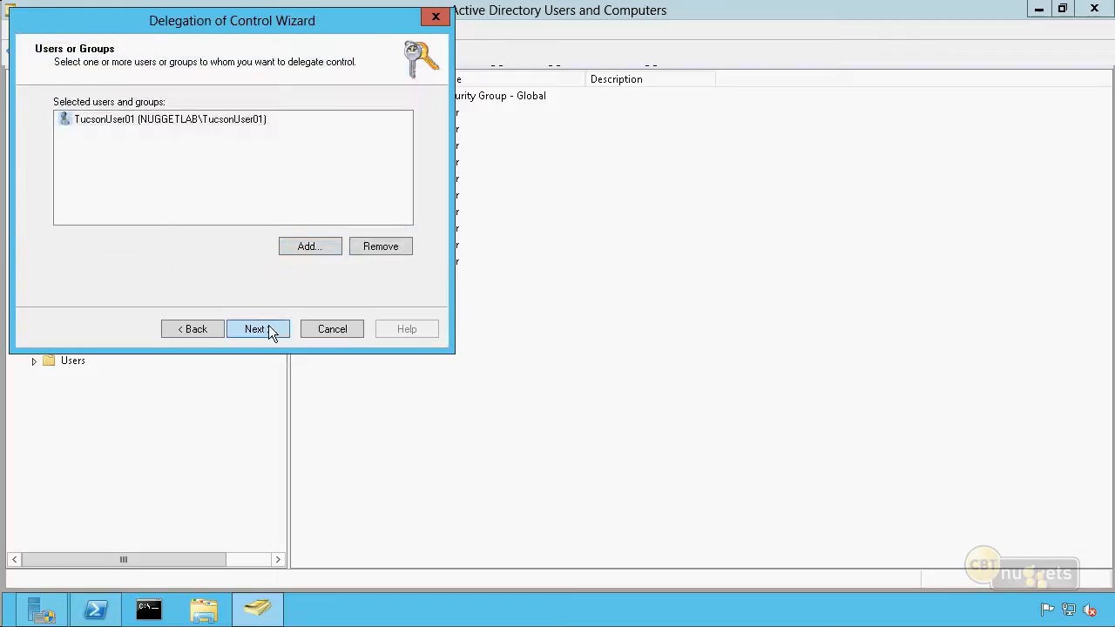
Create a custom task to delegate, limited to only the User objects in the folder
left_click(267, 327)
left_click(59, 253)
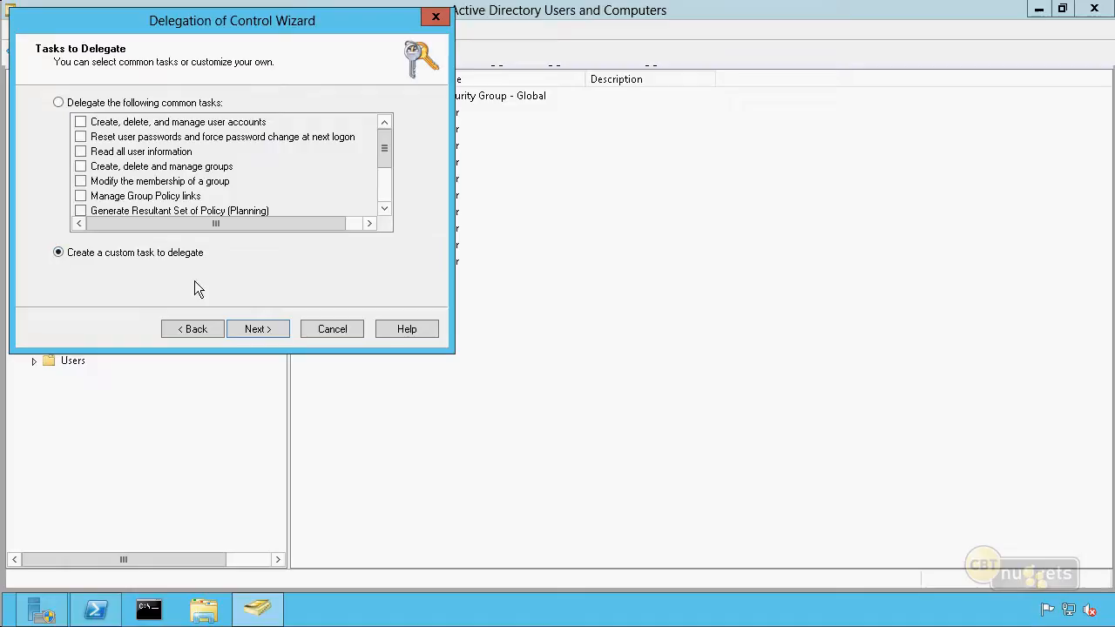
left_click(270, 325)
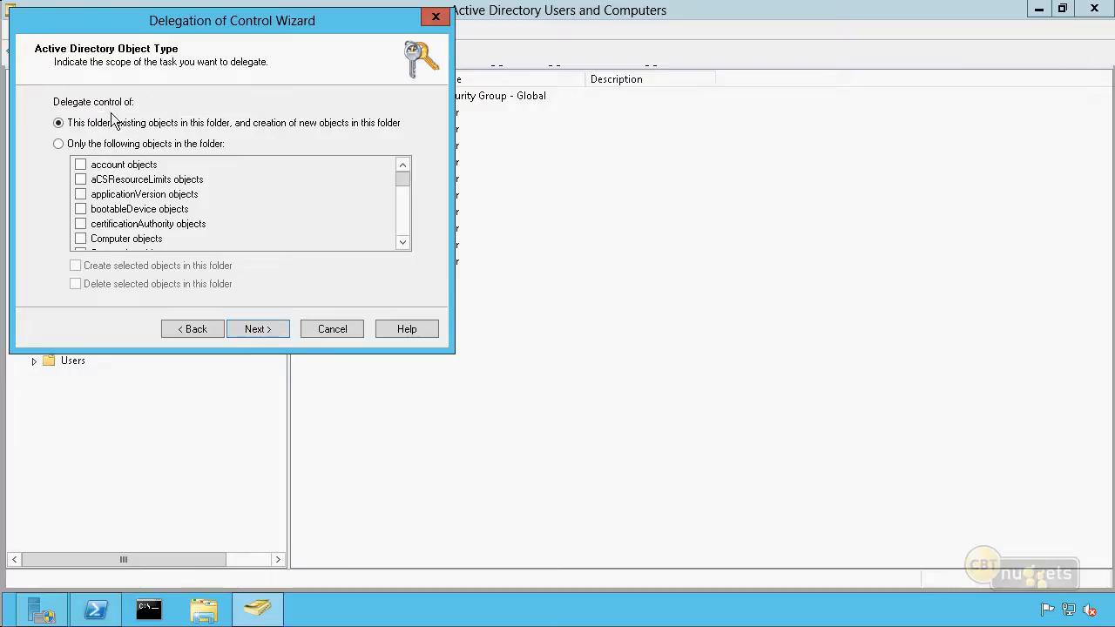
left_click(85, 124)
left_click(291, 124)
left_click(59, 143)
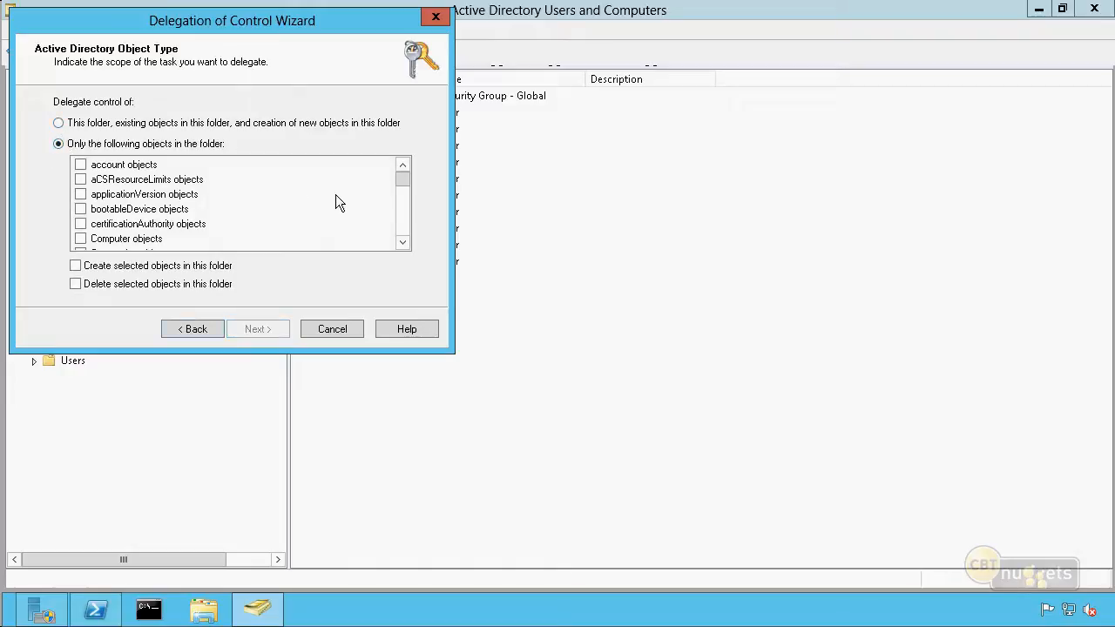
left_click_drag(406, 185, 403, 235)
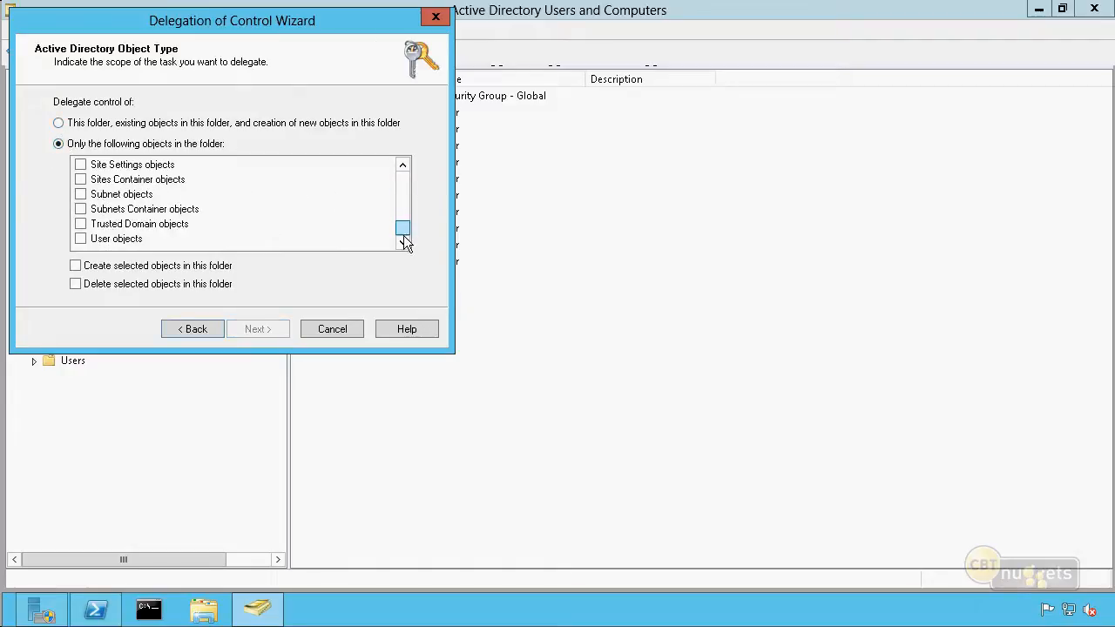
left_click(81, 239)
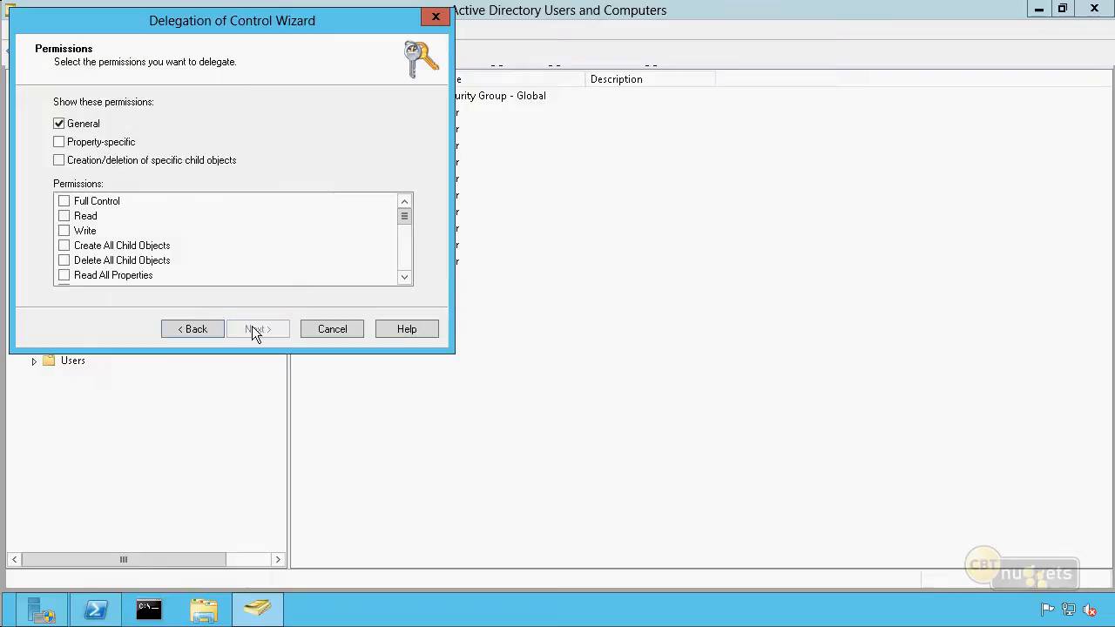
Include property-specific and child-object creation/deletion permissions in the list alongside the general ones, and look through them to the ZIP/Postal Code entries
left_click(59, 160)
left_click_drag(403, 220, 401, 231)
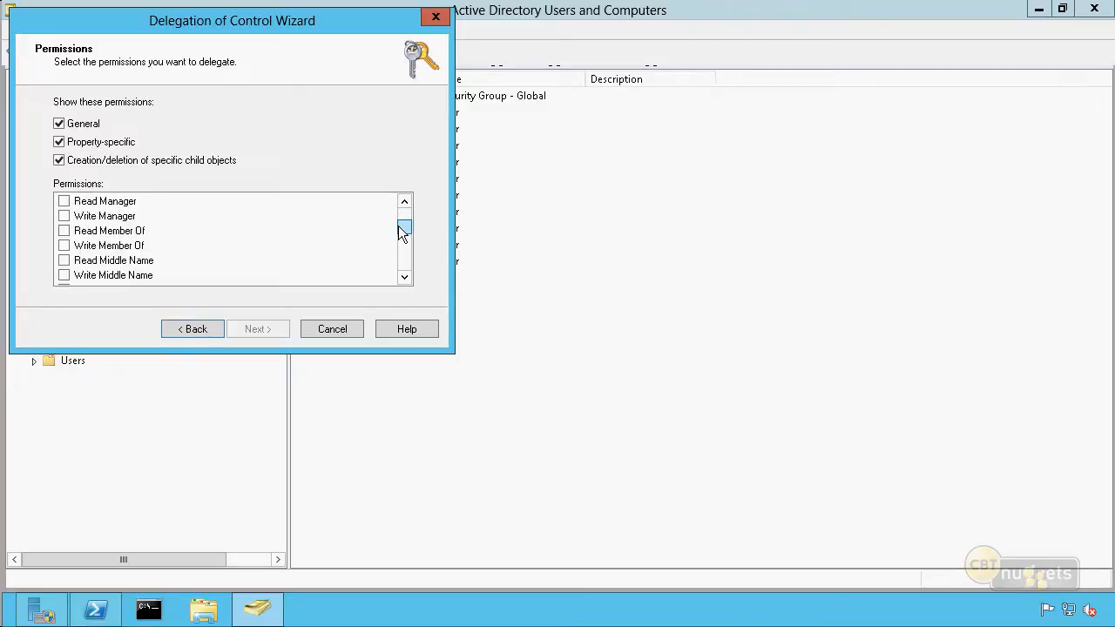
left_click(405, 203)
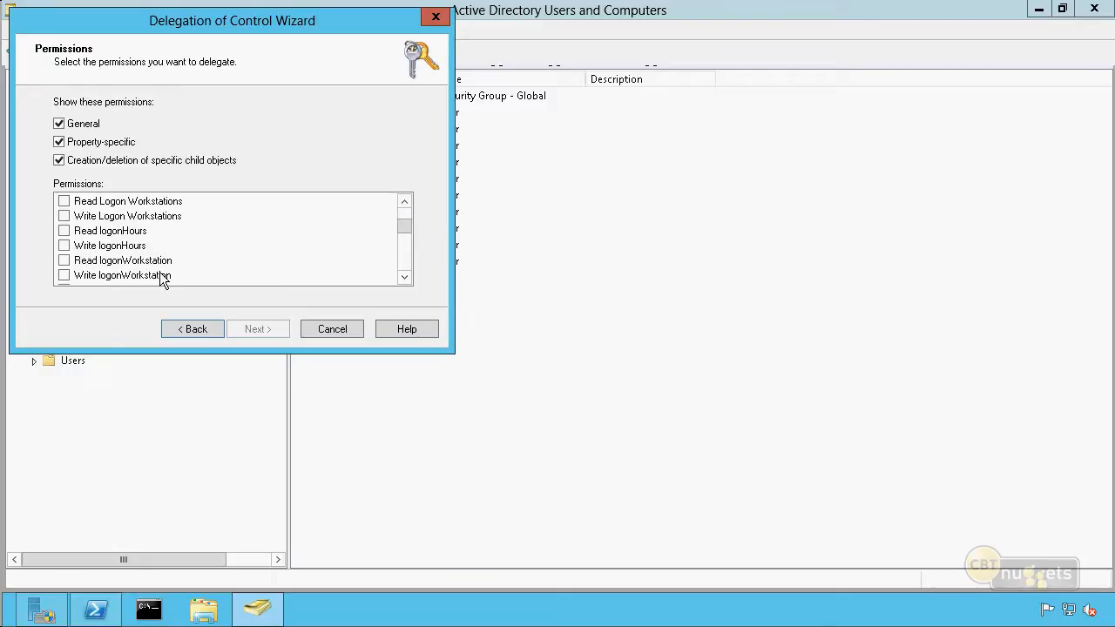
left_click_drag(405, 231, 407, 216)
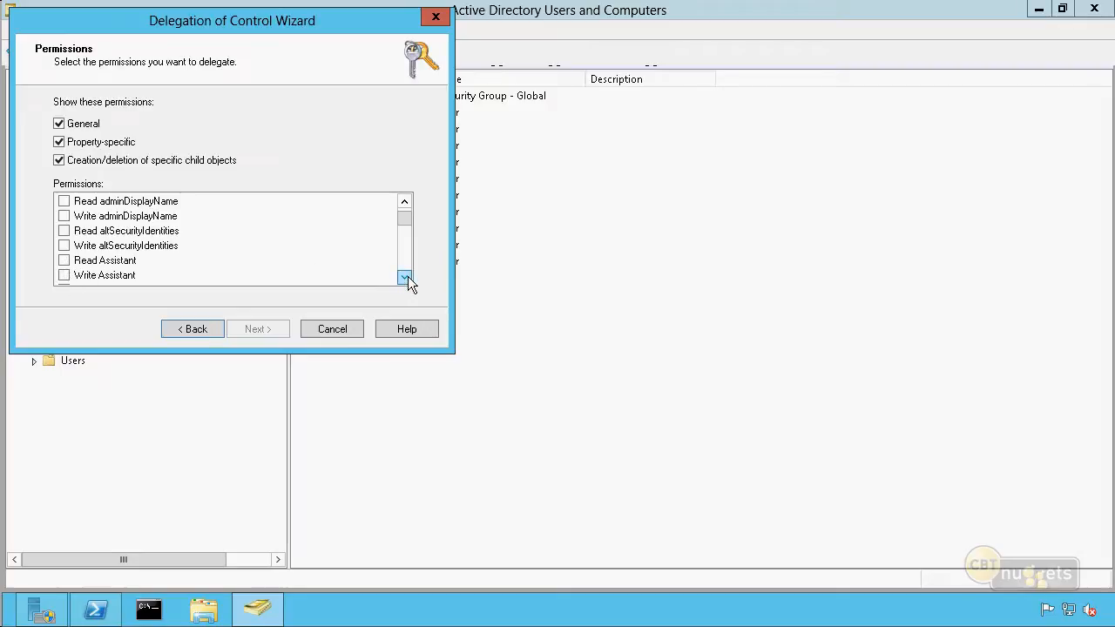
left_click_drag(407, 216, 400, 259)
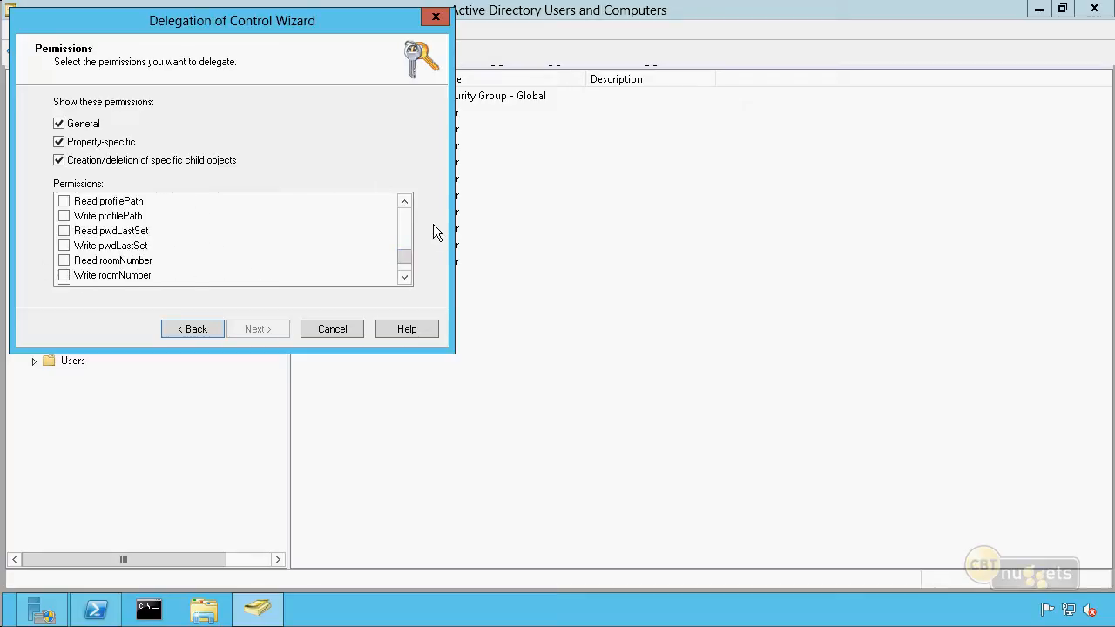
left_click_drag(401, 258, 404, 270)
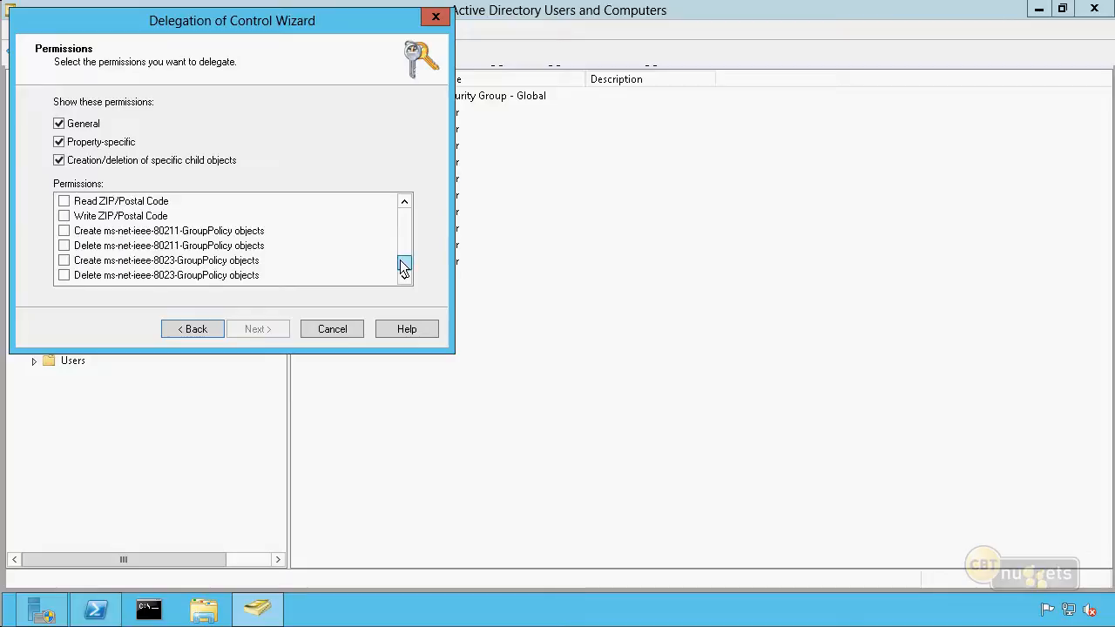
Delegate only the Write ZIP/Postal Code permission, leaving Read ZIP/Postal Code unselected, and finish the wizard
left_click(64, 204)
left_click(65, 216)
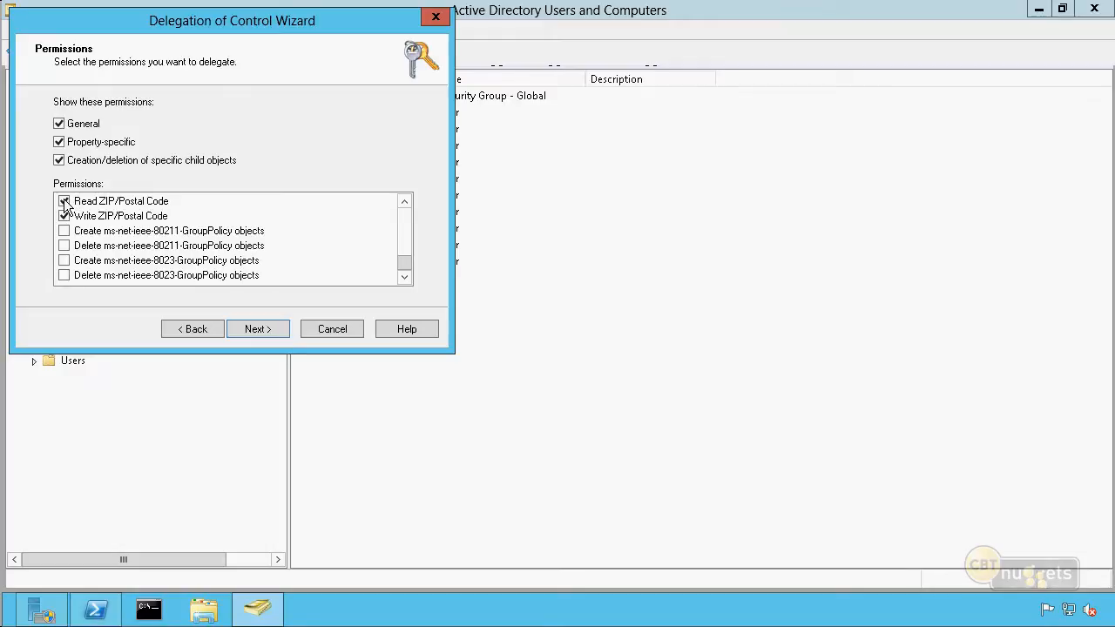
left_click(65, 201)
left_click(283, 332)
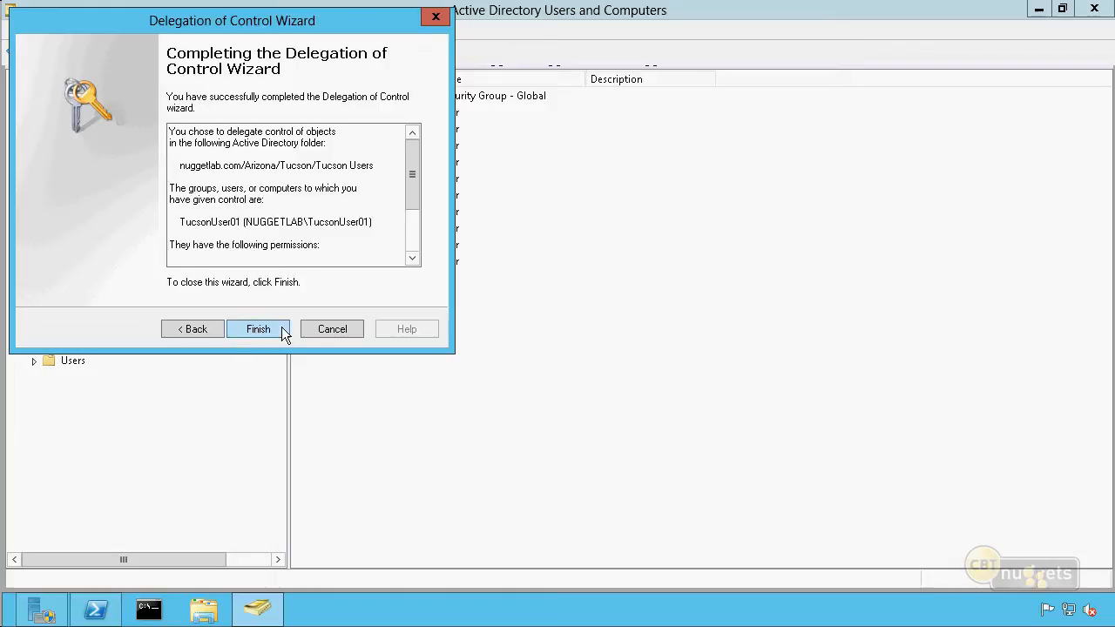
left_click(283, 332)
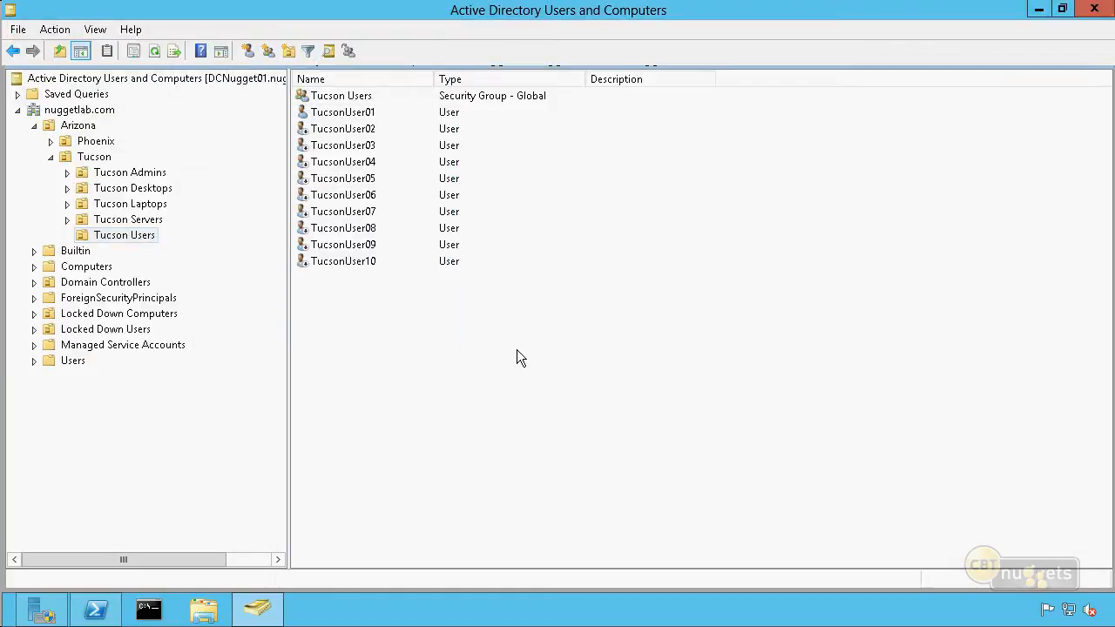
Enable Advanced Features in the console's view
left_click(136, 236)
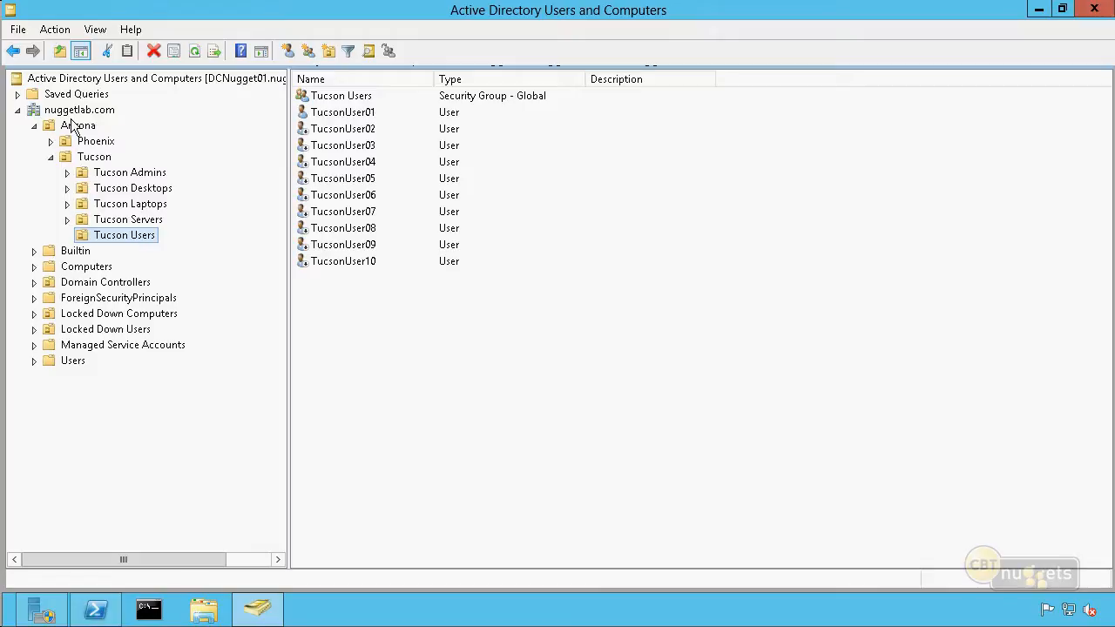
left_click(100, 31)
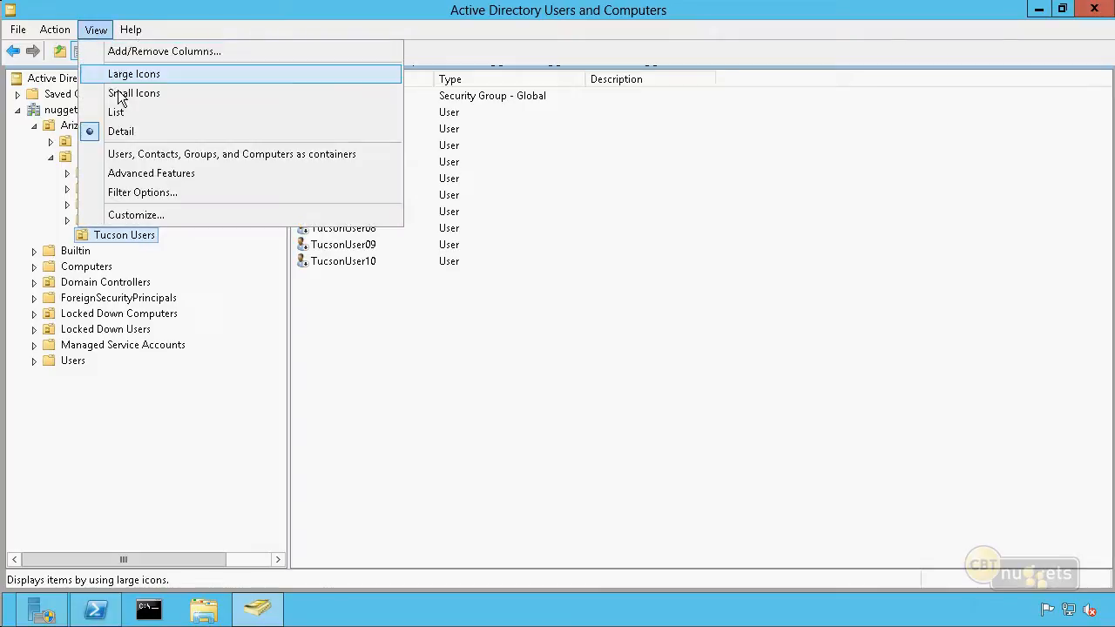
left_click(132, 172)
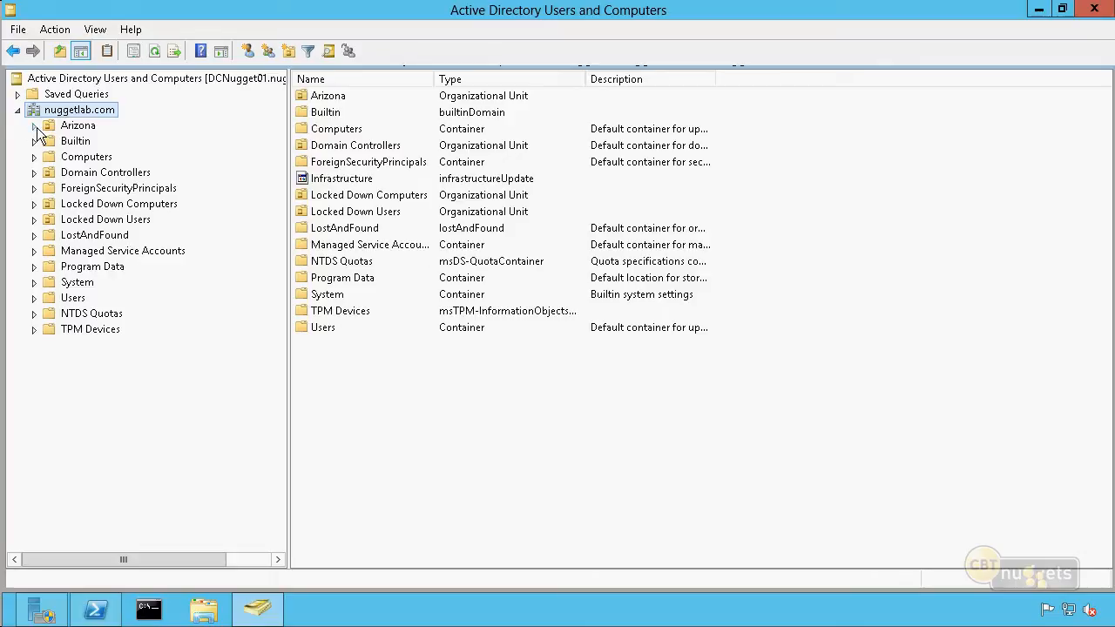
Expand Arizona and Tucson again and open the security properties of the Tucson Users OU
left_click(34, 126)
left_click(51, 158)
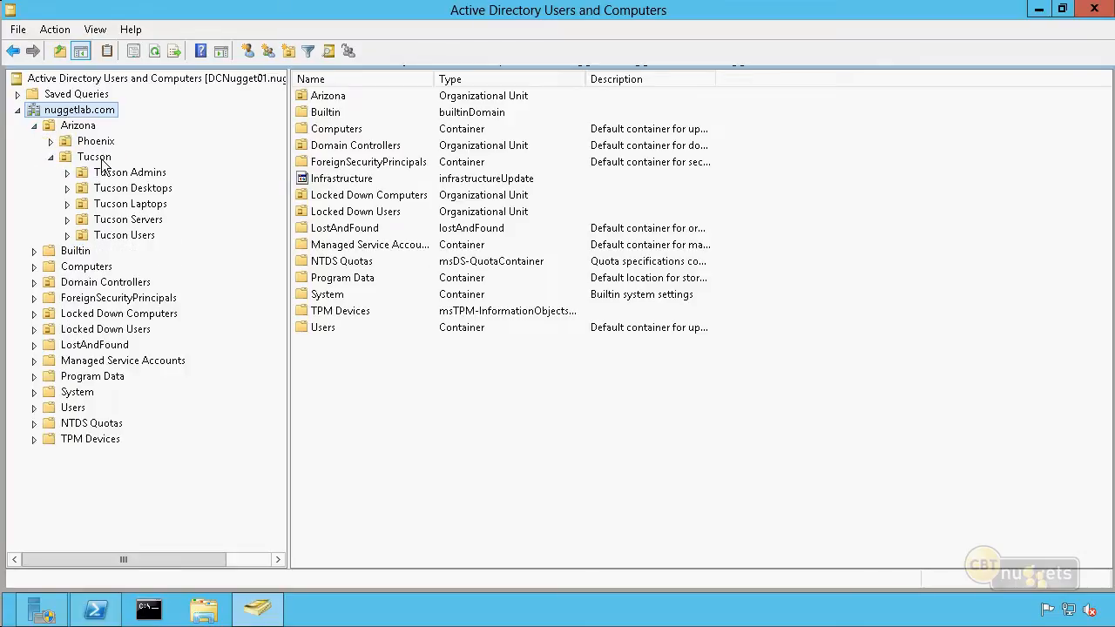
left_click(102, 161)
left_click(148, 235)
right_click(148, 236)
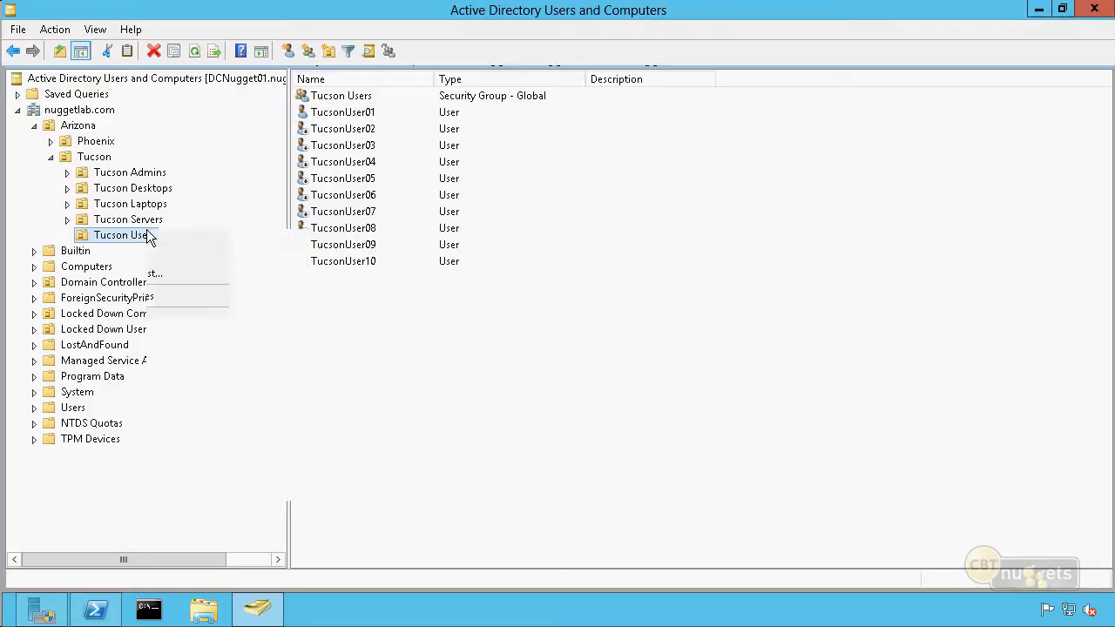
left_click(259, 470)
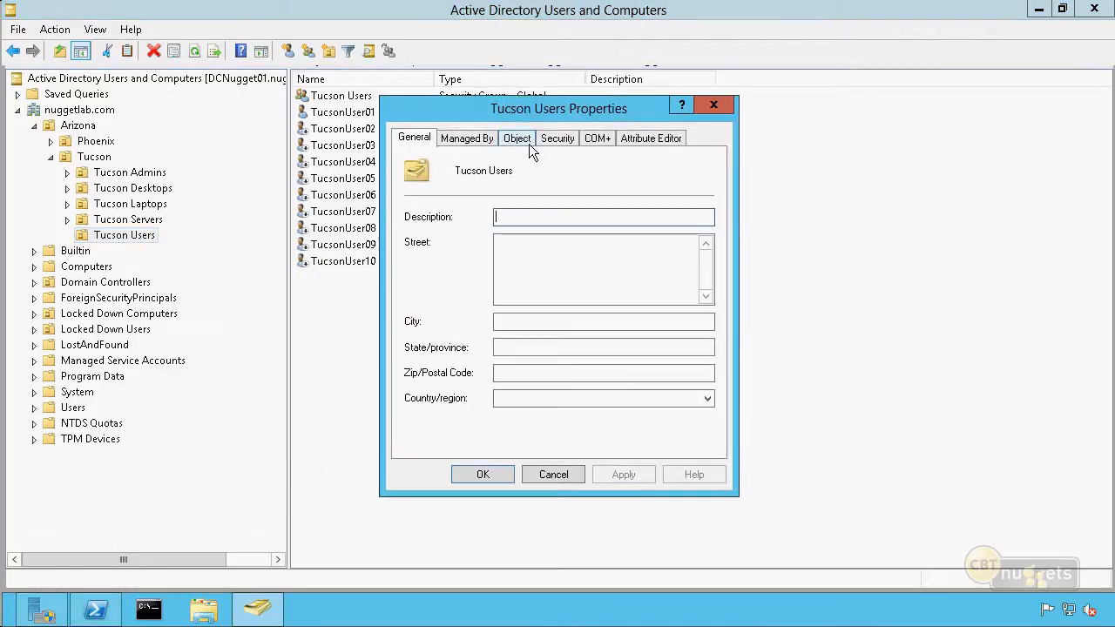
left_click(554, 139)
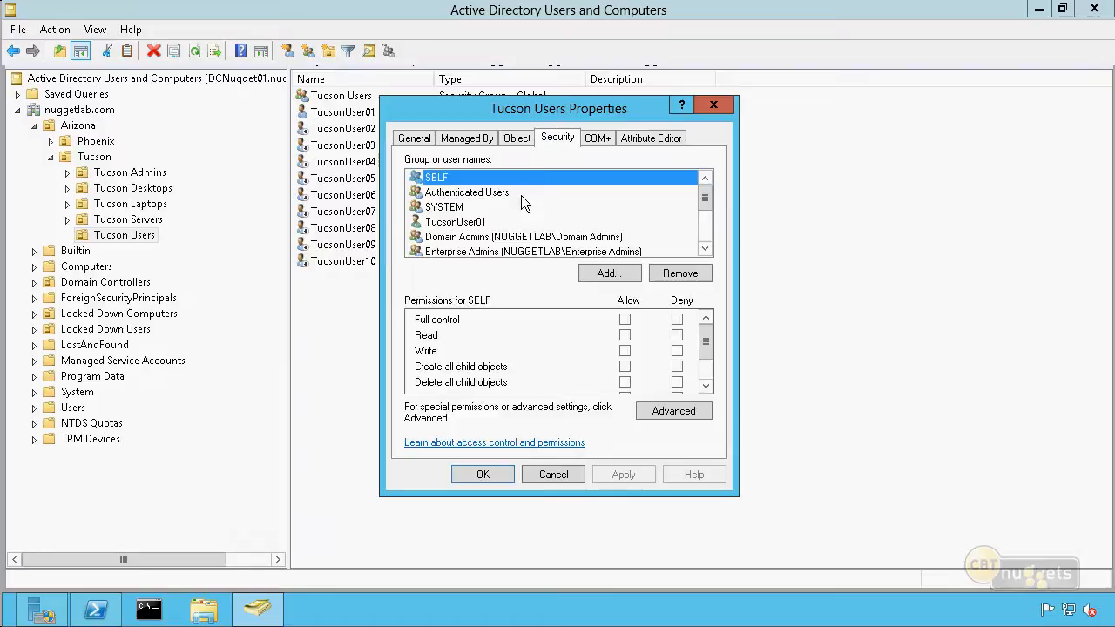
Check TucsonUser01's permissions on the Tucson Users OU and examine that user's entries in the advanced security settings
left_click(471, 224)
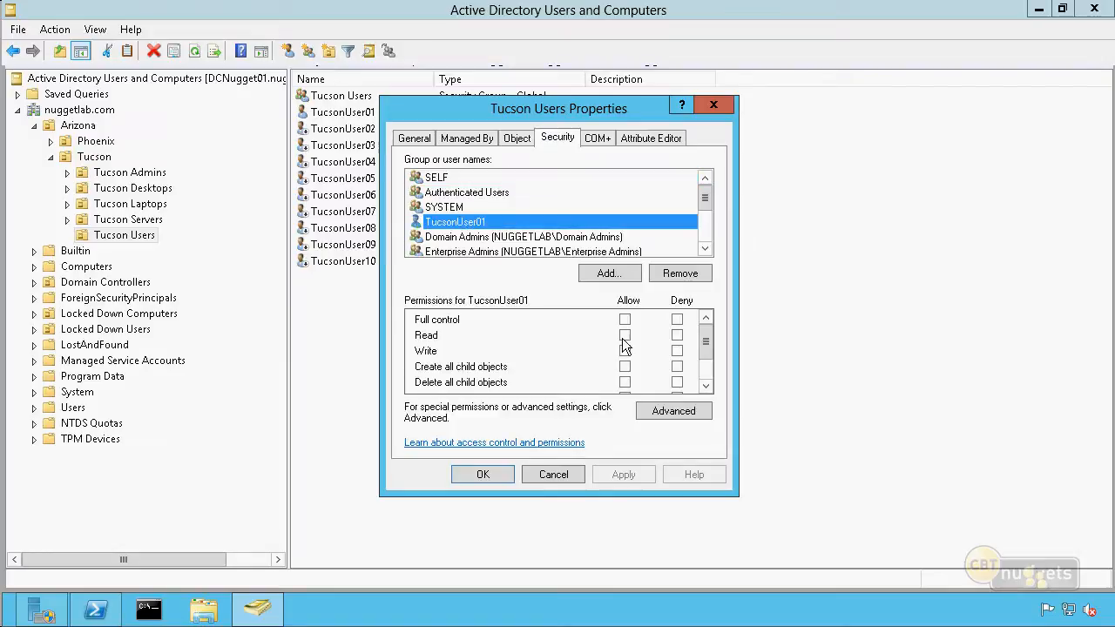
left_click_drag(704, 341, 719, 365)
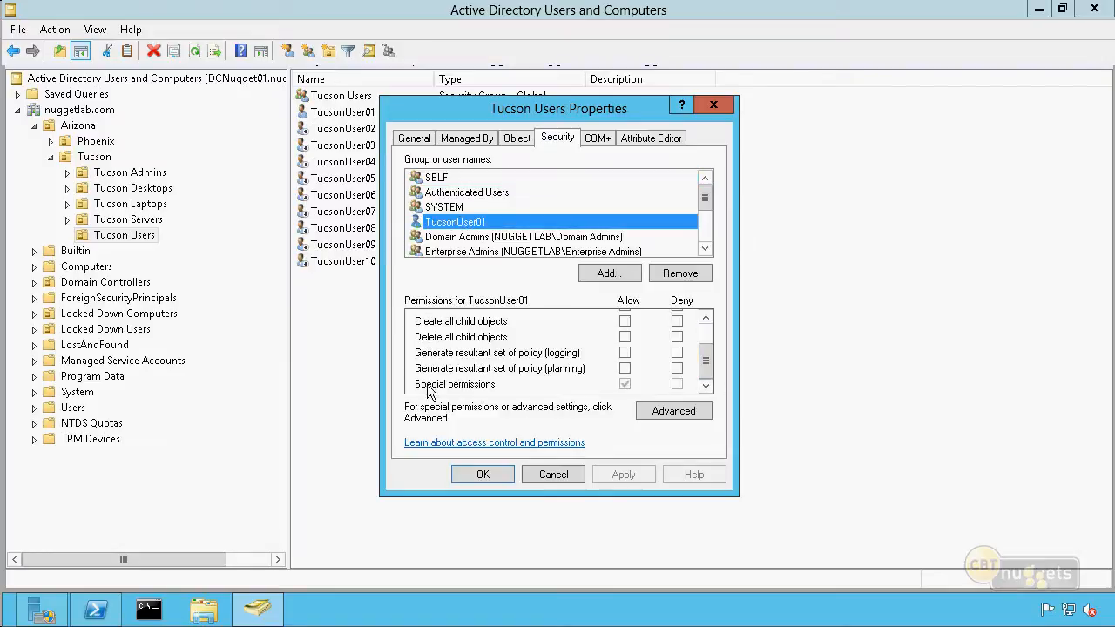
left_click(662, 411)
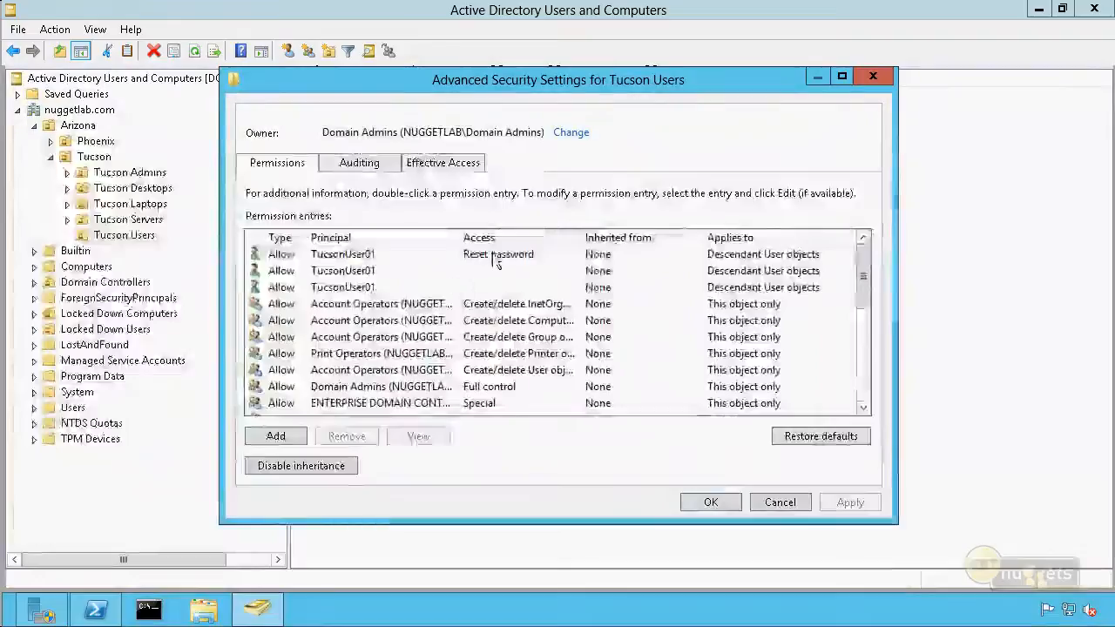
left_click(494, 258)
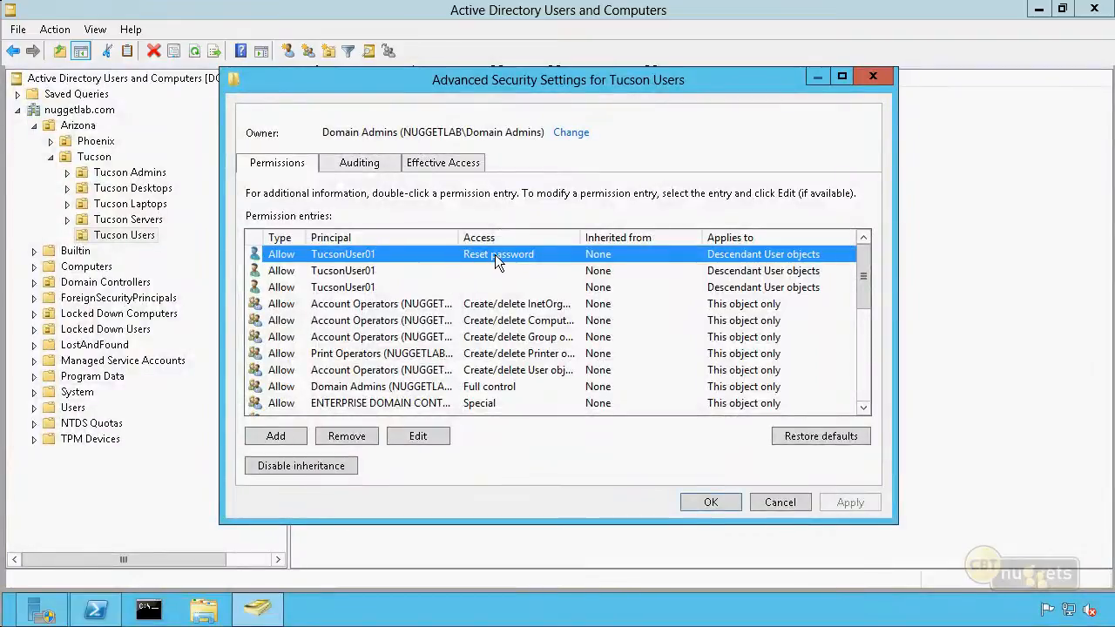
left_click(372, 271)
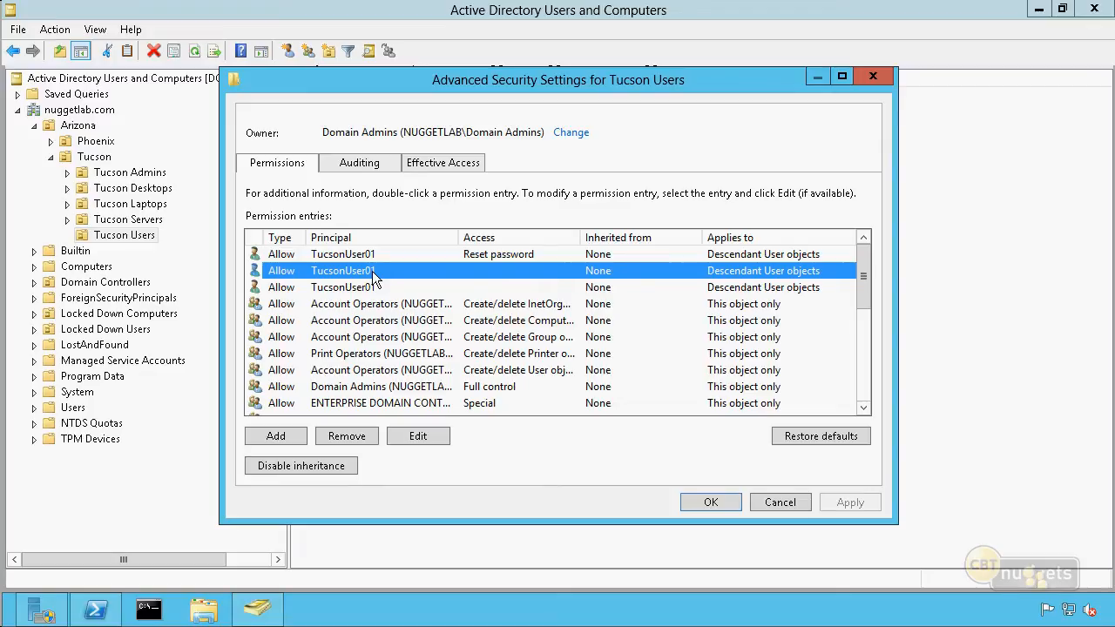
Inspect TucsonUser01's second permission entry down to the ZIP/Postal Code properties and close it without changes
double_click(496, 274)
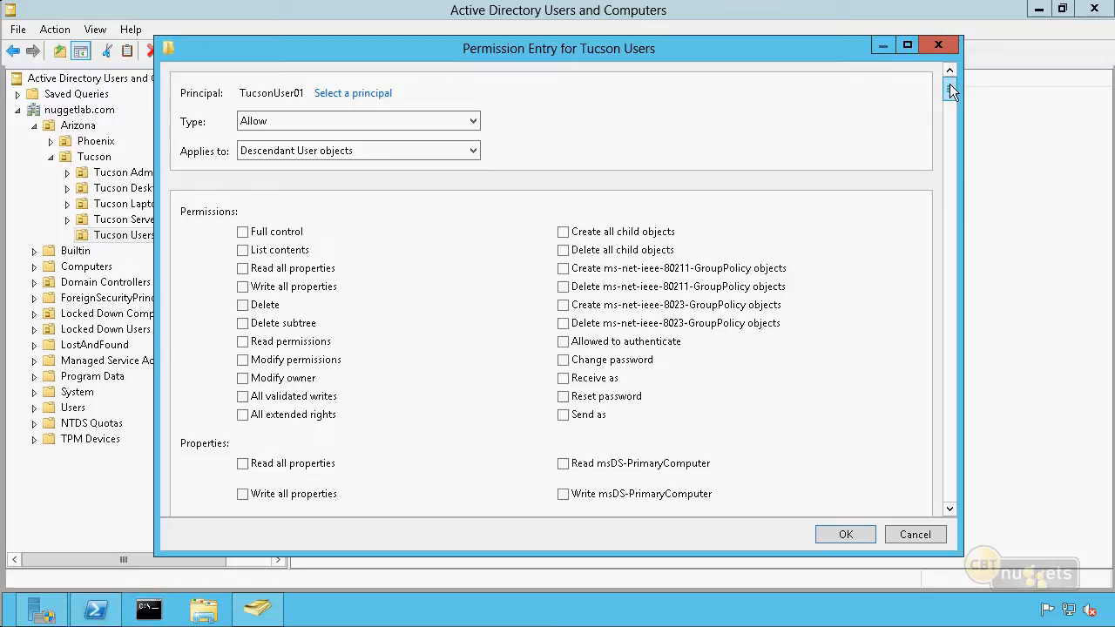
left_click_drag(950, 85, 959, 516)
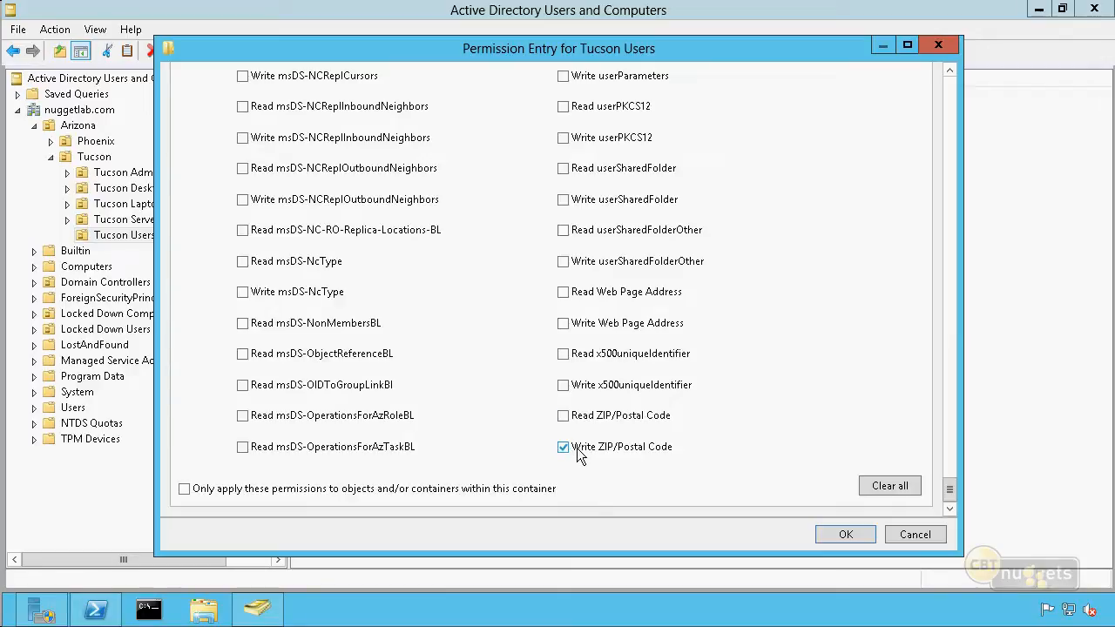
left_click(915, 535)
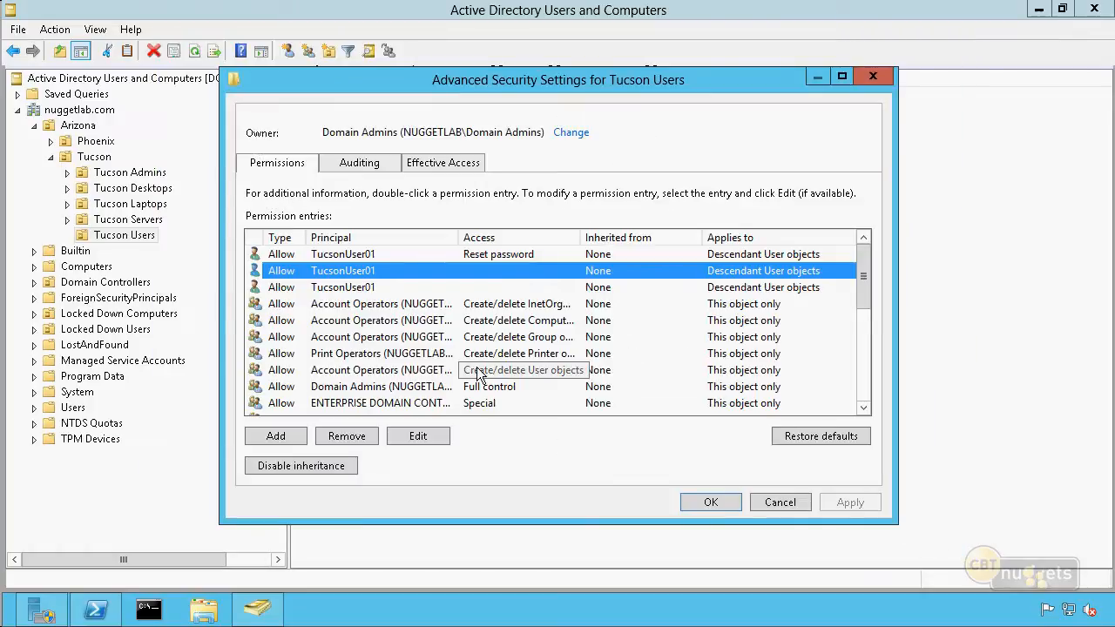
Remove TucsonUser01's Reset password permission entry from the Tucson Users OU and save the security settings
left_click(450, 254)
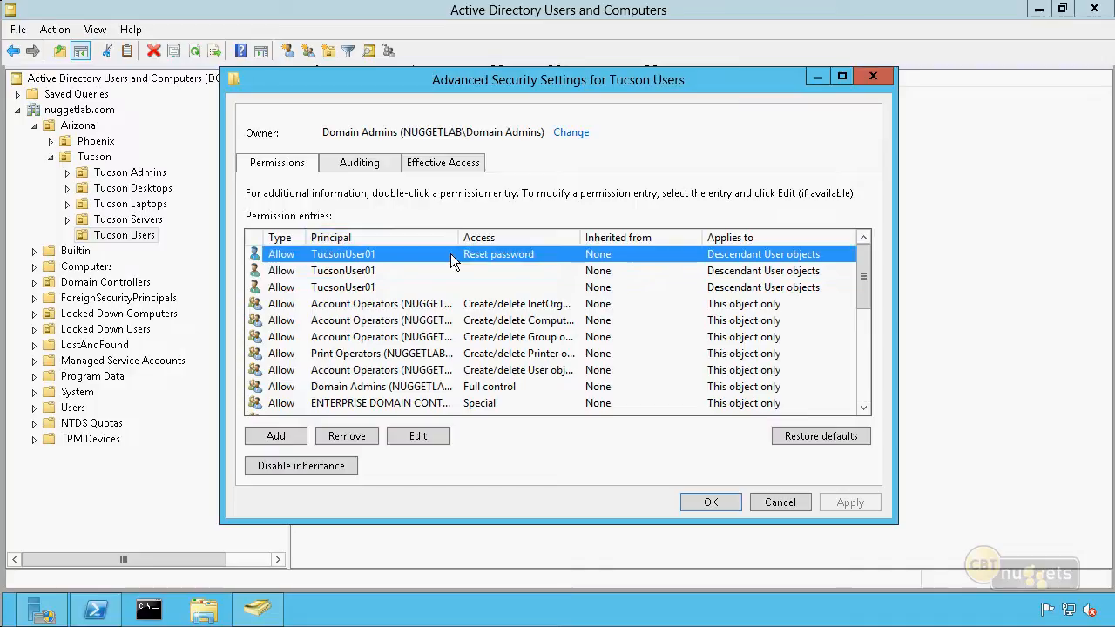
left_click(359, 435)
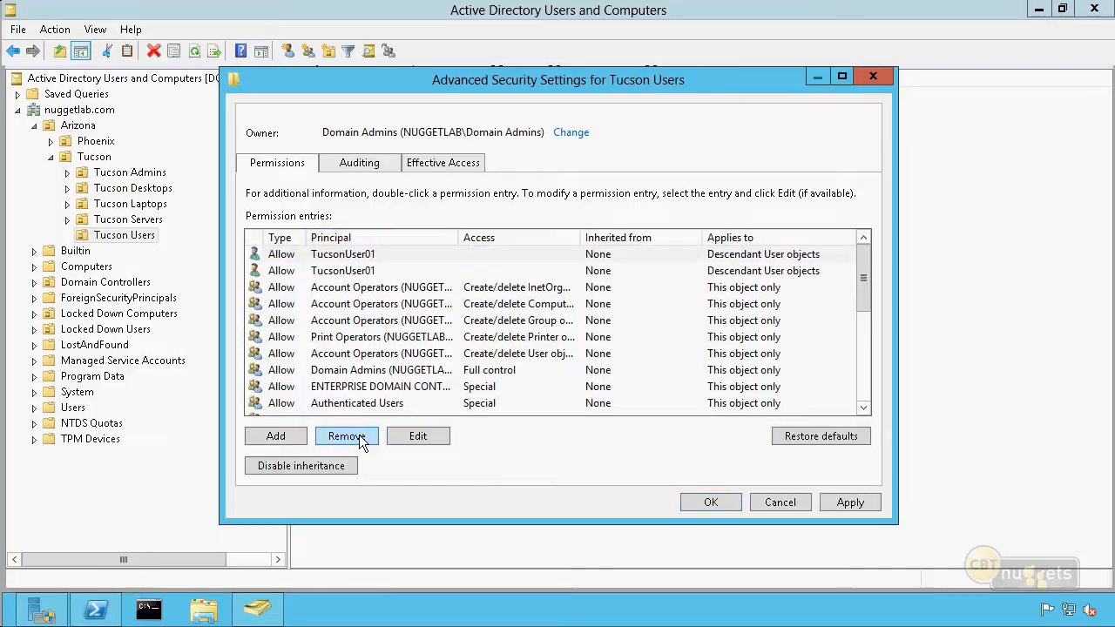
left_click(711, 503)
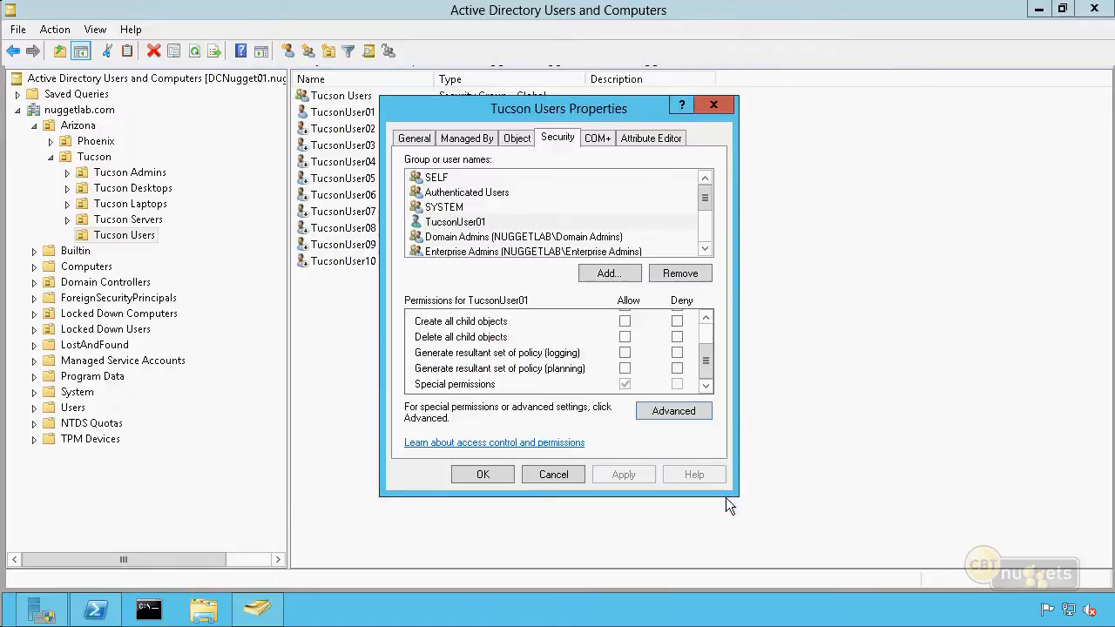
left_click(483, 476)
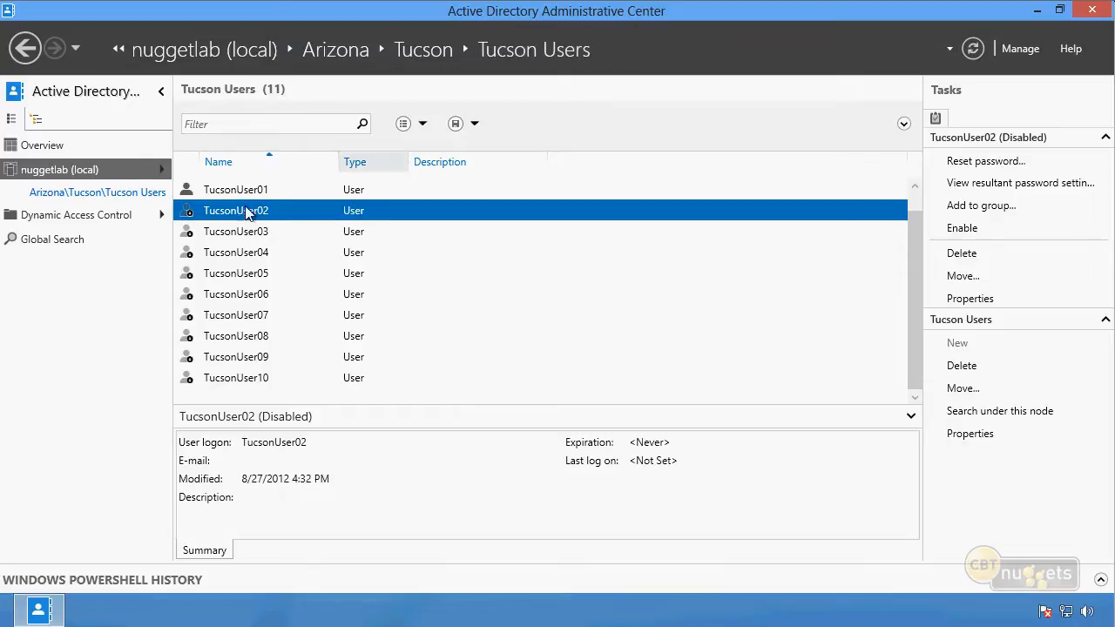
In Active Directory Administrative Center, set TucsonUser02's Zip/Postal code to 85027 and save the account's properties
right_click(290, 215)
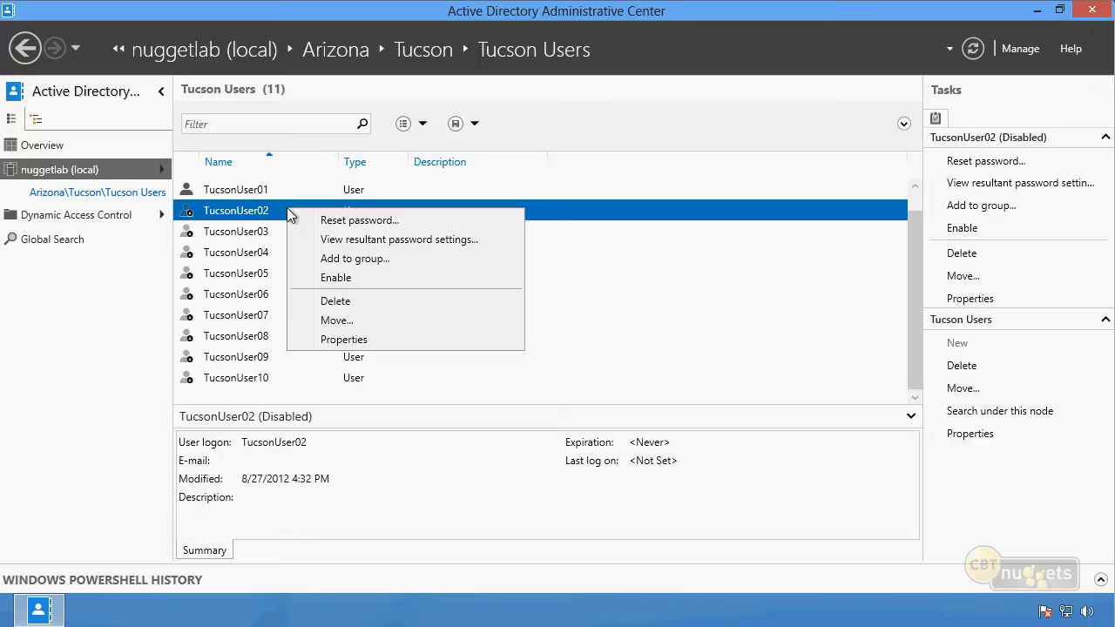
left_click(355, 340)
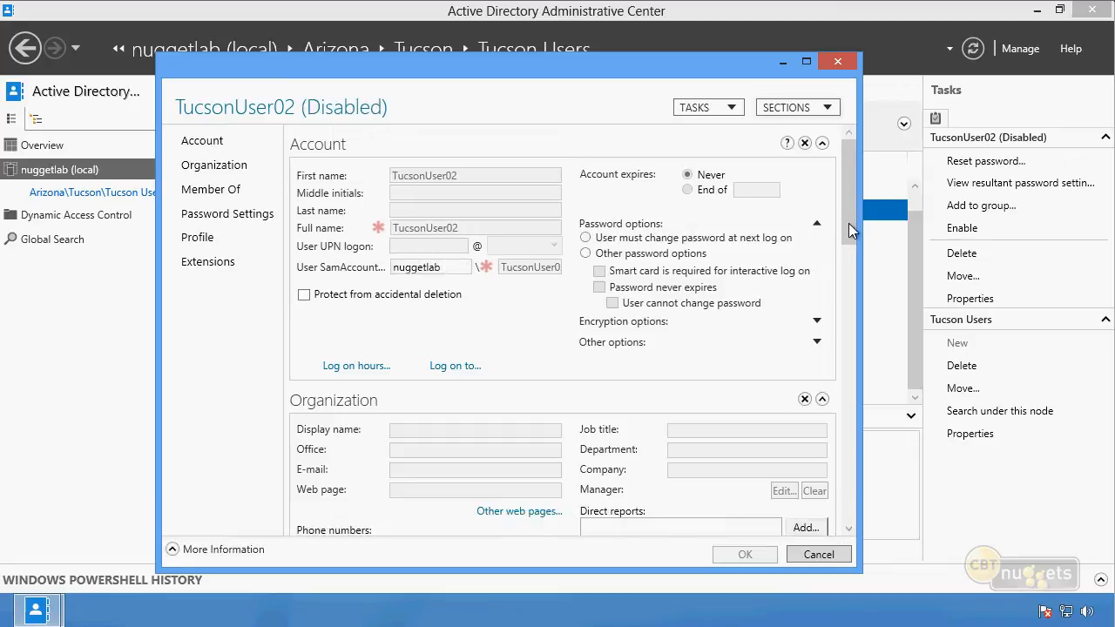
left_click_drag(851, 227, 842, 286)
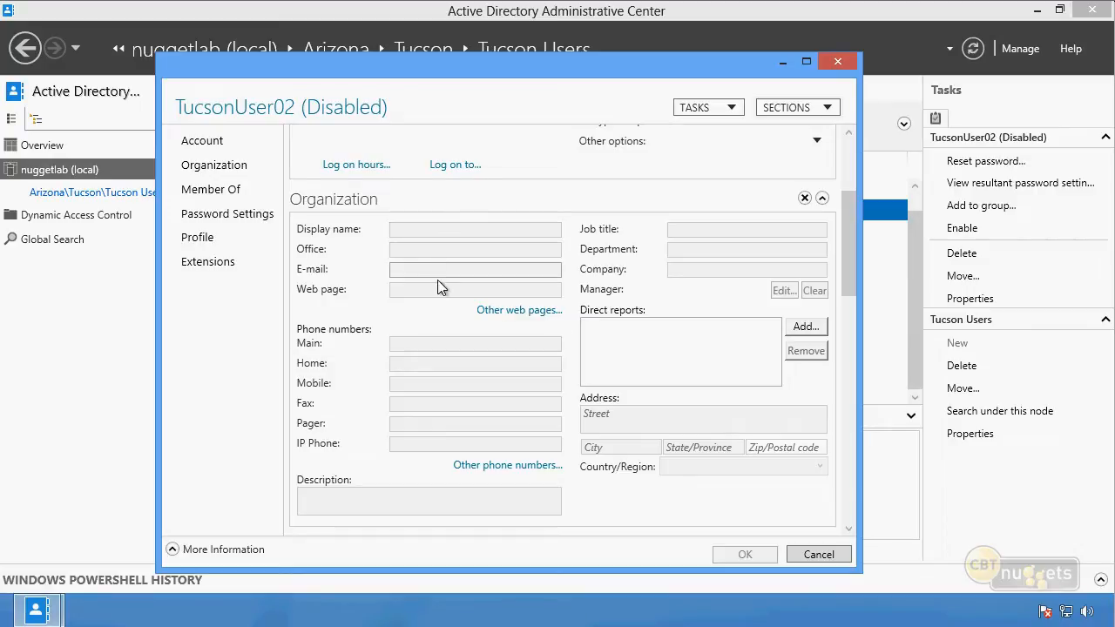
left_click(775, 454)
type("85027")
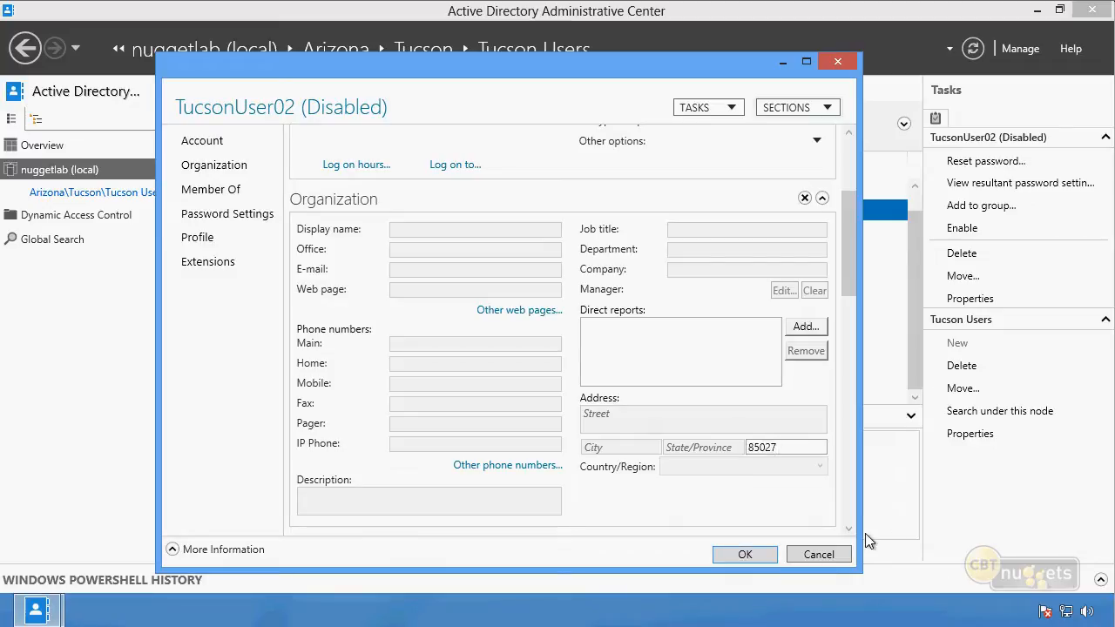
left_click(753, 556)
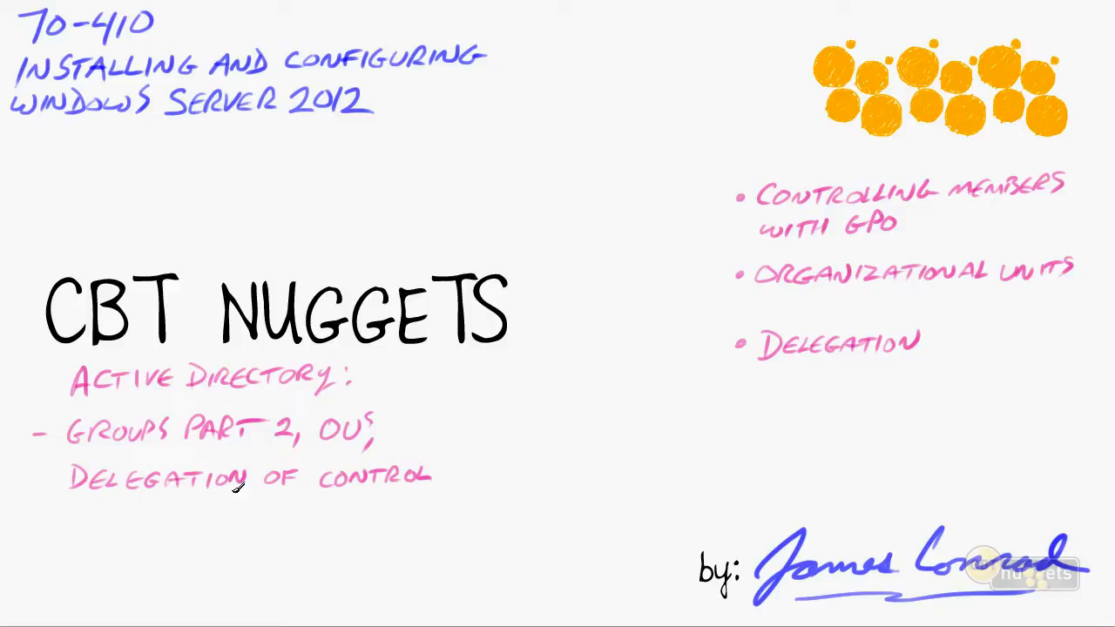
left_click_drag(101, 454, 263, 453)
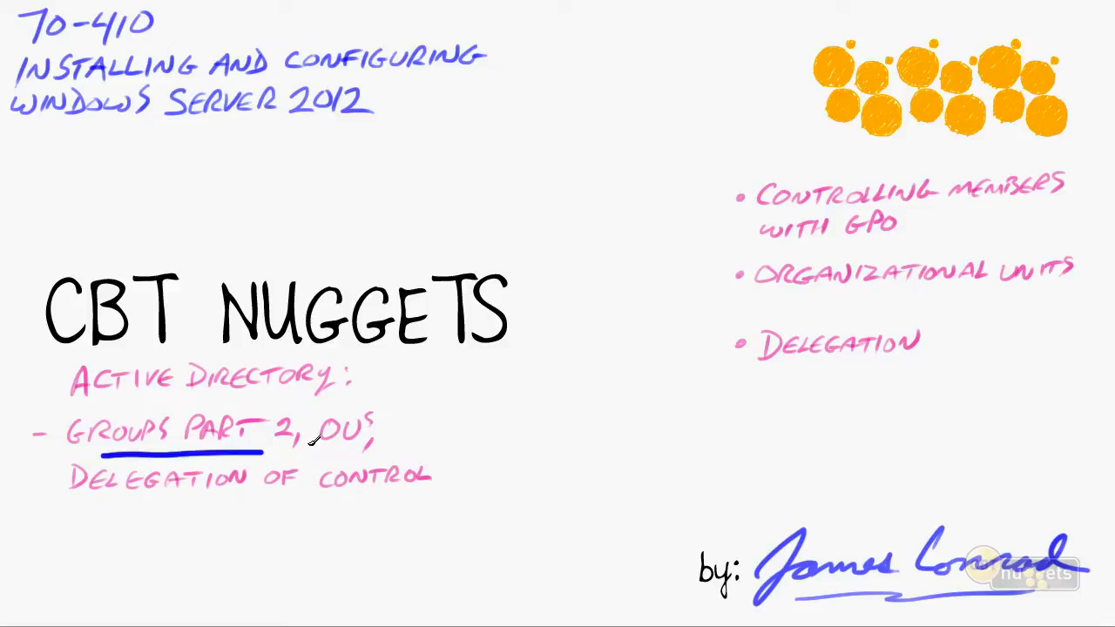
left_click_drag(441, 477, 473, 453)
left_click_drag(1067, 200, 1091, 183)
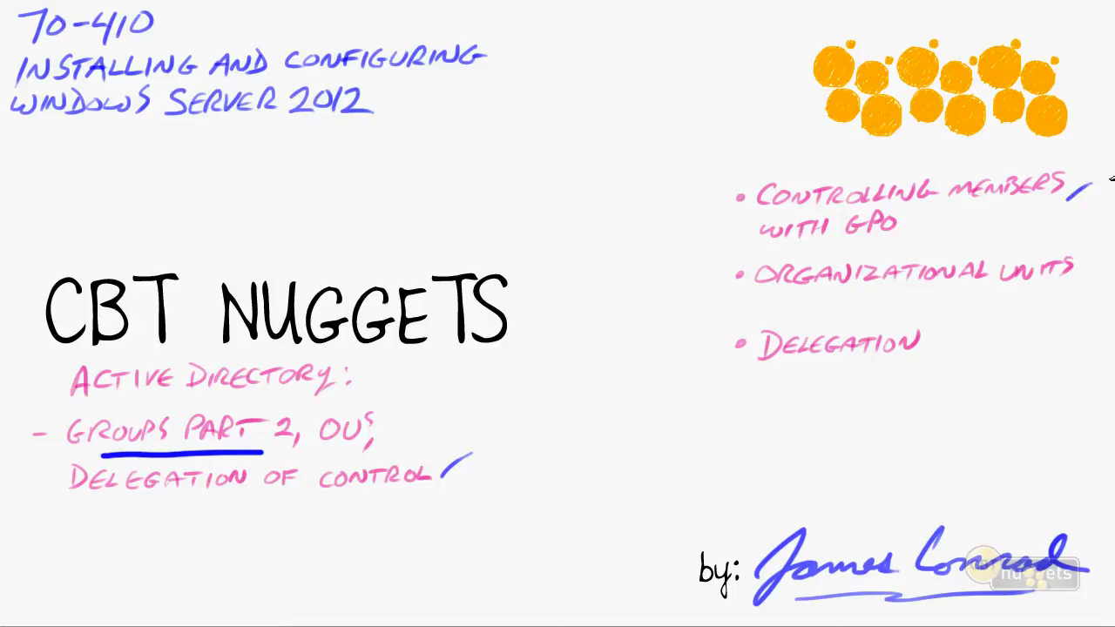